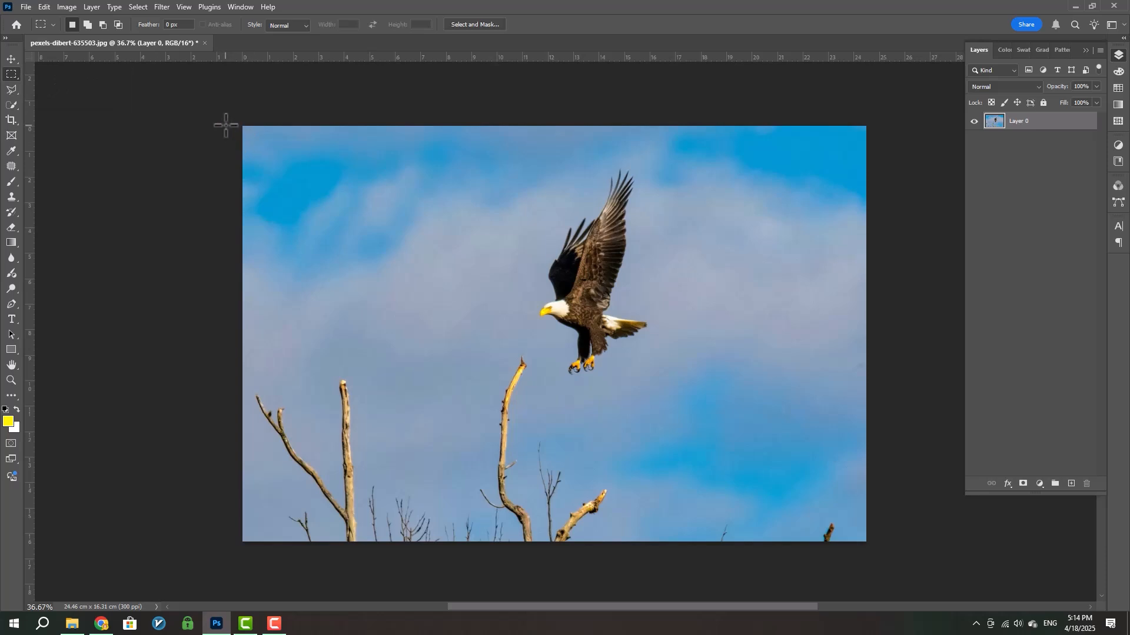
Step: Select the full-width upper part of the photo down to just below the eagle's claws, about 24.5 by 9.75 cm
drag(437, 189, 893, 375)
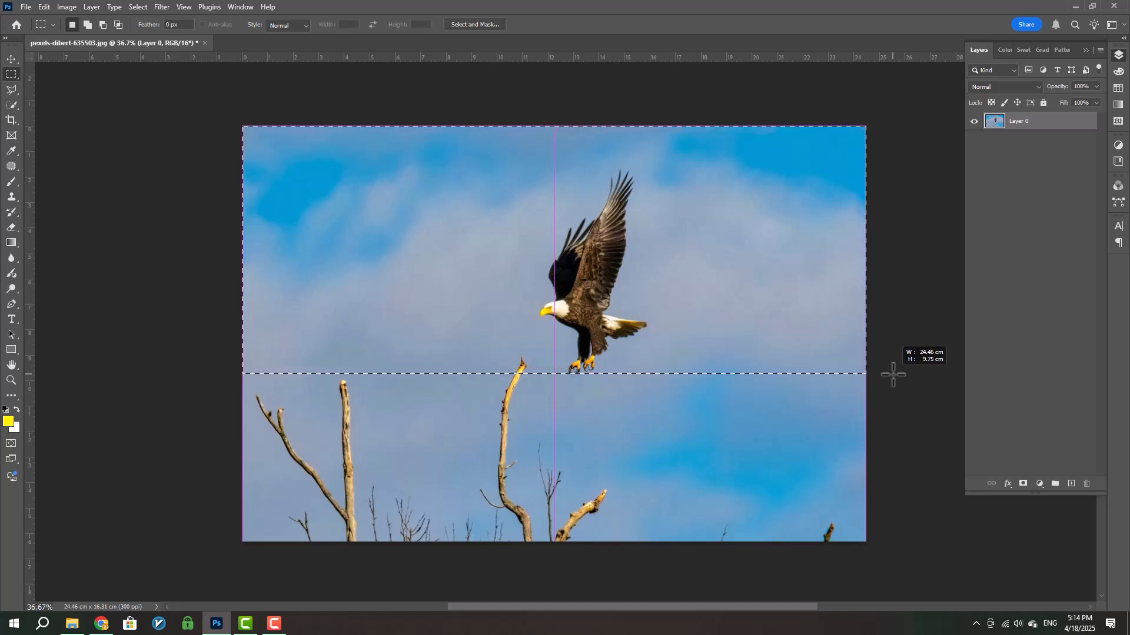
drag(893, 375, 894, 376)
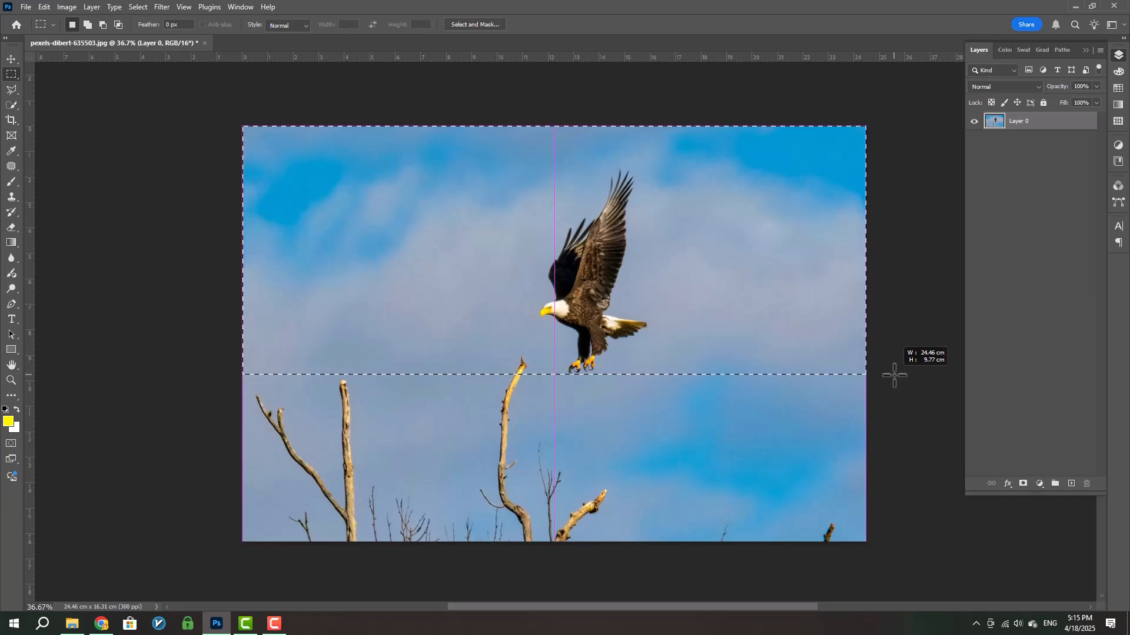
drag(894, 376, 894, 374)
scroll(532, 377, up, 4)
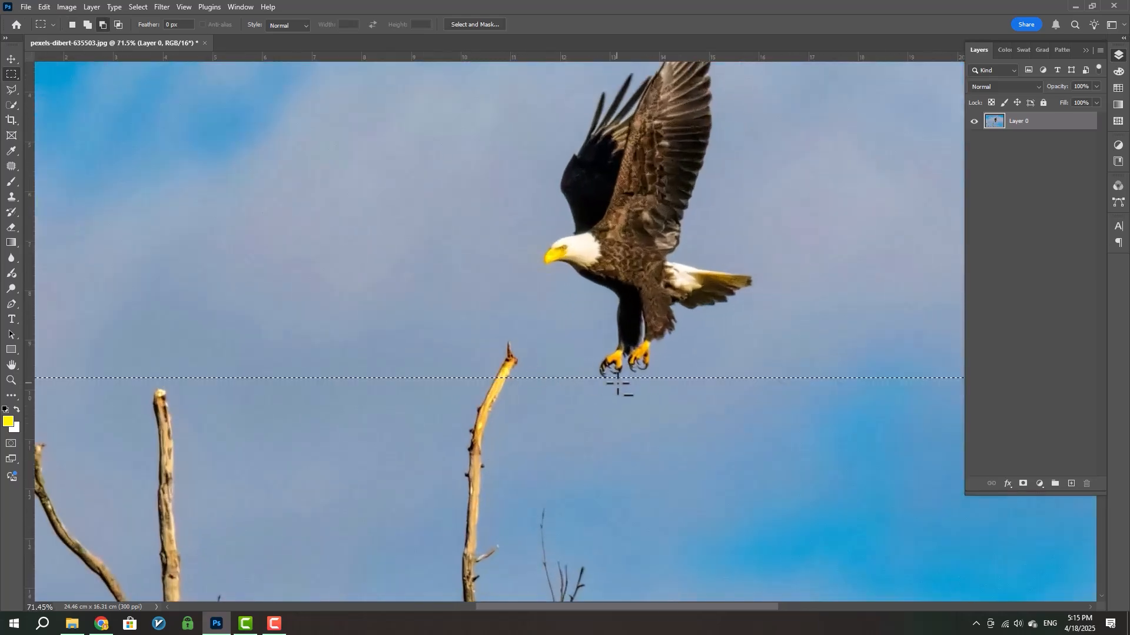
scroll(505, 373, down, 5)
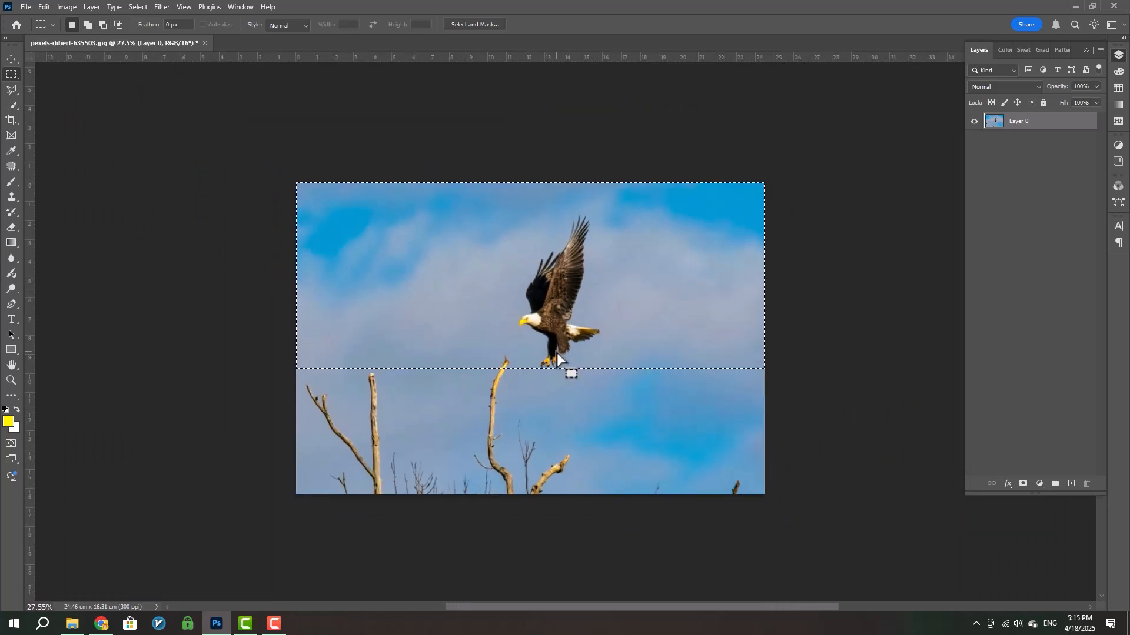
Step: Copy the selected area to a new layer and check it by toggling the visibility of both layers
key(ctrl+j)
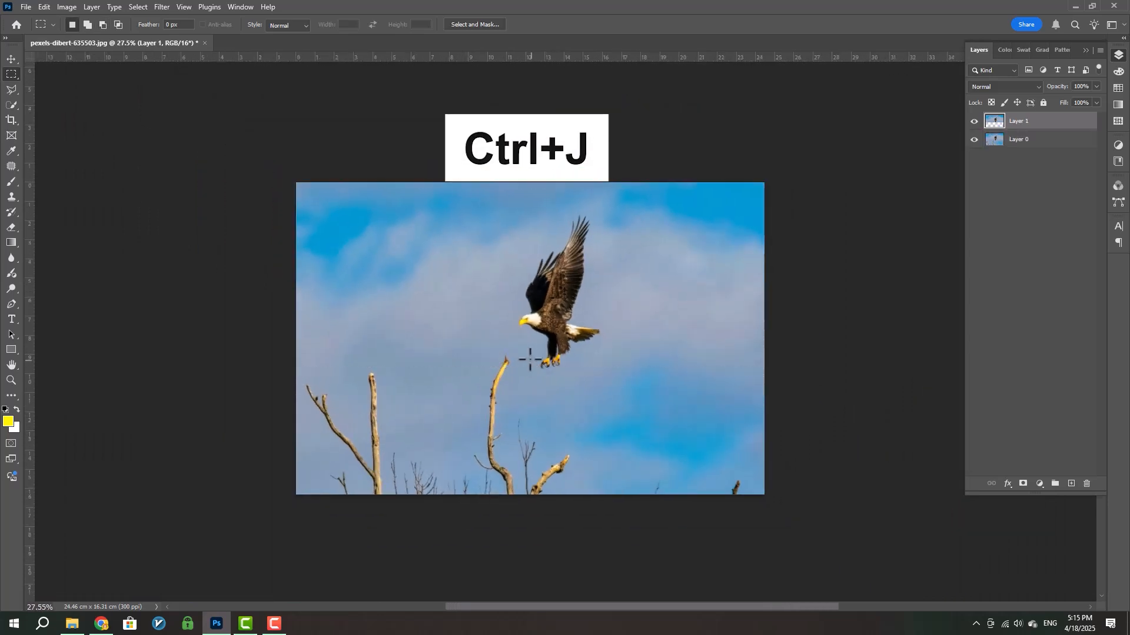
click(974, 139)
click(974, 121)
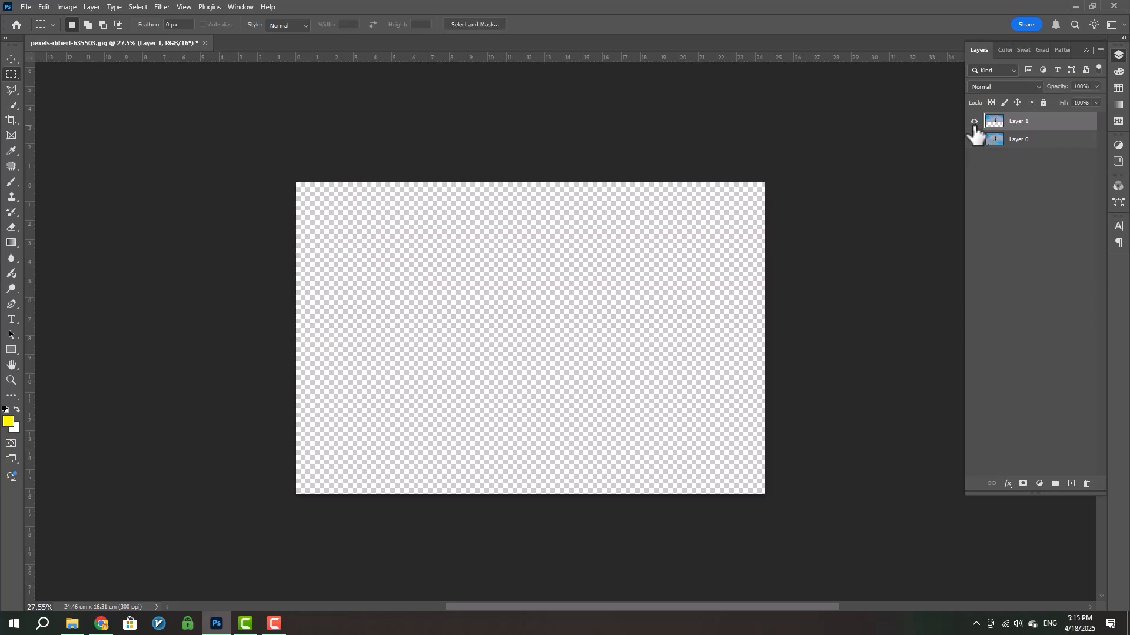
click(974, 121)
click(974, 140)
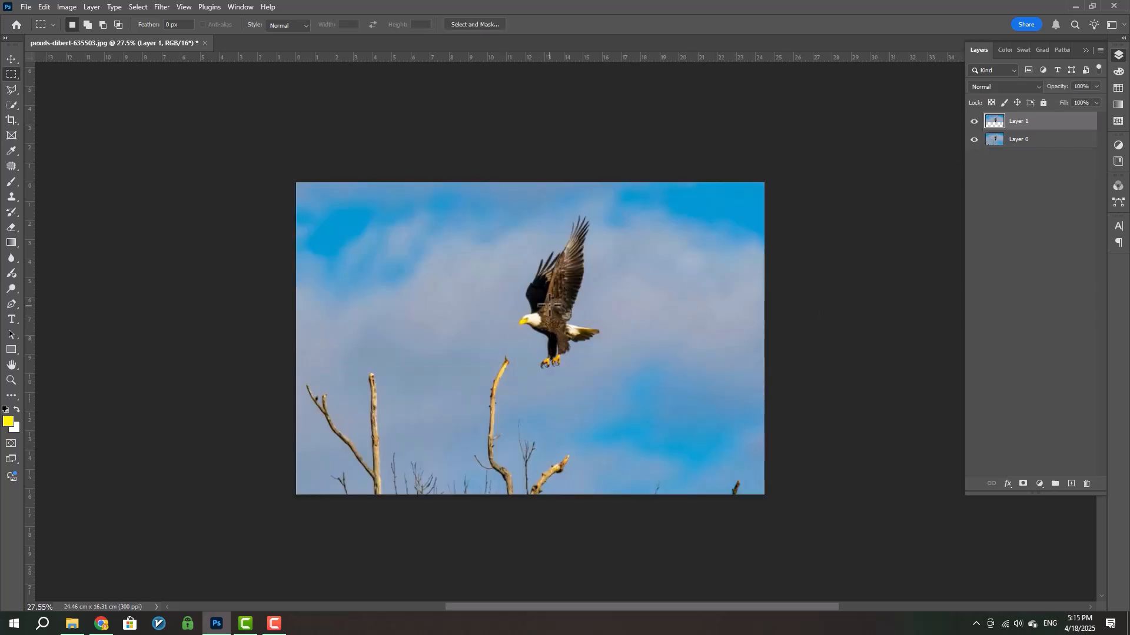
Step: Flip the copied eagle layer vertically with Free Transform
scroll(549, 305, up, 1)
key(ctrl+t)
right_click(612, 306)
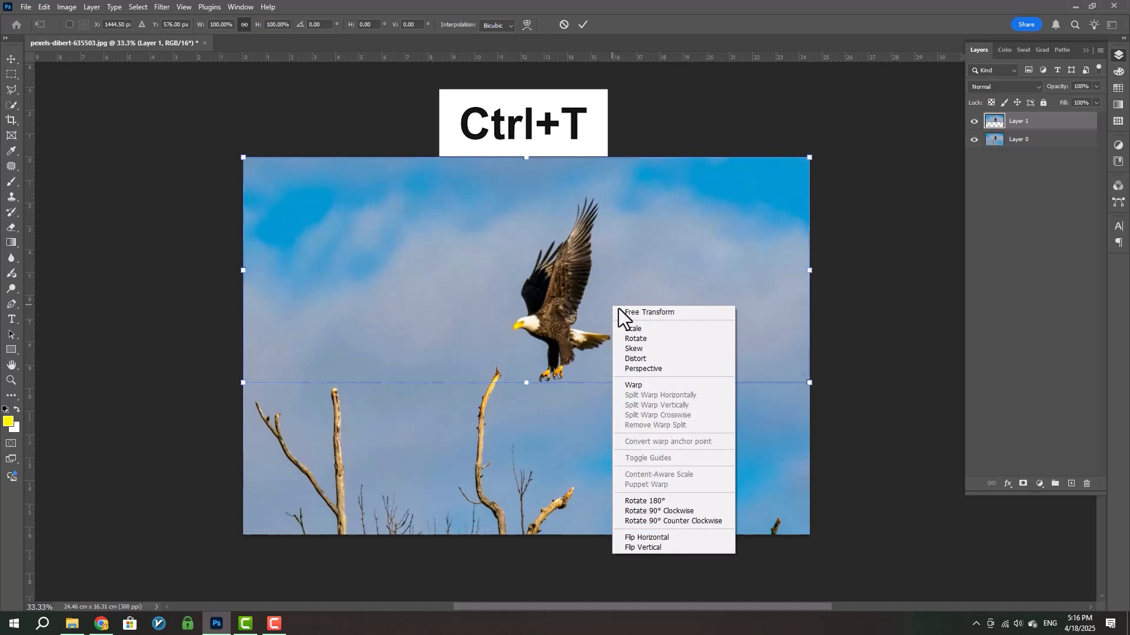
click(644, 329)
right_click(745, 236)
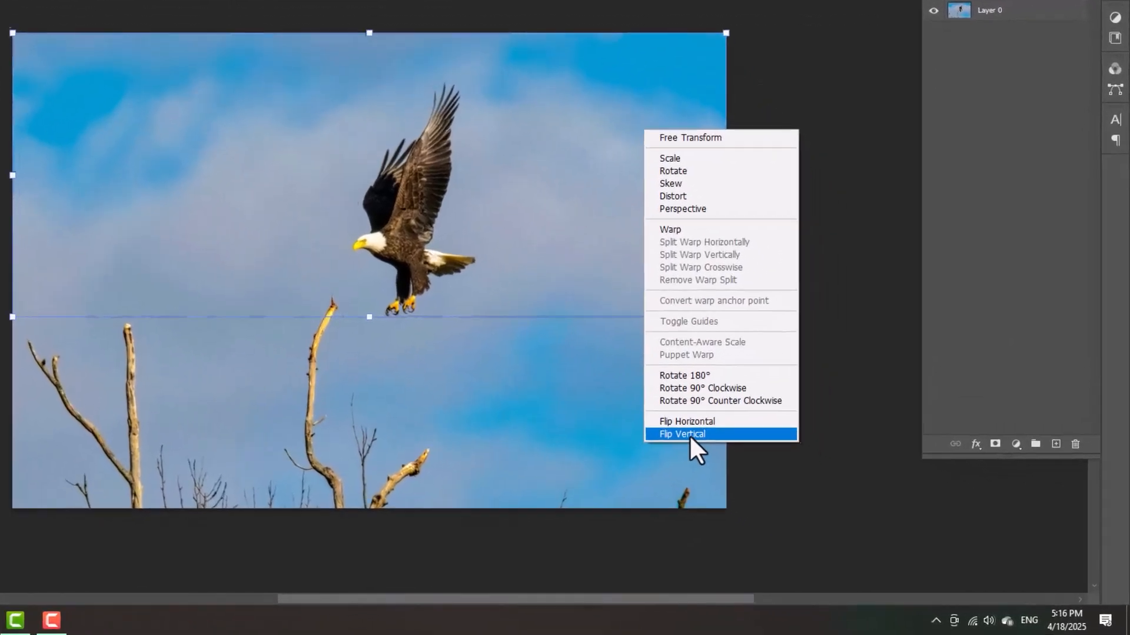
click(694, 432)
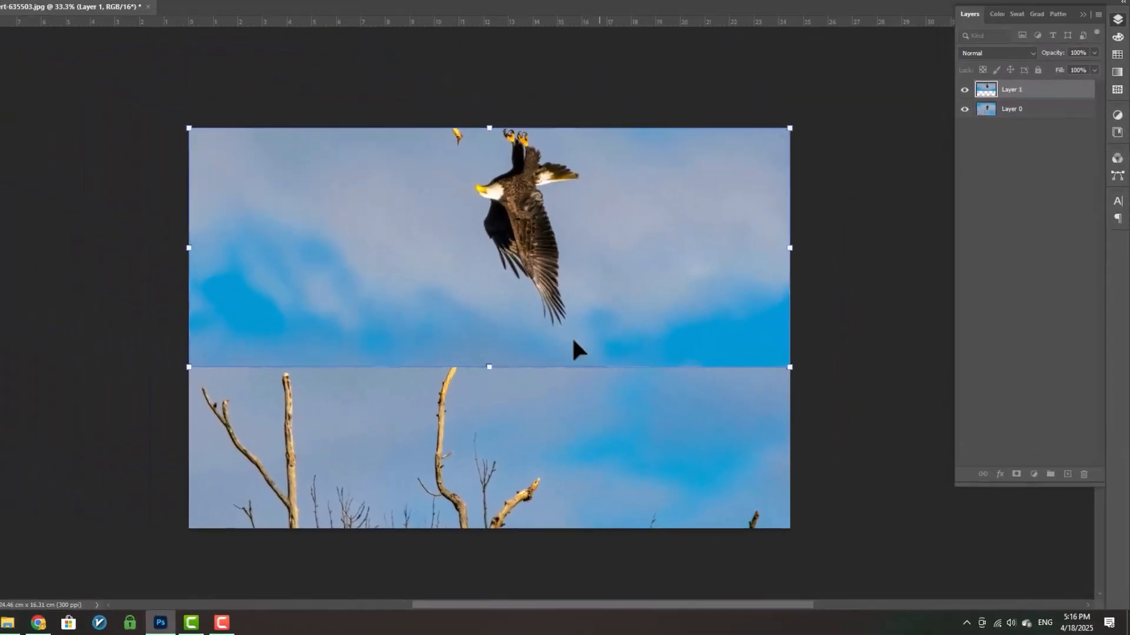
Step: Move the flipped copy straight below the original eagle so the claws mirror each other closely along a horizontal waterline
drag(528, 198, 577, 443)
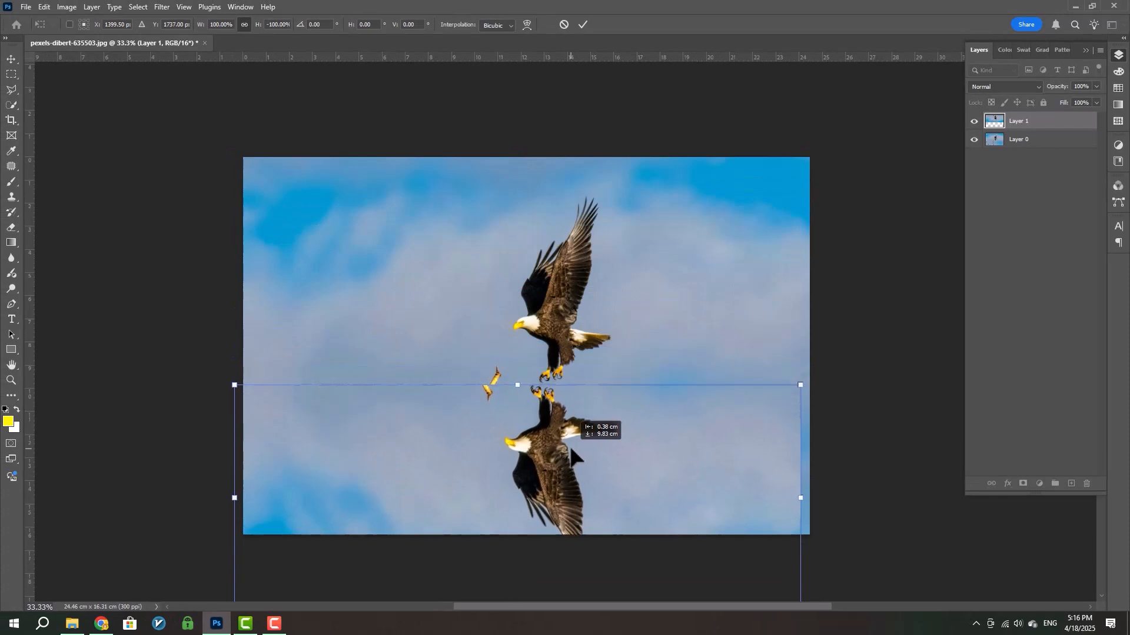
key(Return)
scroll(556, 431, up, 6)
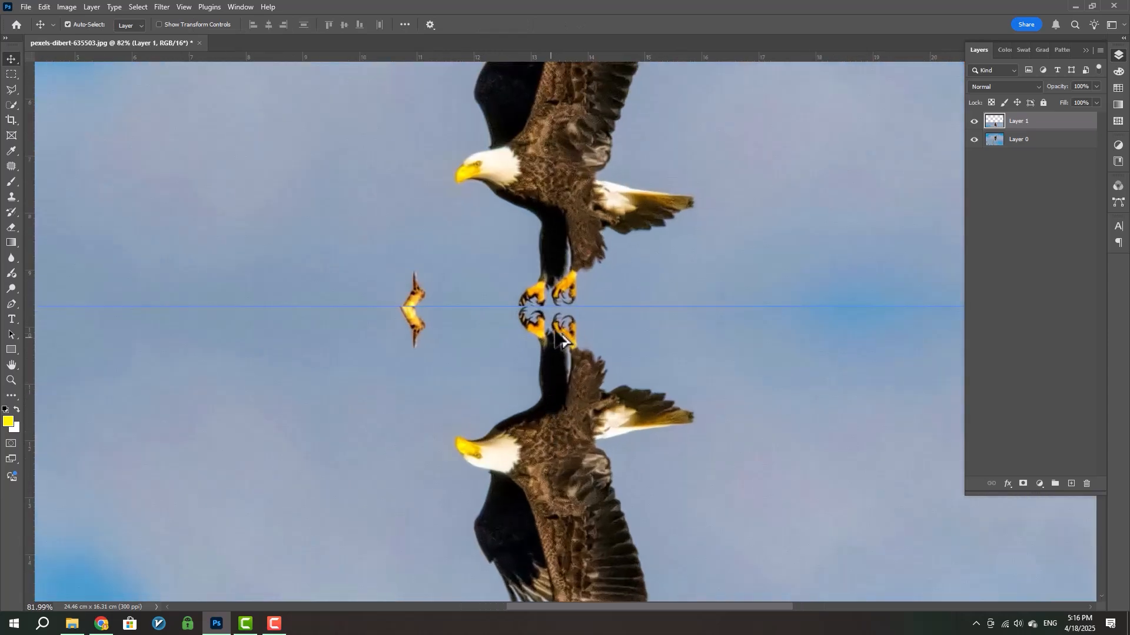
mouse_move(561, 347)
mouse_down()
mouse_move(561, 364)
mouse_move(561, 348)
mouse_up()
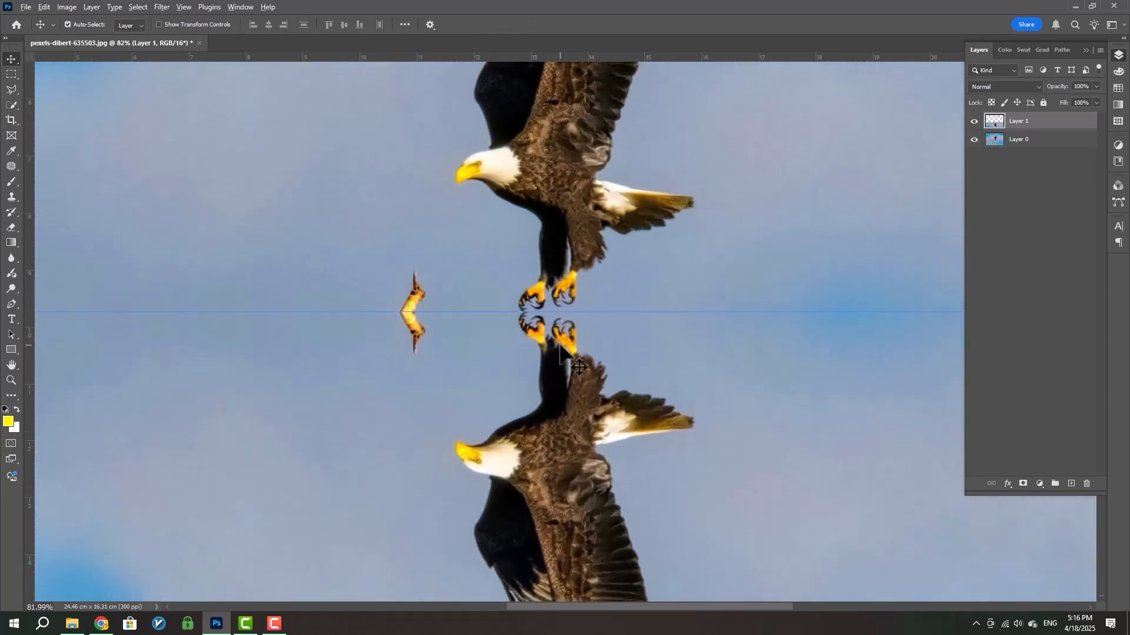
scroll(565, 359, down, 4)
scroll(566, 366, down, 2)
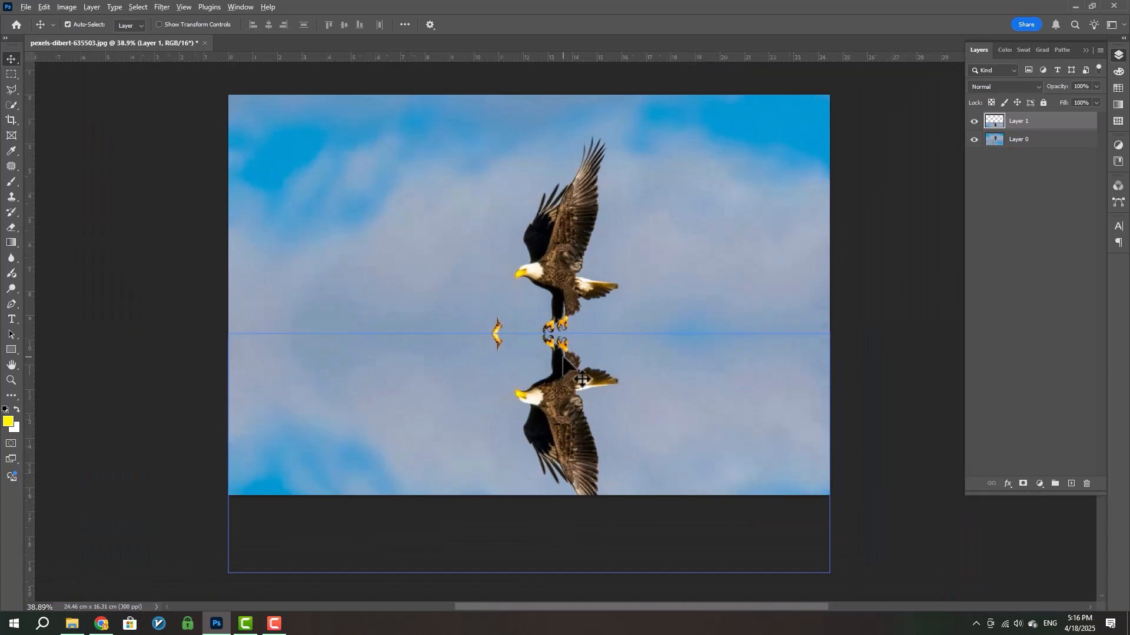
Step: Select Layer 1 and Layer 0 together and move them slightly up so more of the reflected eagle fits in the canvas
ctrl+click(1048, 141)
key(ctrl+t)
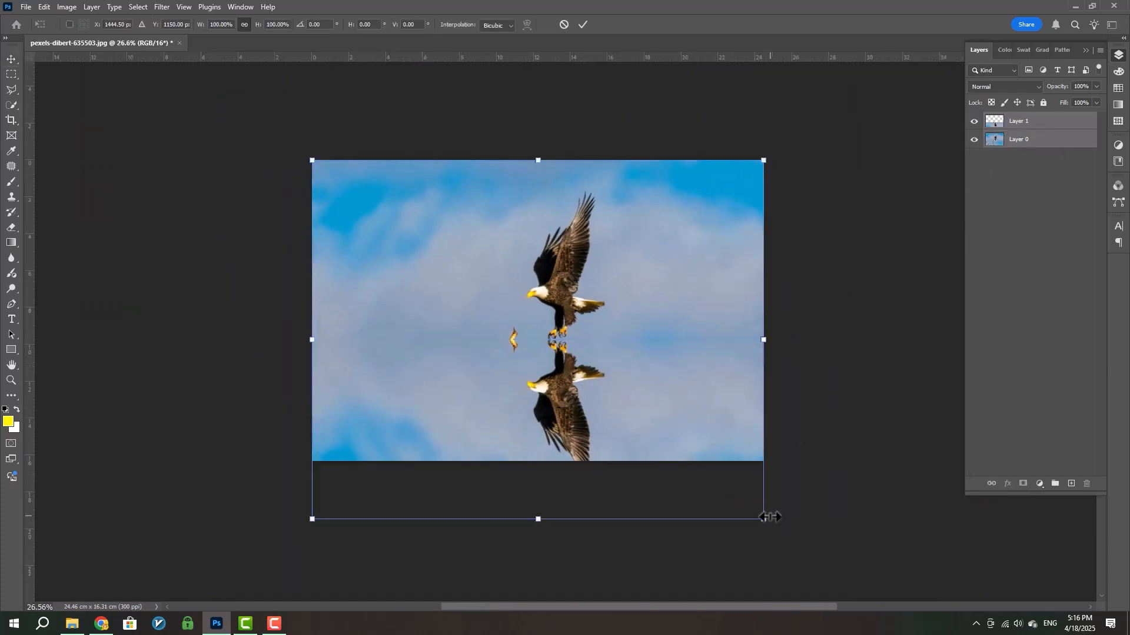
drag(730, 409, 729, 388)
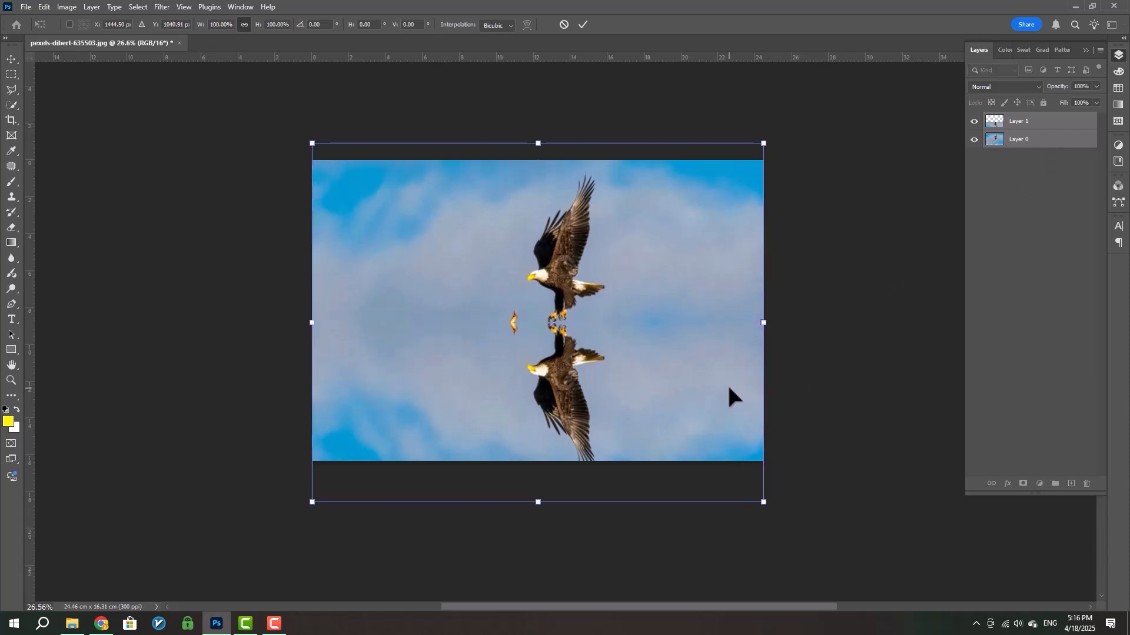
key(Return)
scroll(583, 324, up, 1)
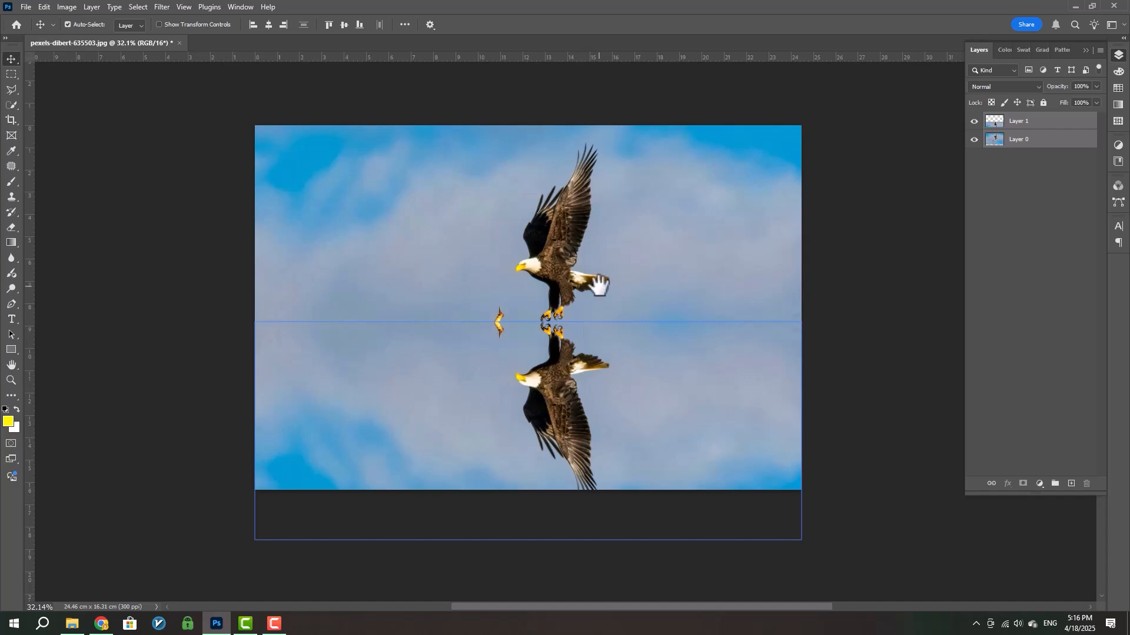
drag(599, 285, 627, 299)
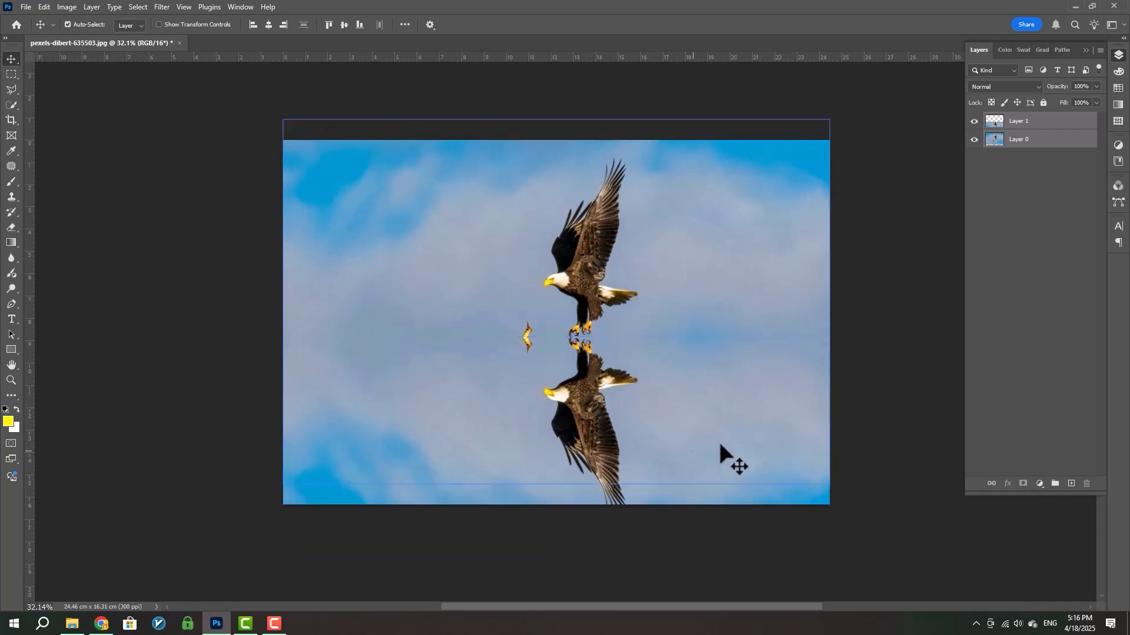
Step: Toggle the visibility of the reflection layer (Layer 1) to check it, and convert it to a Smart Object
click(980, 128)
click(975, 123)
click(973, 122)
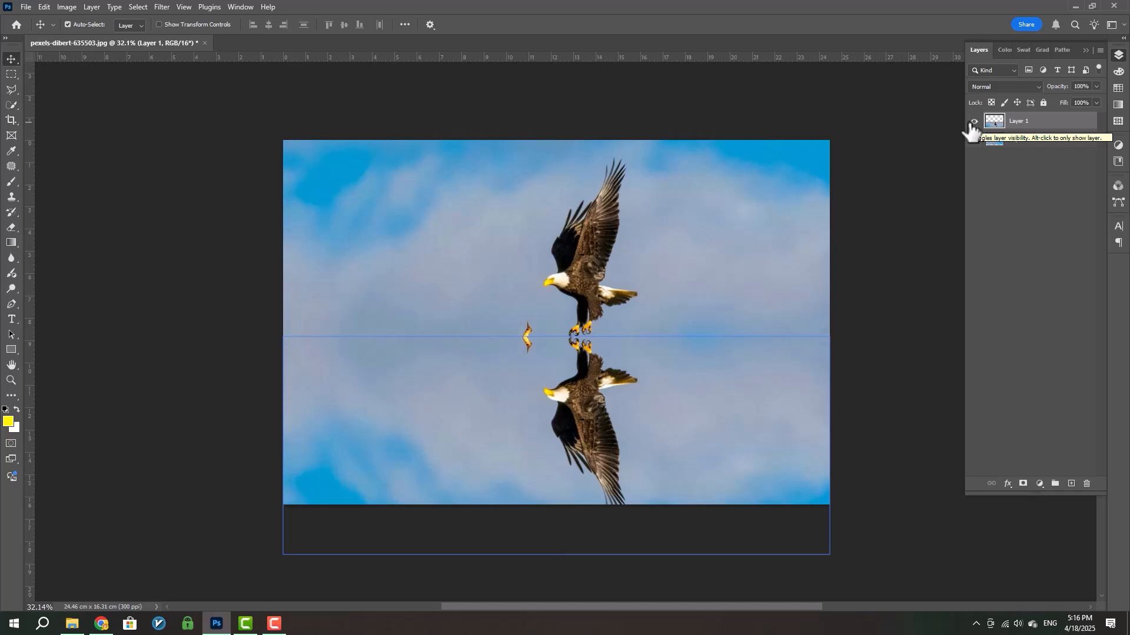
right_click(1063, 123)
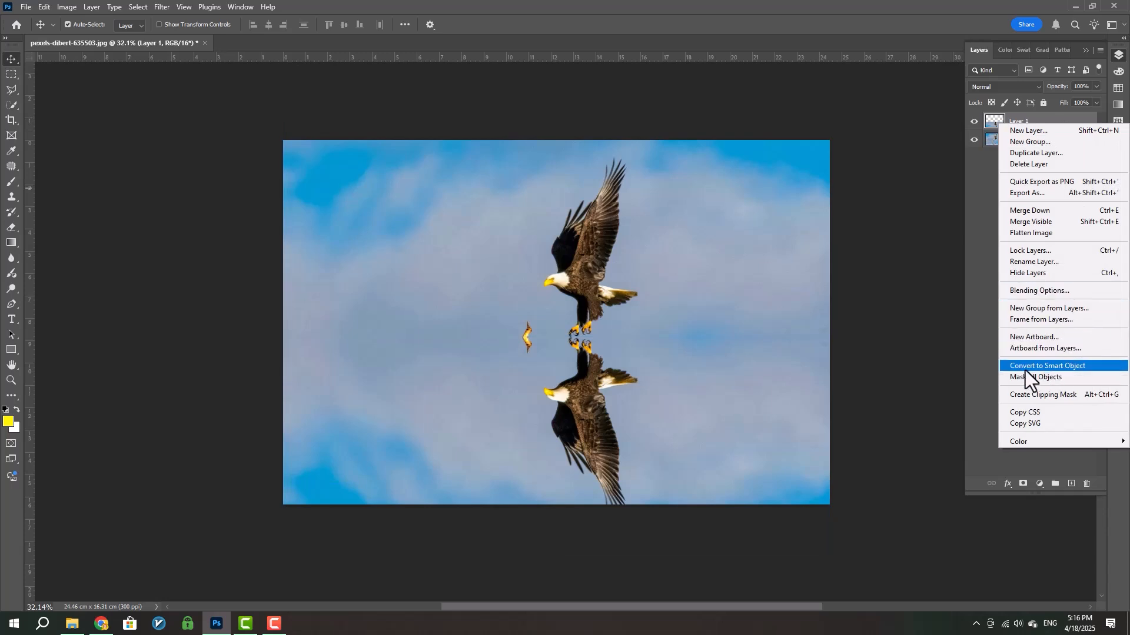
click(1051, 367)
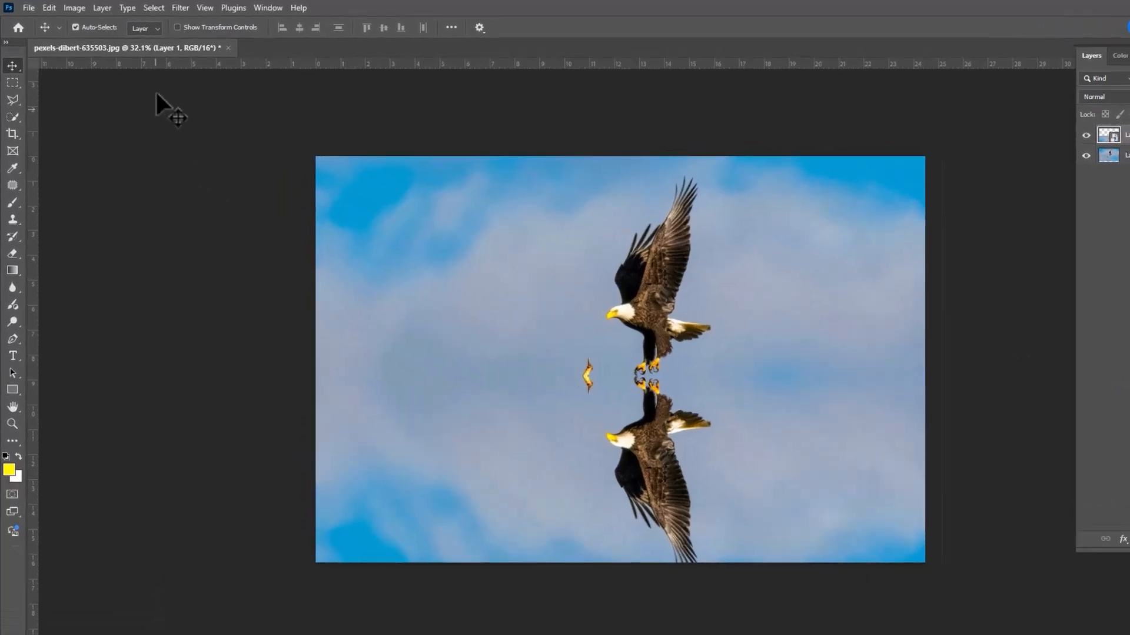
Step: Apply a Motion Blur to the reflection layer with a 90° angle and a distance of 11 pixels
click(162, 7)
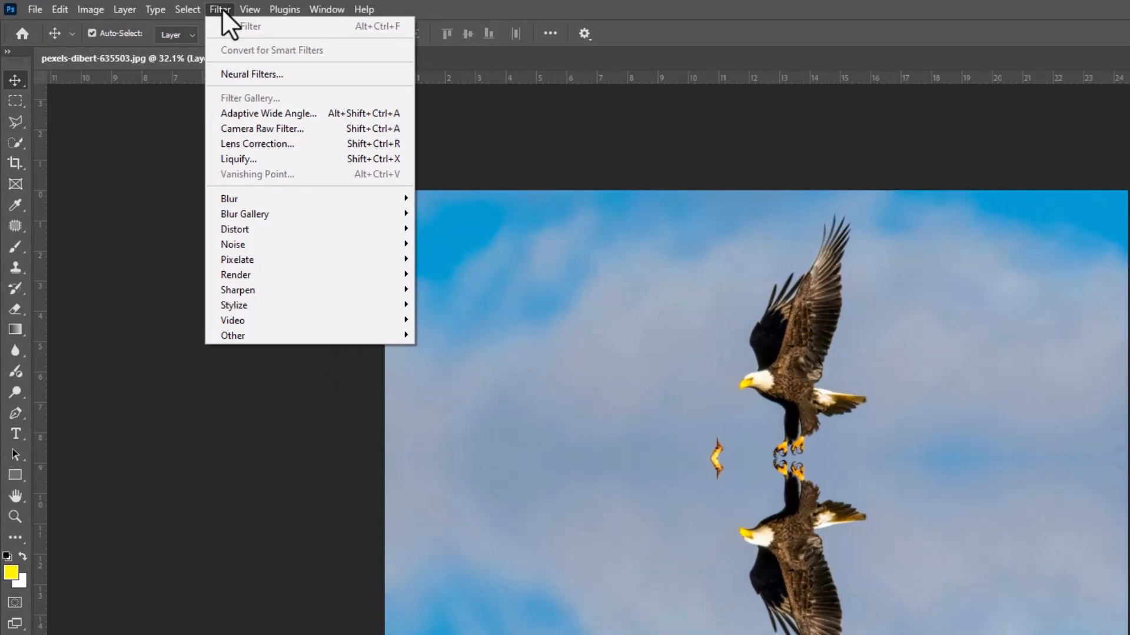
mouse_move(244, 196)
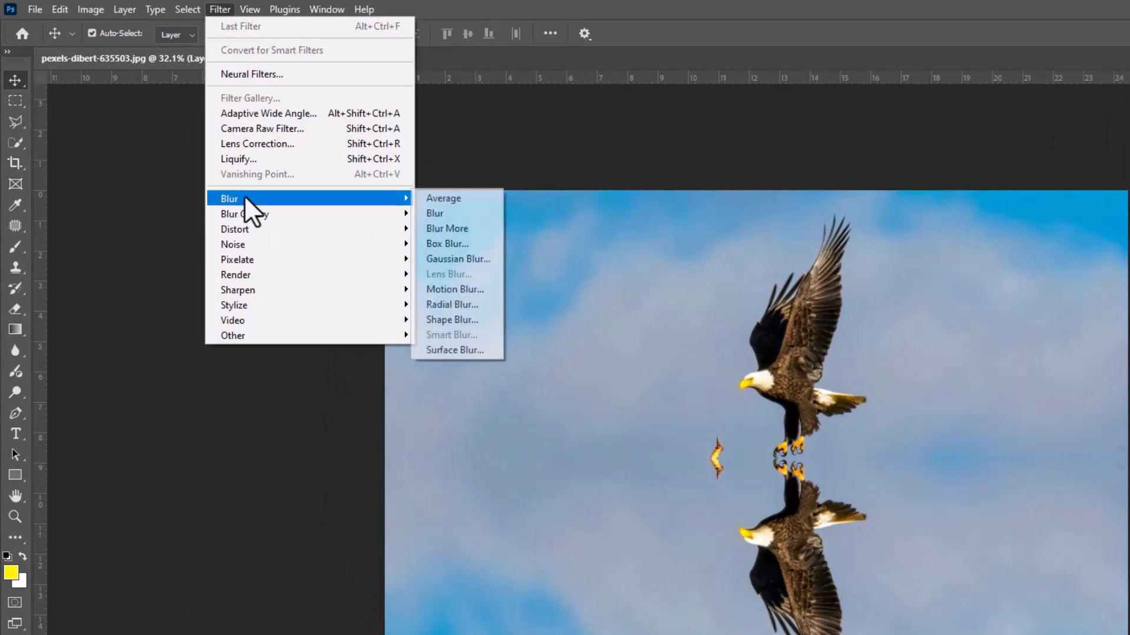
click(447, 288)
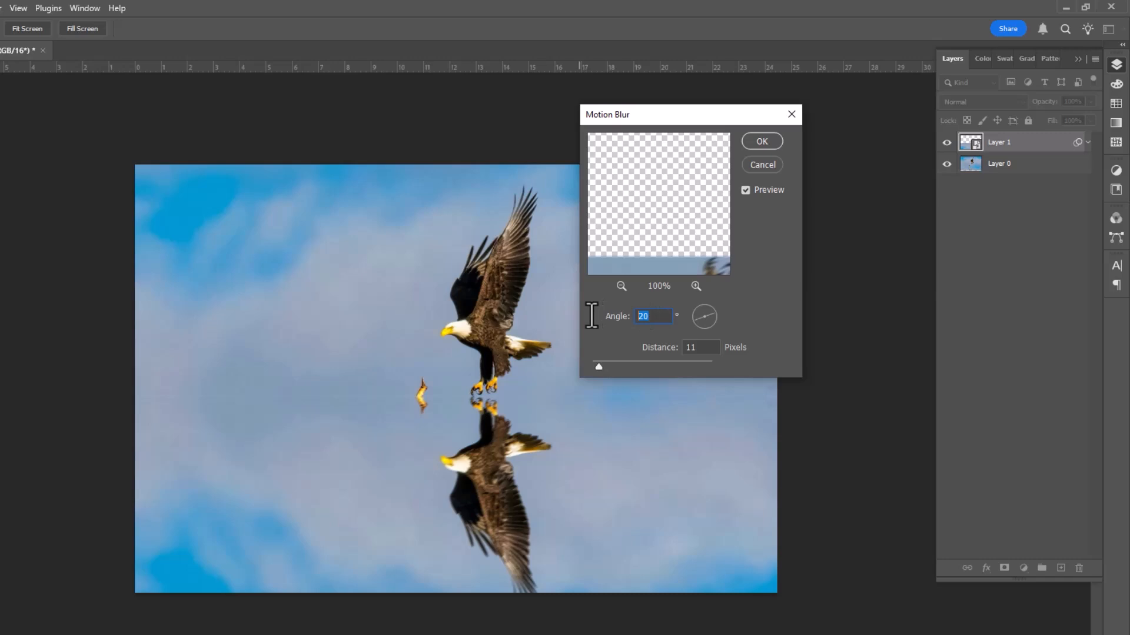
text(90)
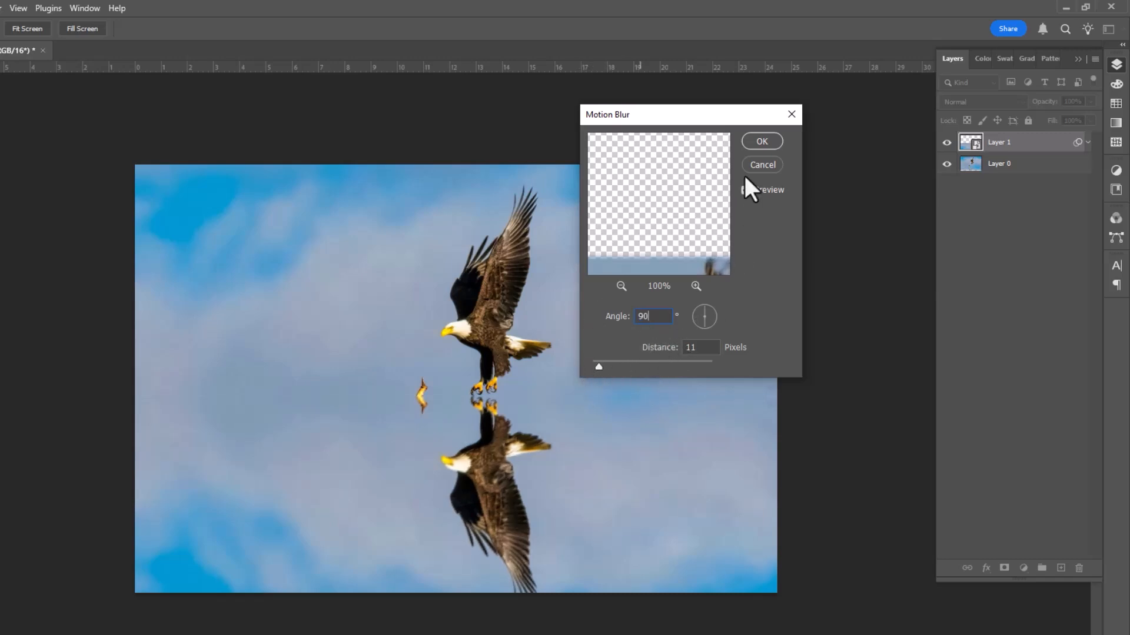
click(762, 141)
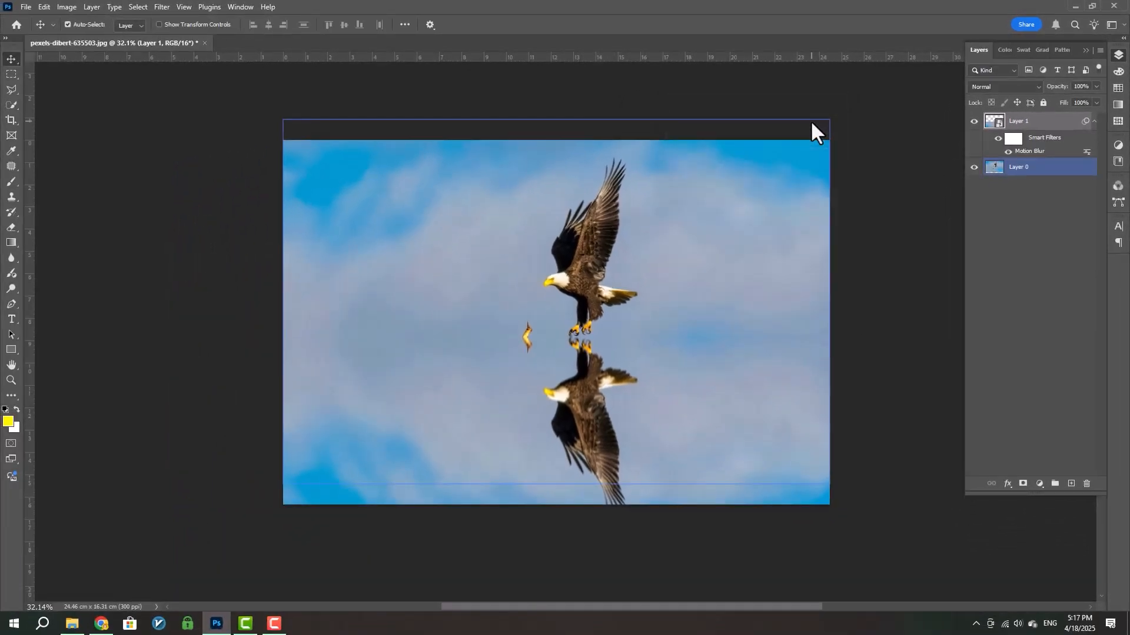
click(835, 142)
Step: Create a new portrait document of 6 by 10 centimeters at 300 pixels/inch, in 8-bit RGB Color with a white background
click(26, 7)
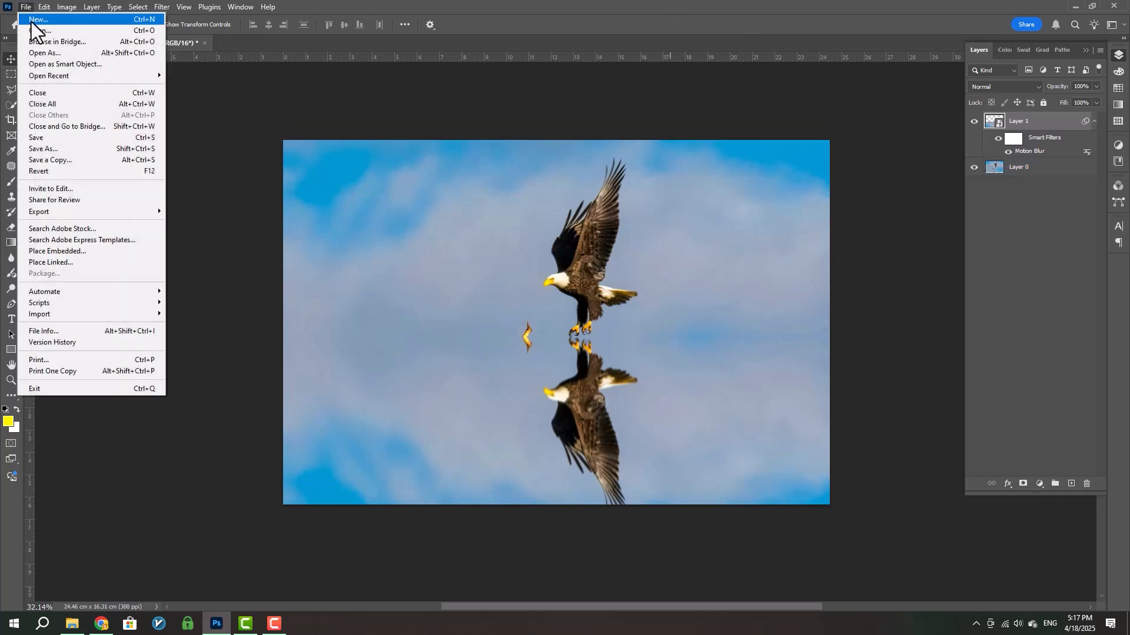
click(147, 20)
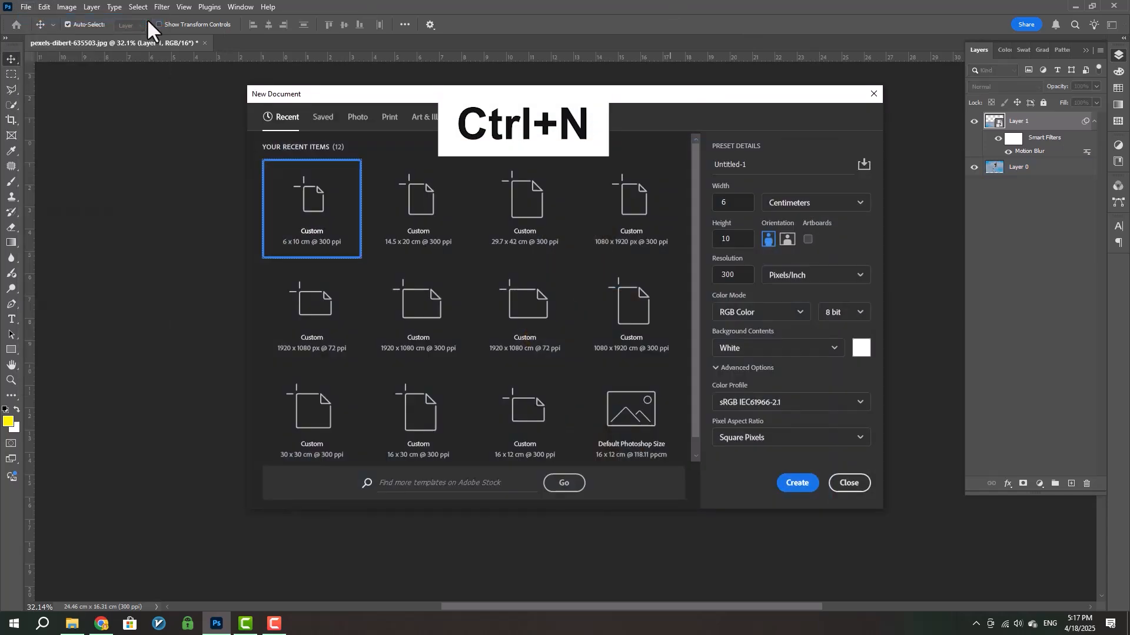
click(798, 203)
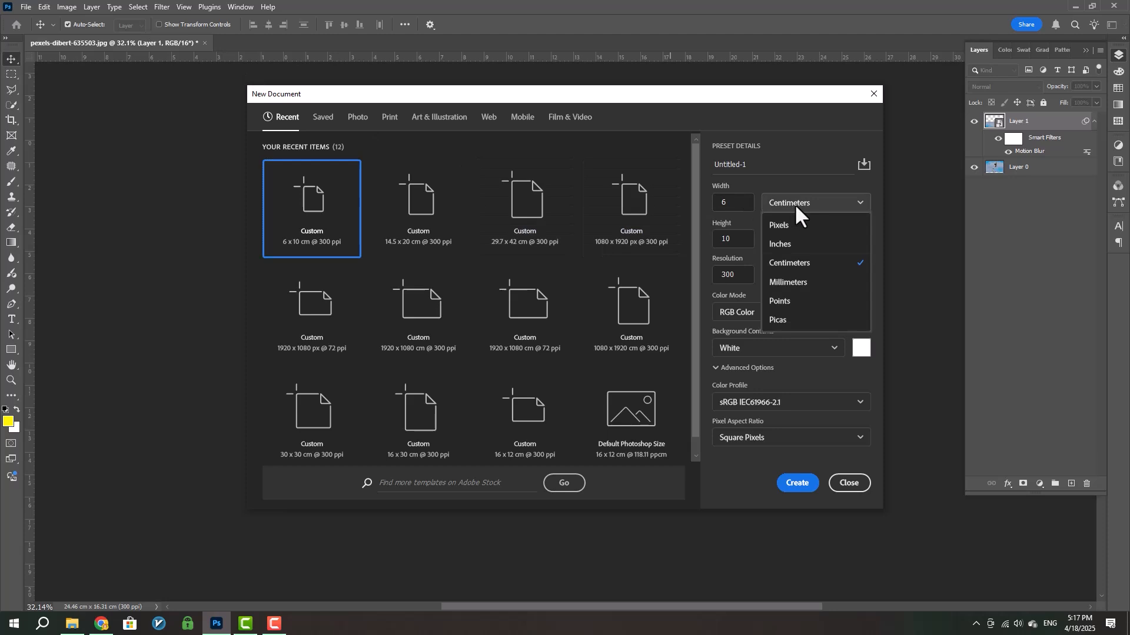
click(789, 263)
click(715, 203)
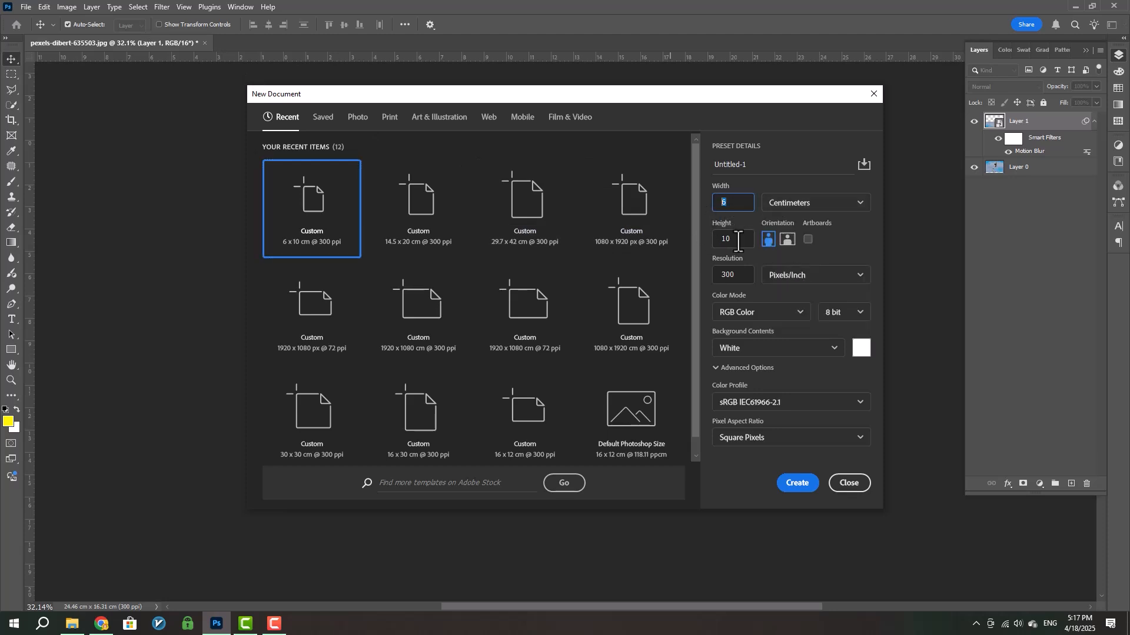
click(737, 241)
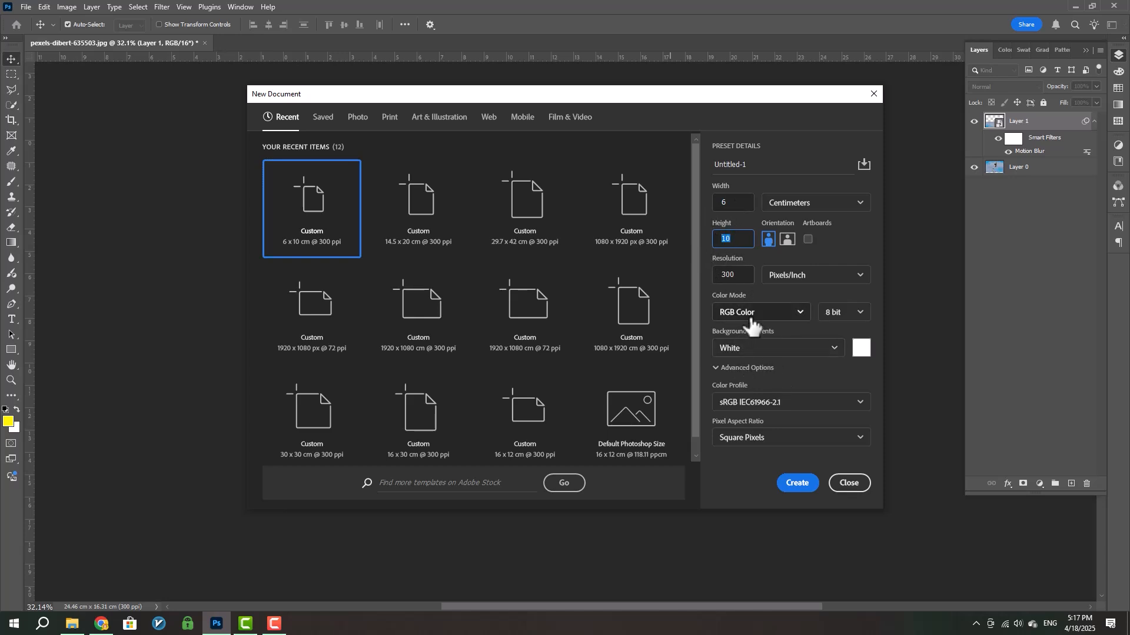
click(767, 240)
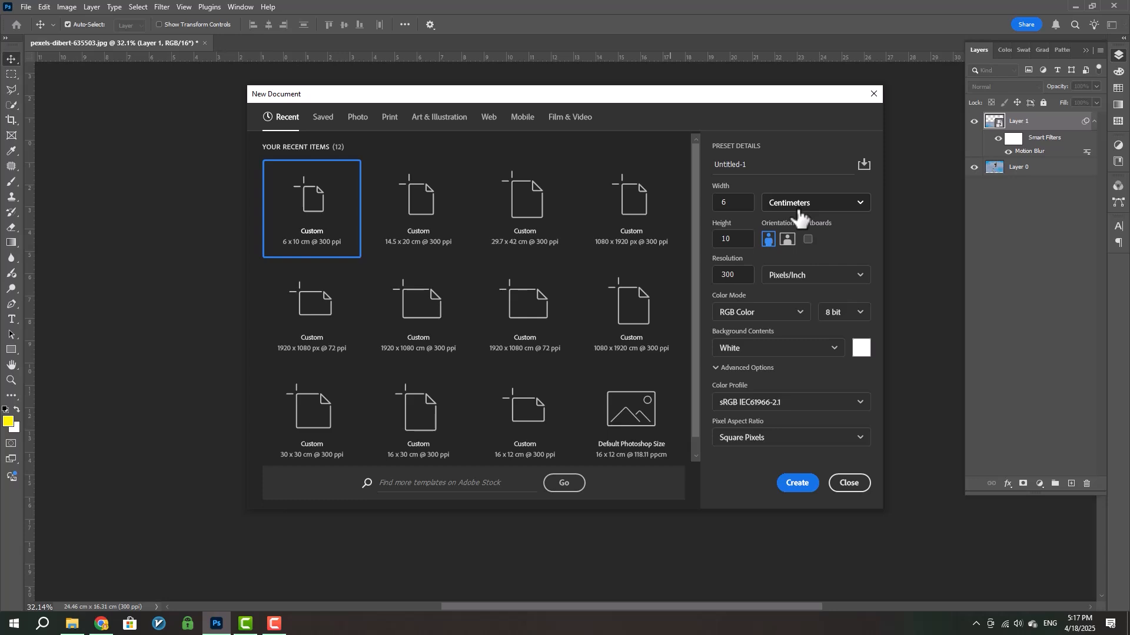
click(797, 484)
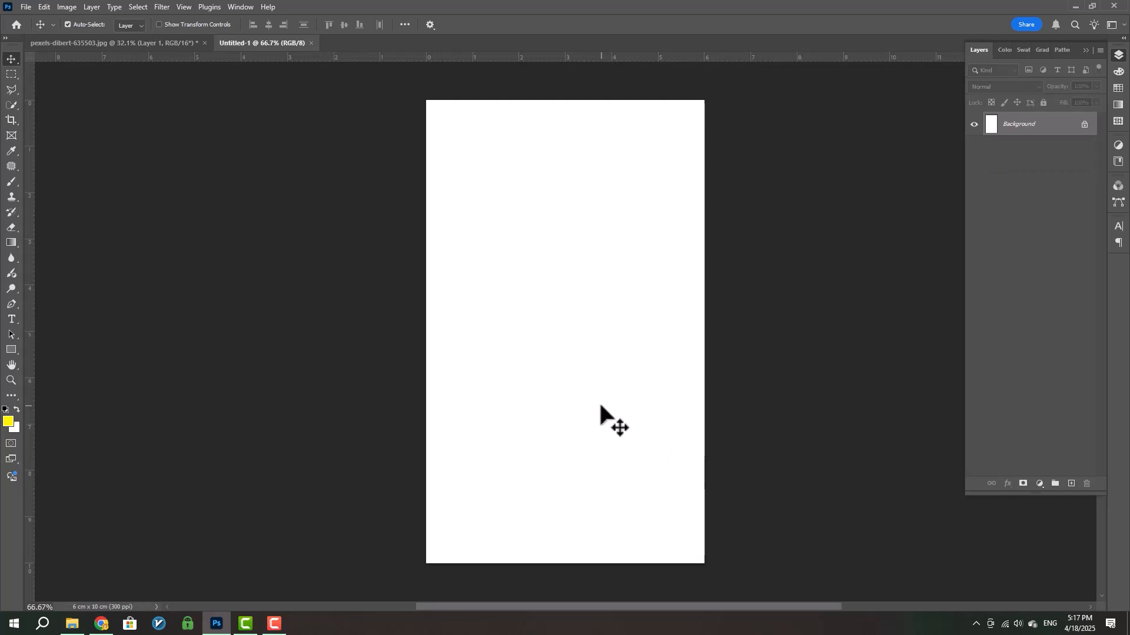
click(37, 7)
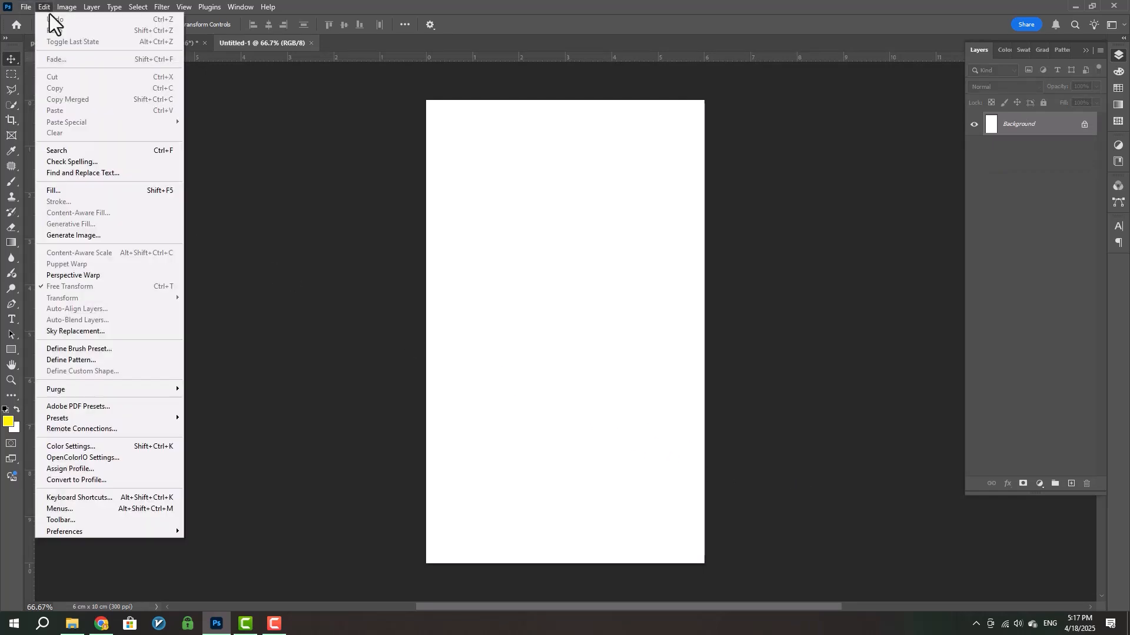
click(65, 186)
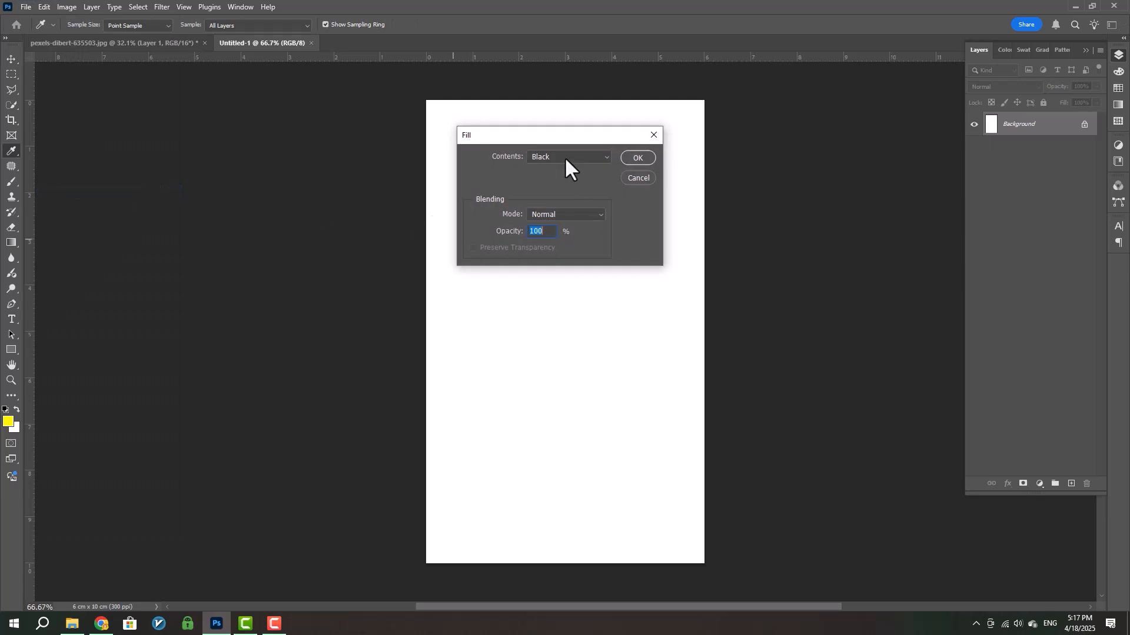
click(566, 158)
click(638, 179)
click(643, 178)
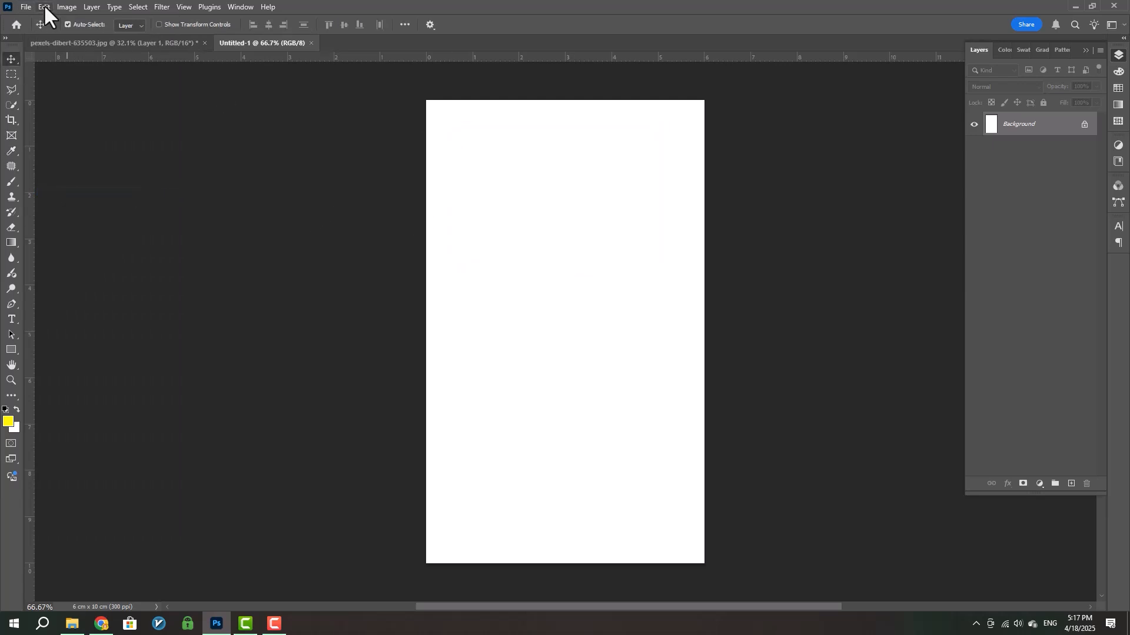
click(44, 7)
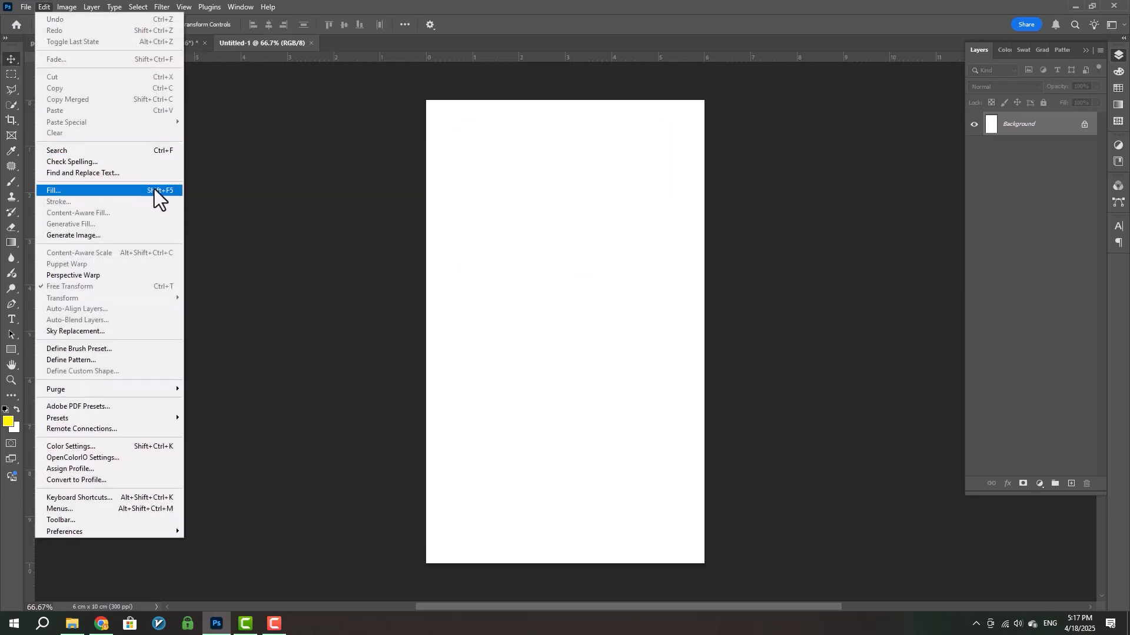
click(531, 196)
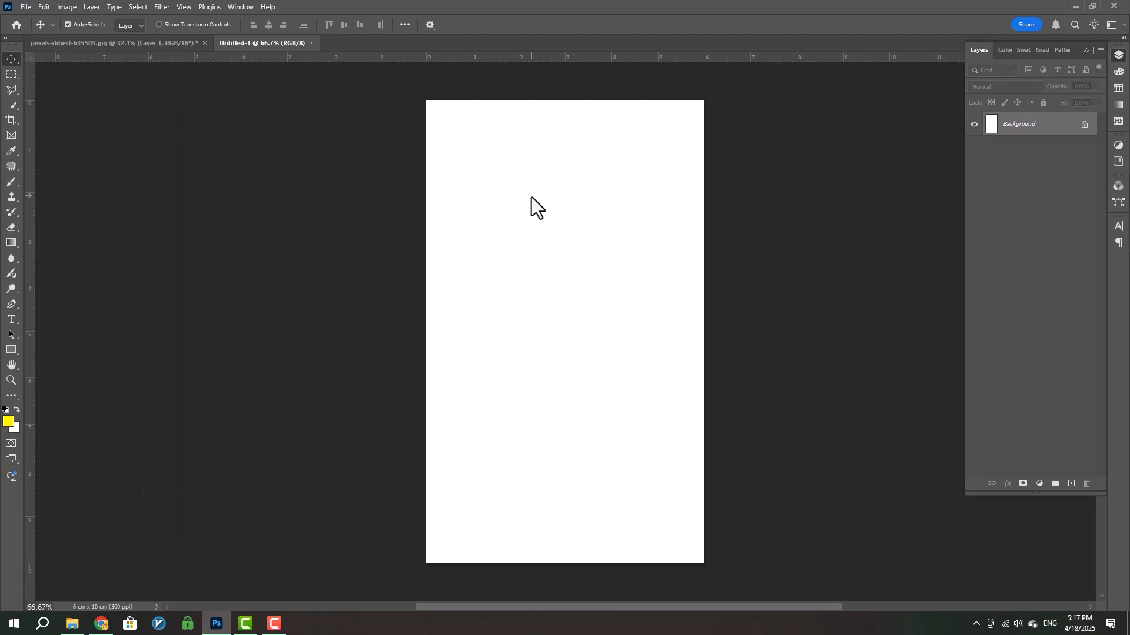
Step: Fill the Background layer of the new document with black
key(shift+F5)
click(542, 156)
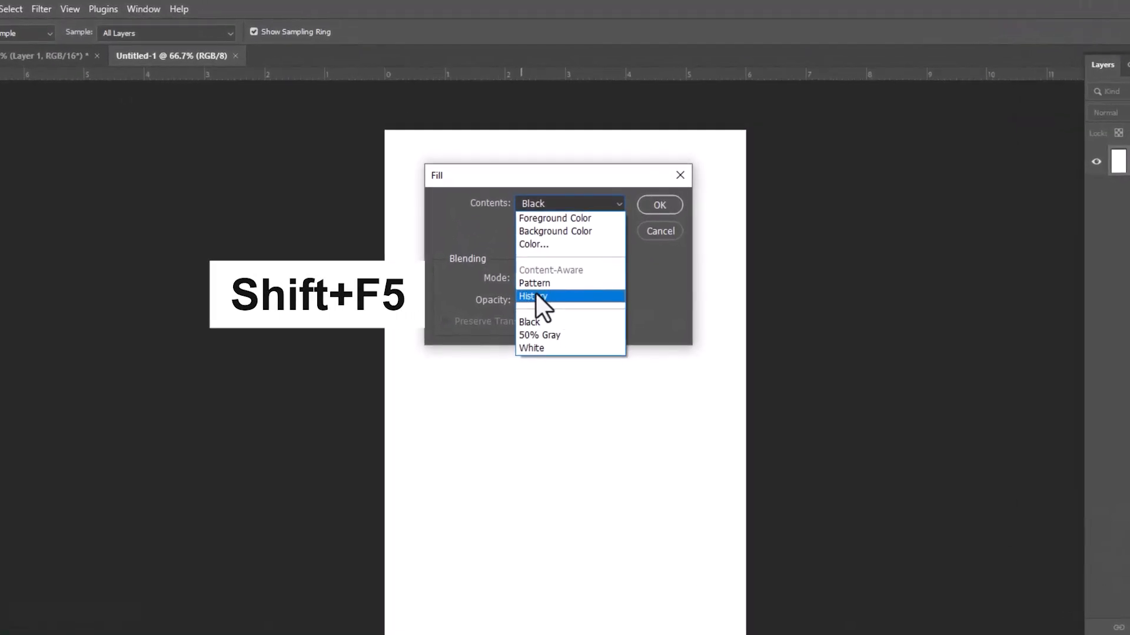
click(532, 322)
click(659, 206)
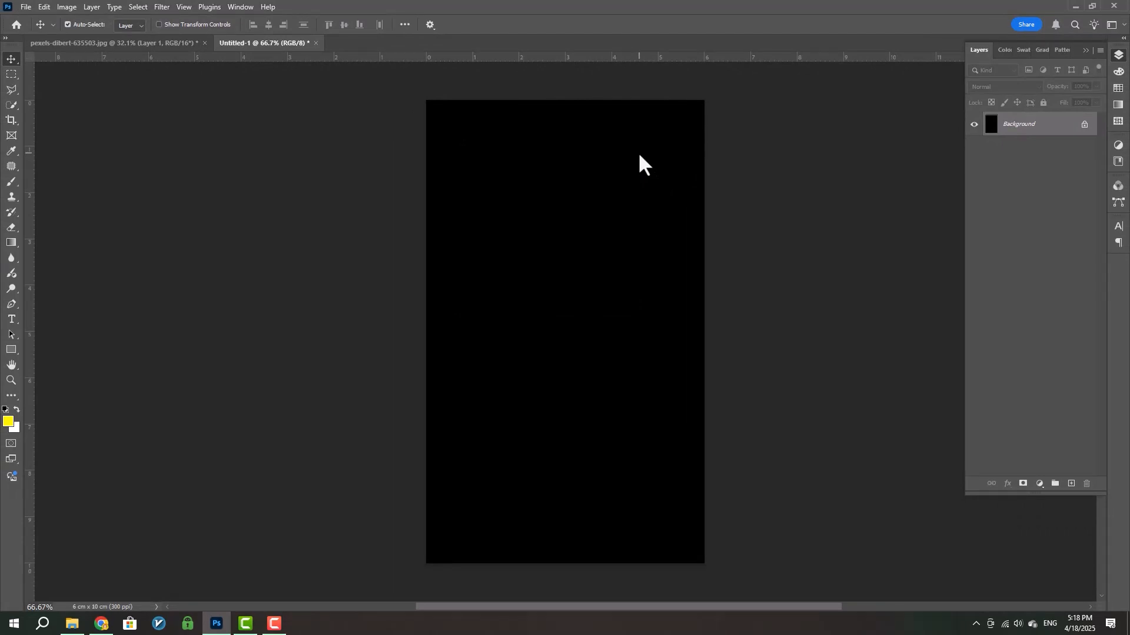
Step: Apply Add Noise to the black Background with an amount of 400%, Uniform distribution and Monochromatic enabled
click(161, 6)
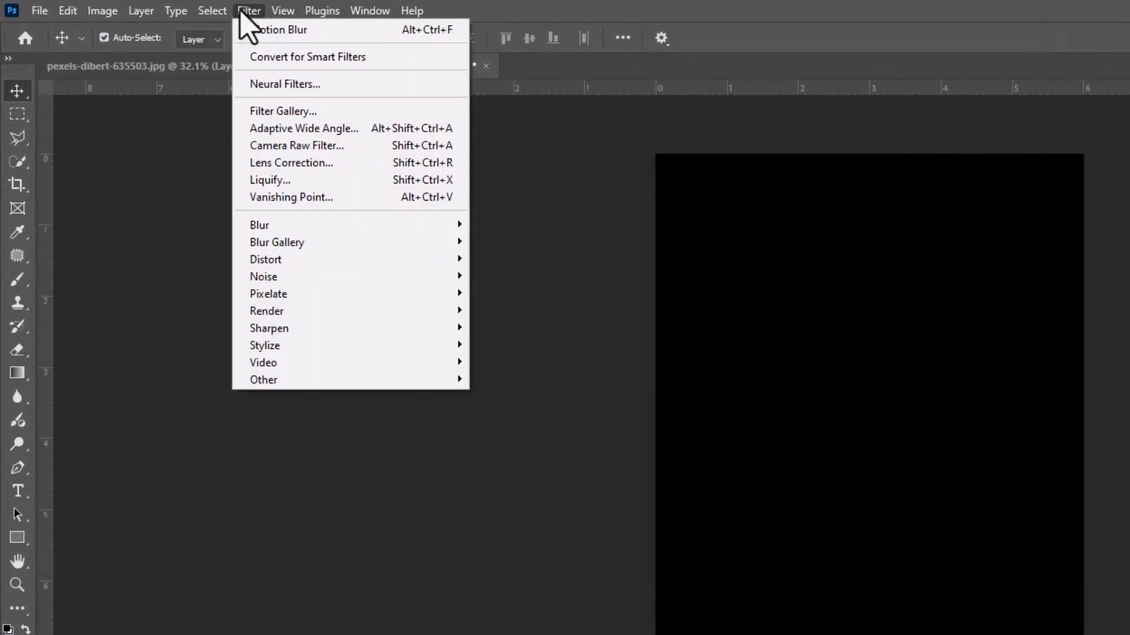
mouse_move(264, 277)
click(509, 277)
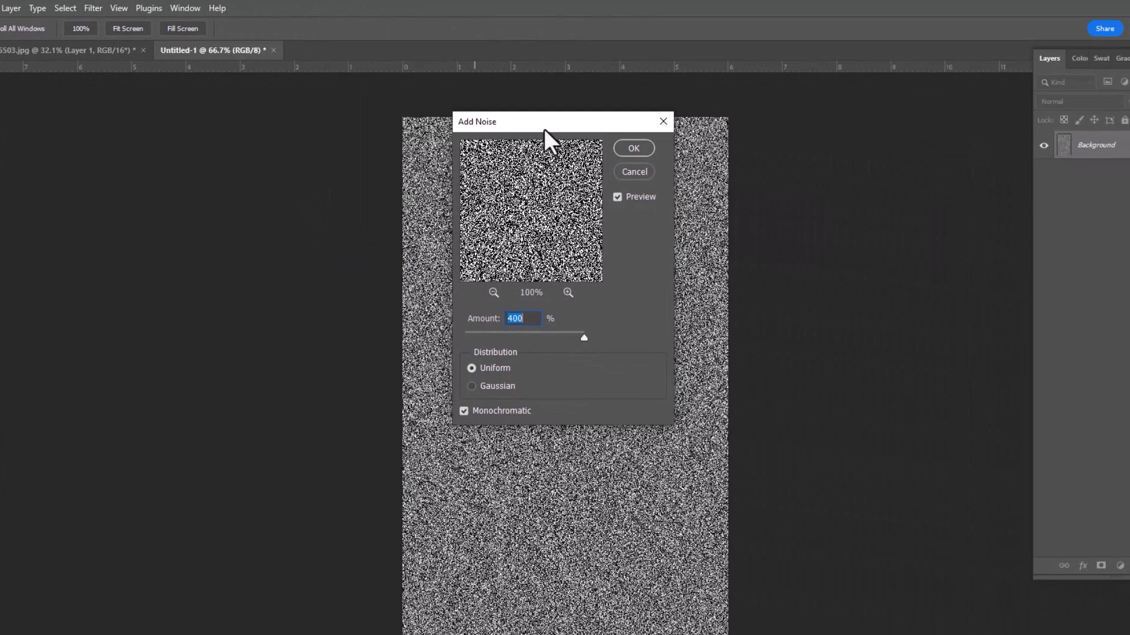
drag(544, 124, 621, 124)
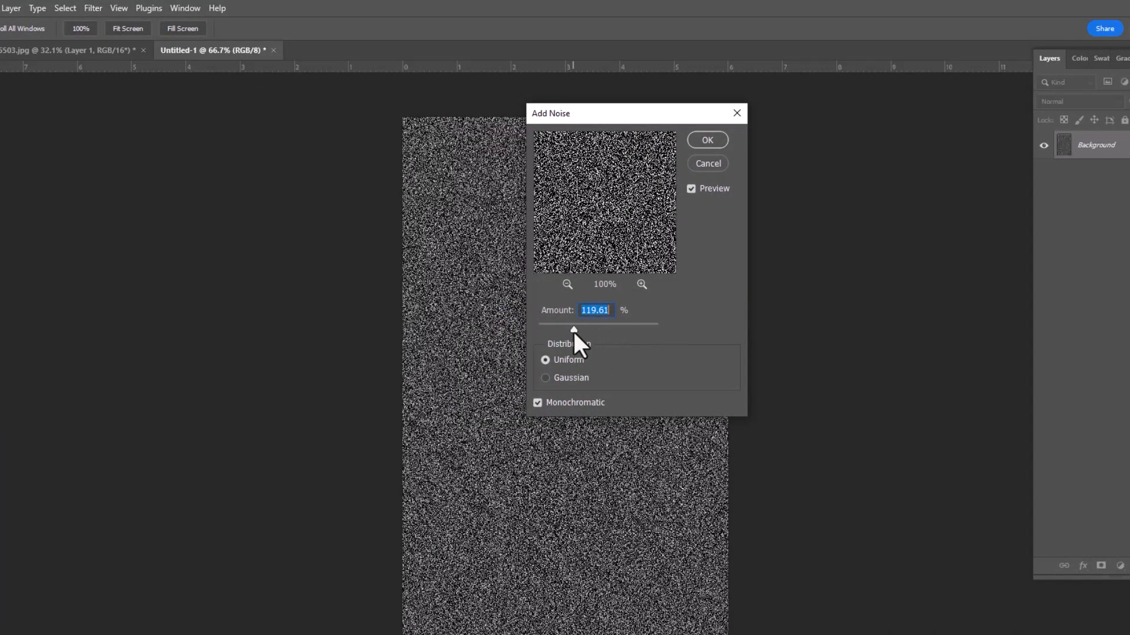
drag(574, 332, 700, 330)
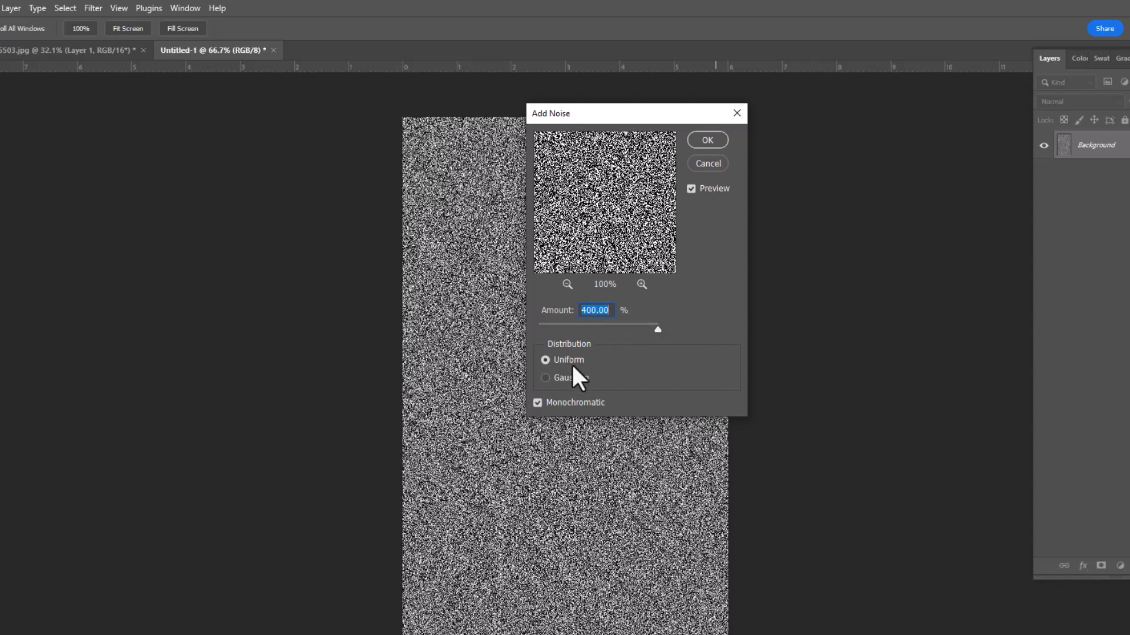
click(707, 140)
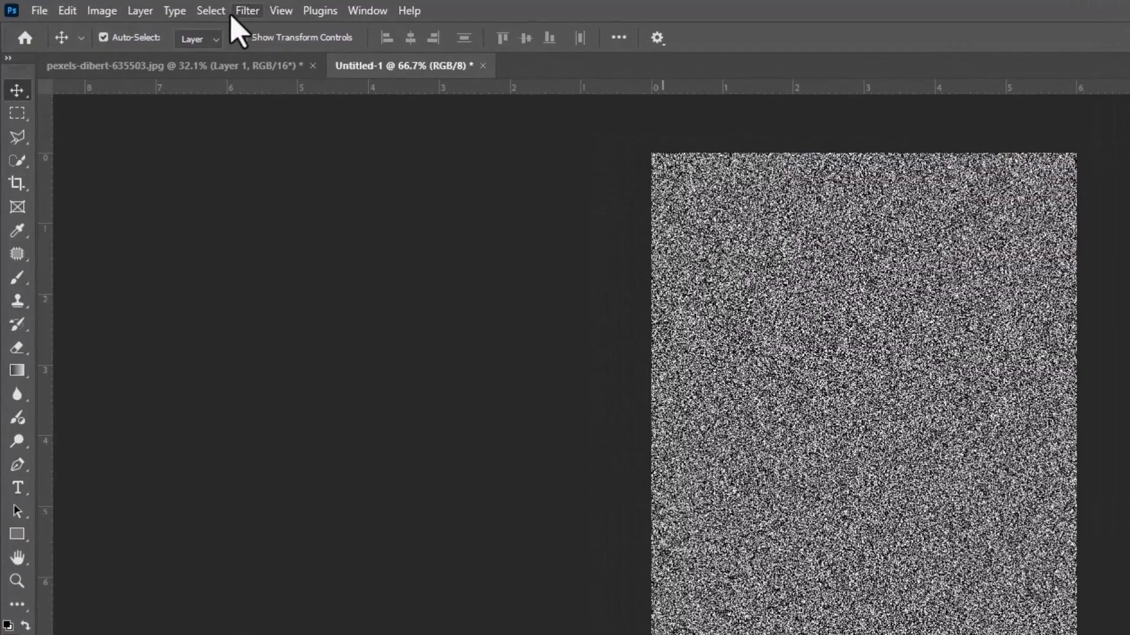
Step: Apply a Gaussian Blur with a radius of 1.3 pixels to the noise texture
click(160, 7)
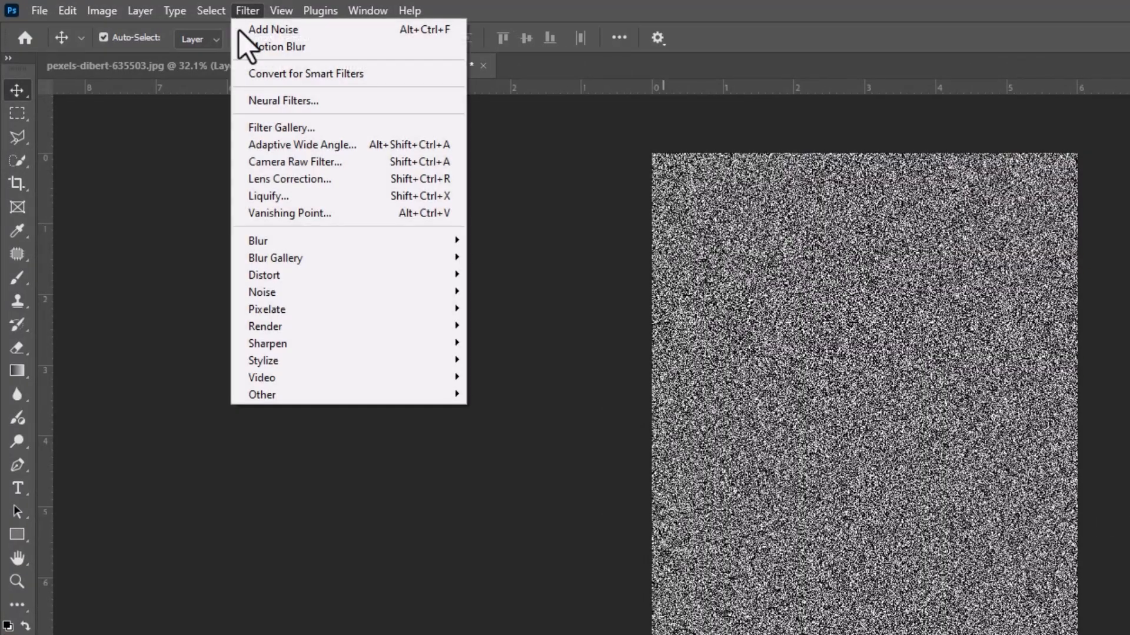
mouse_move(162, 157)
click(532, 310)
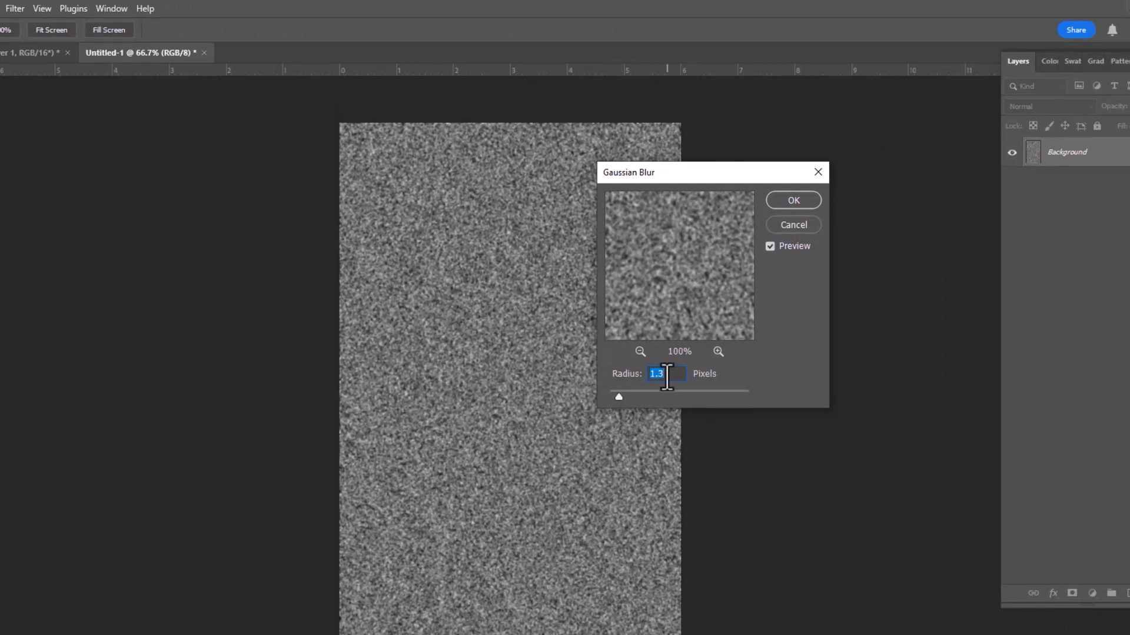
click(793, 200)
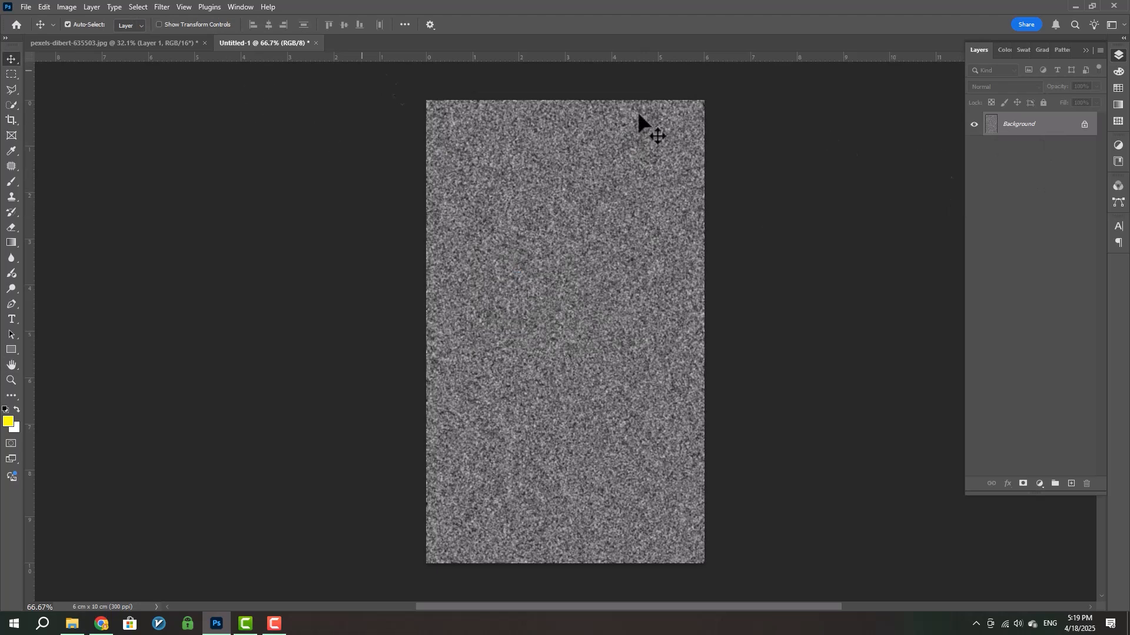
Step: Show the document's channels and make only the Red channel active while keeping all the channels visible
click(238, 8)
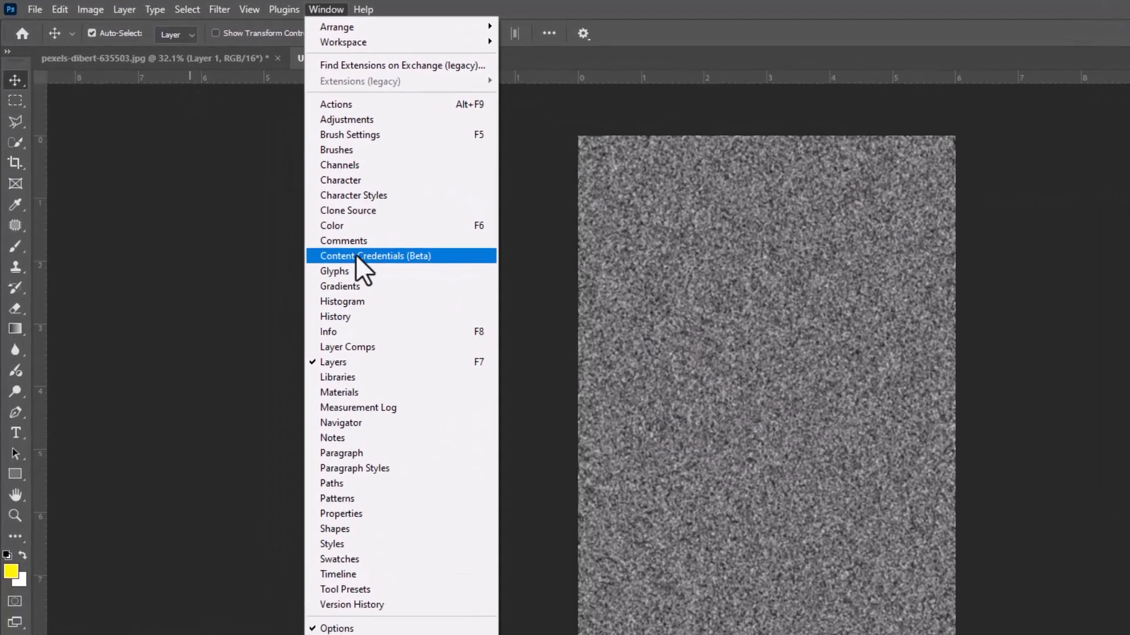
click(354, 165)
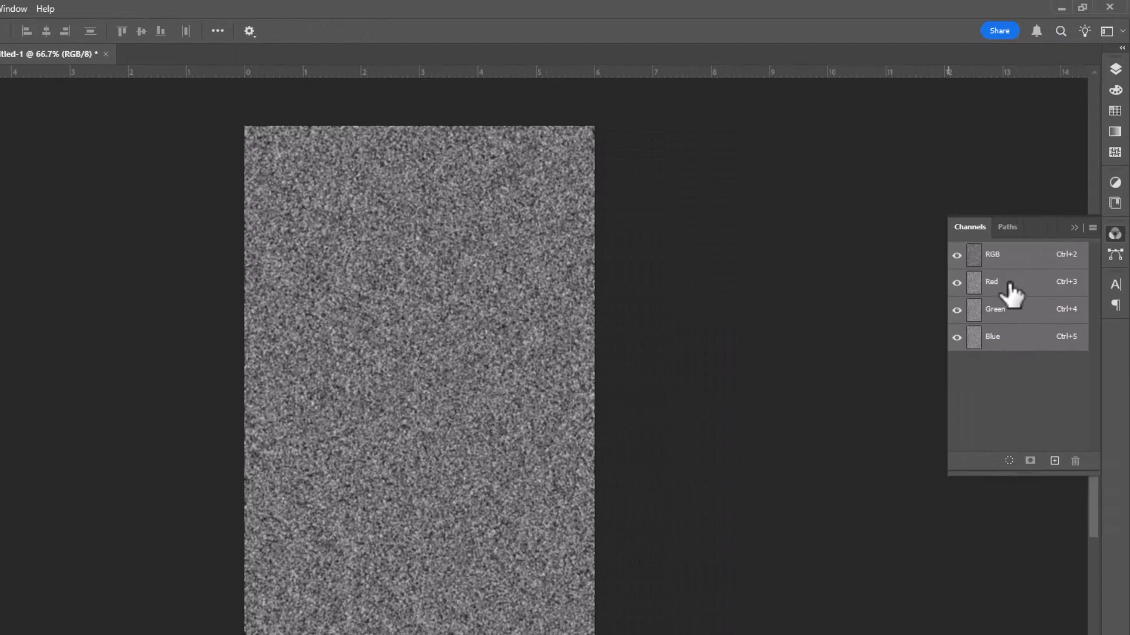
click(1010, 288)
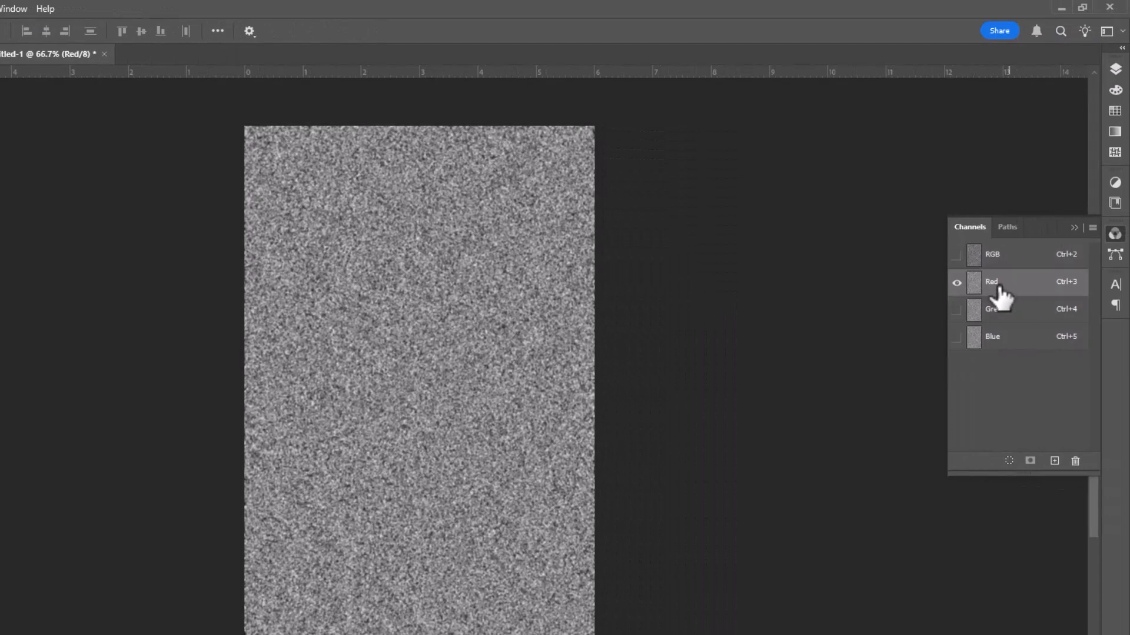
click(957, 255)
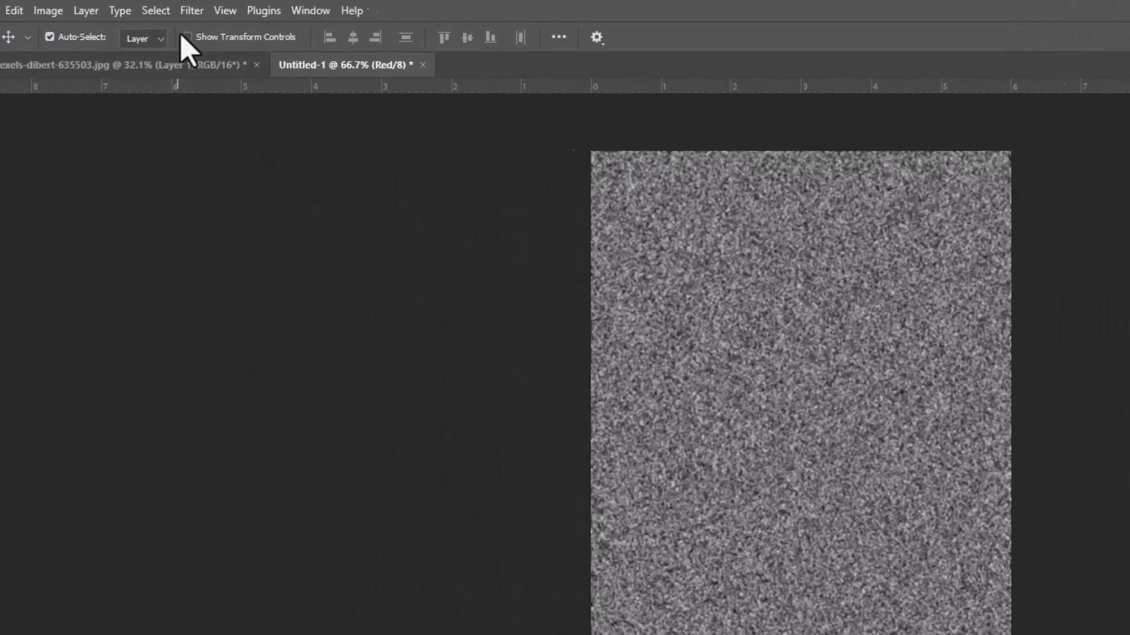
Step: Apply Emboss to the Red channel with an angle of 100°, a height of 1 pixel and an amount of 500%
click(253, 11)
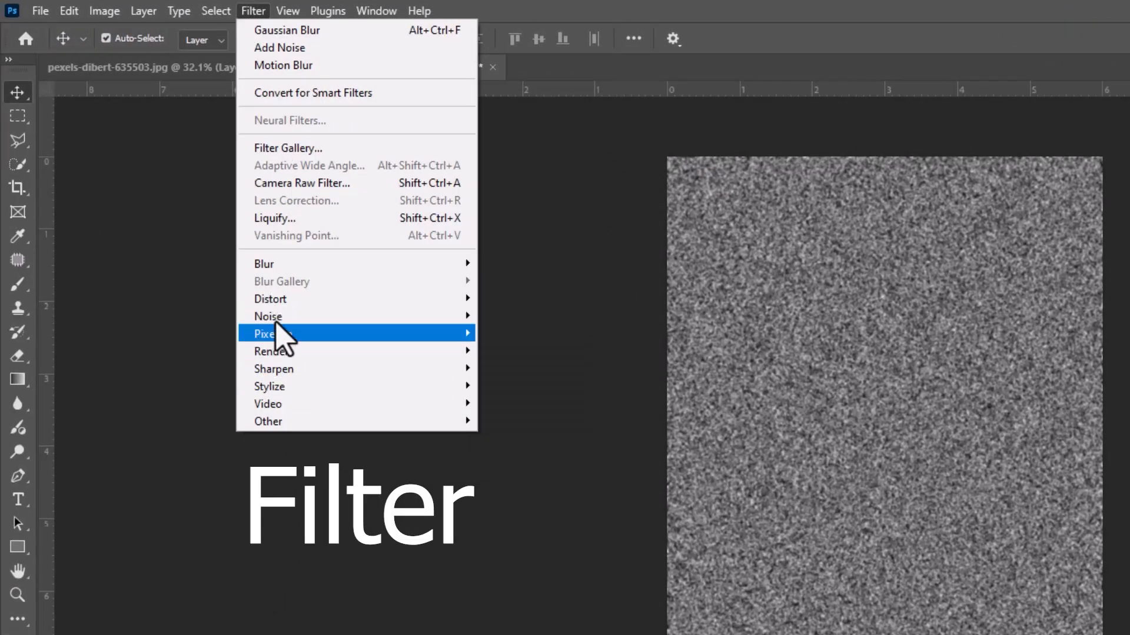
mouse_move(288, 386)
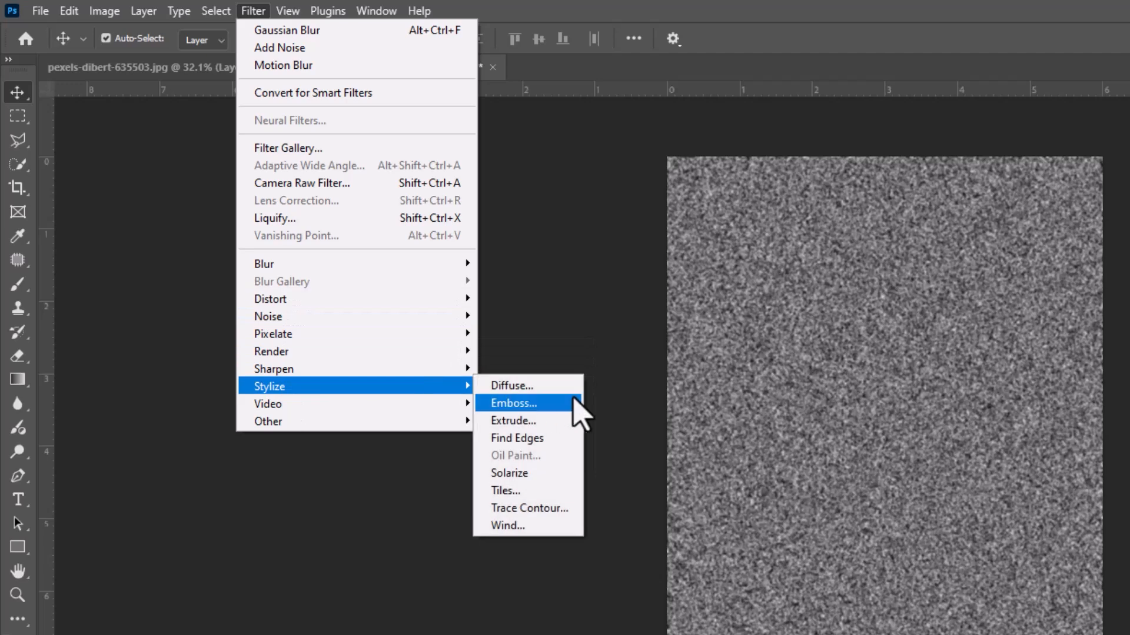
click(514, 403)
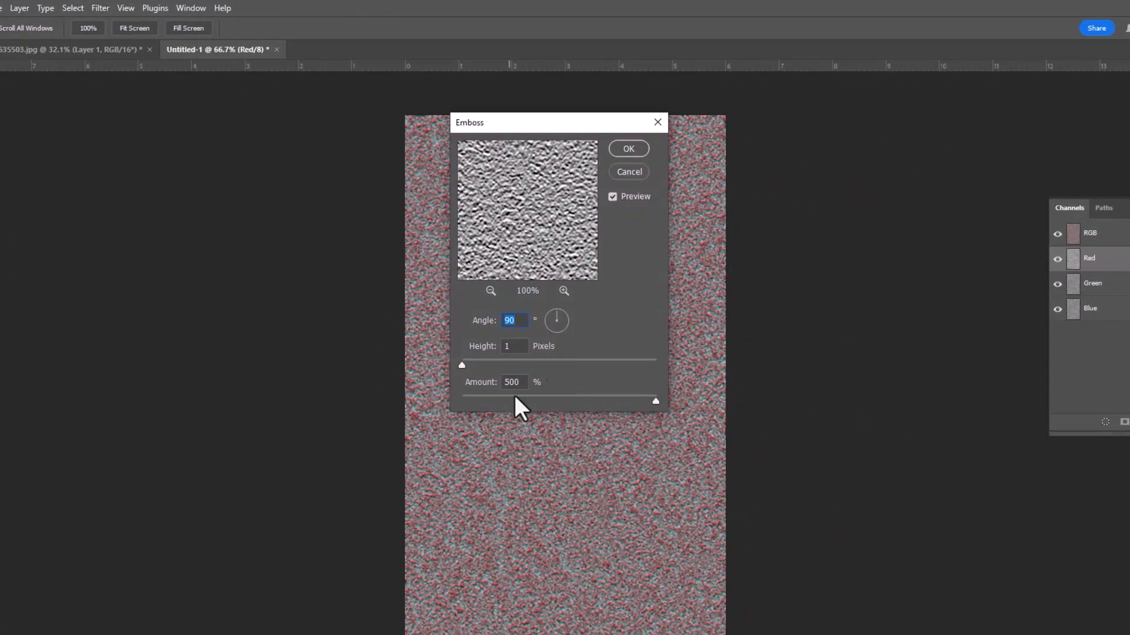
double_click(510, 321)
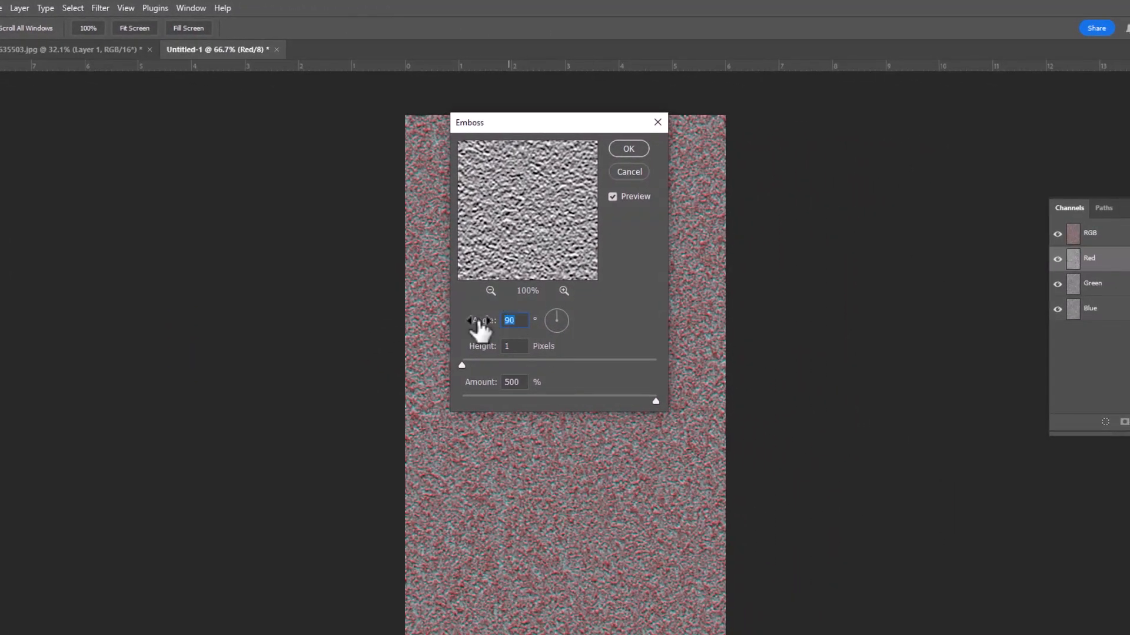
text(100)
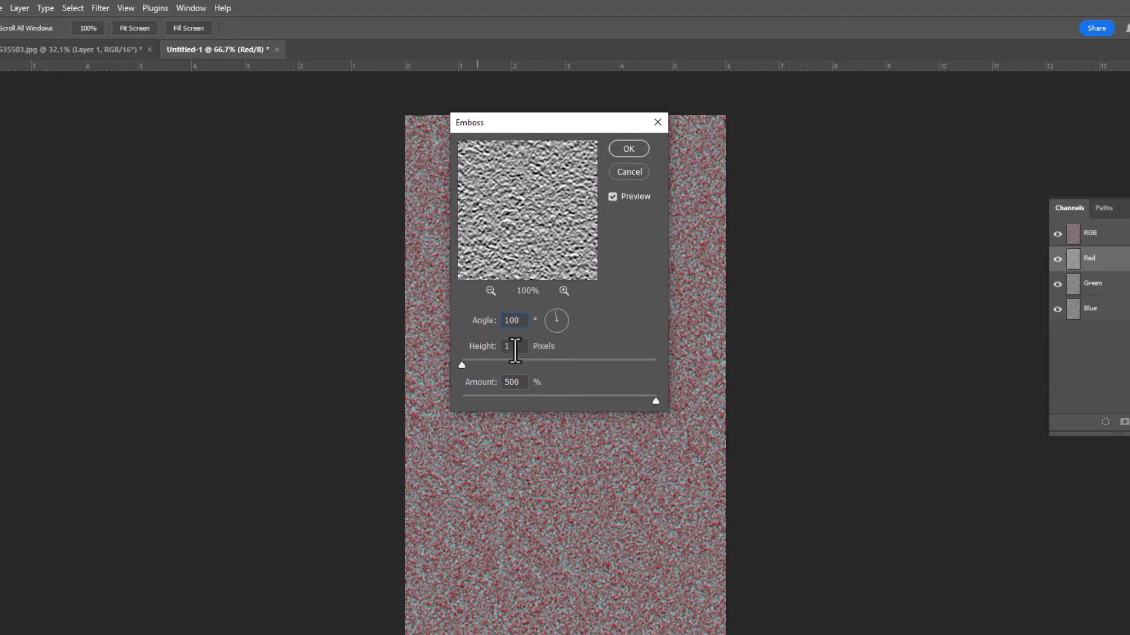
mouse_move(461, 366)
mouse_down()
mouse_move(559, 382)
mouse_move(449, 369)
mouse_up()
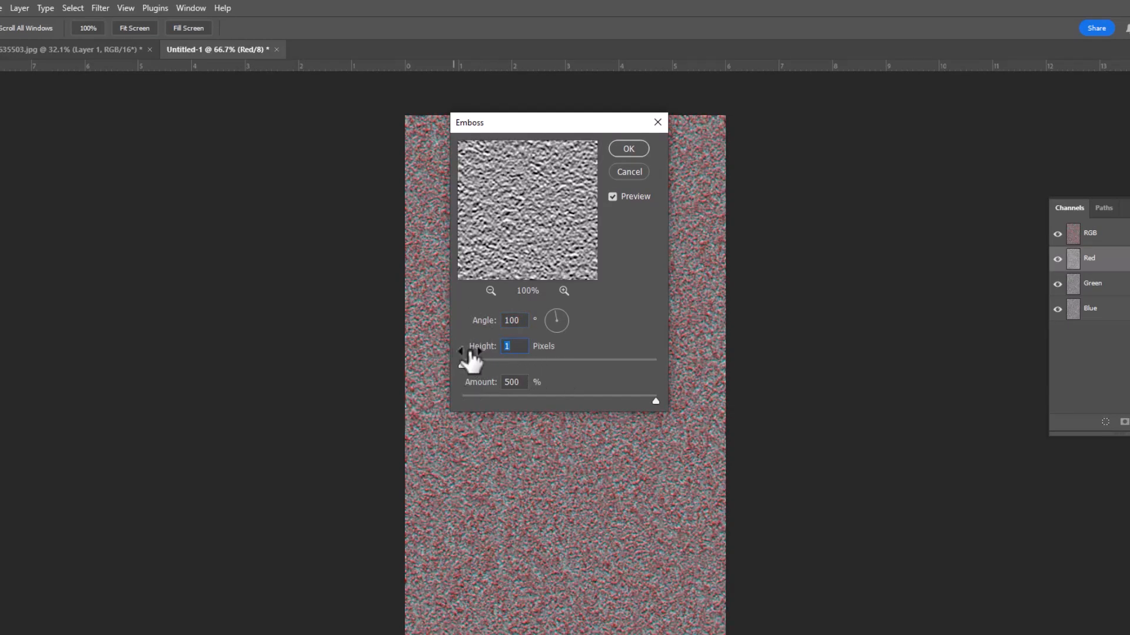
key(Tab)
click(637, 149)
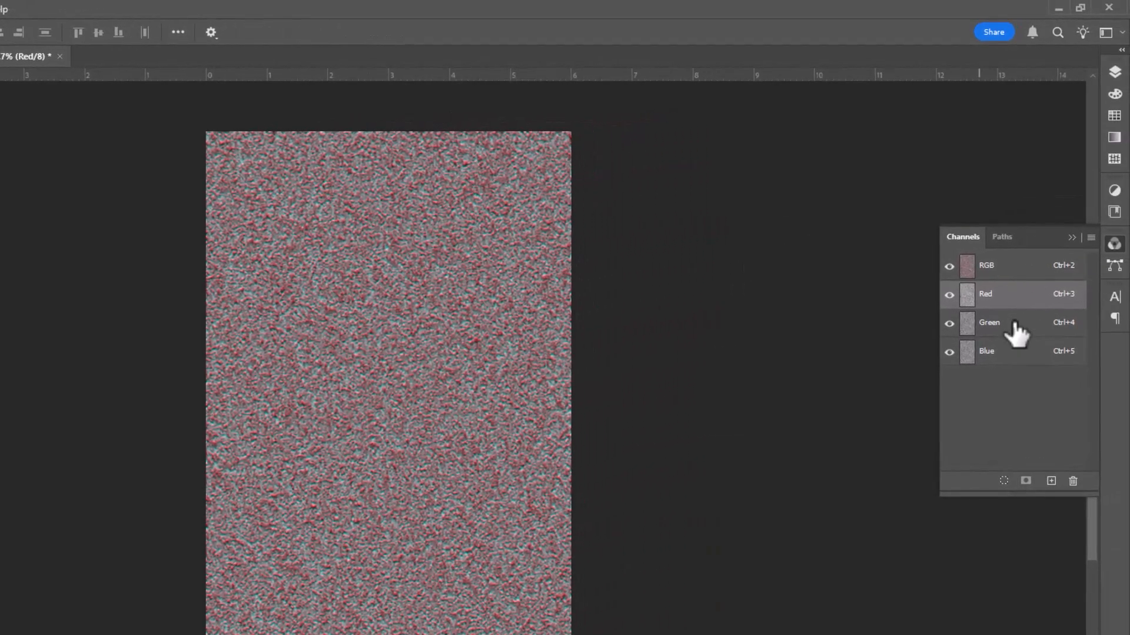
Step: Apply Emboss to the Green channel with an angle of 90°, a height of 1 pixel and an amount of 500%
click(1114, 286)
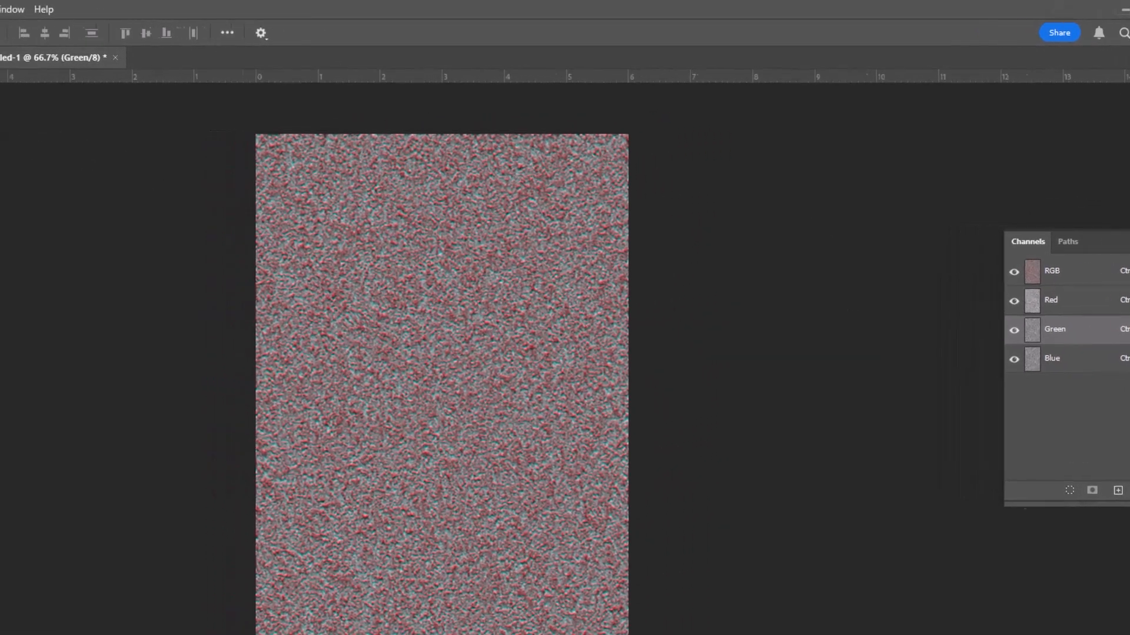
click(0, 10)
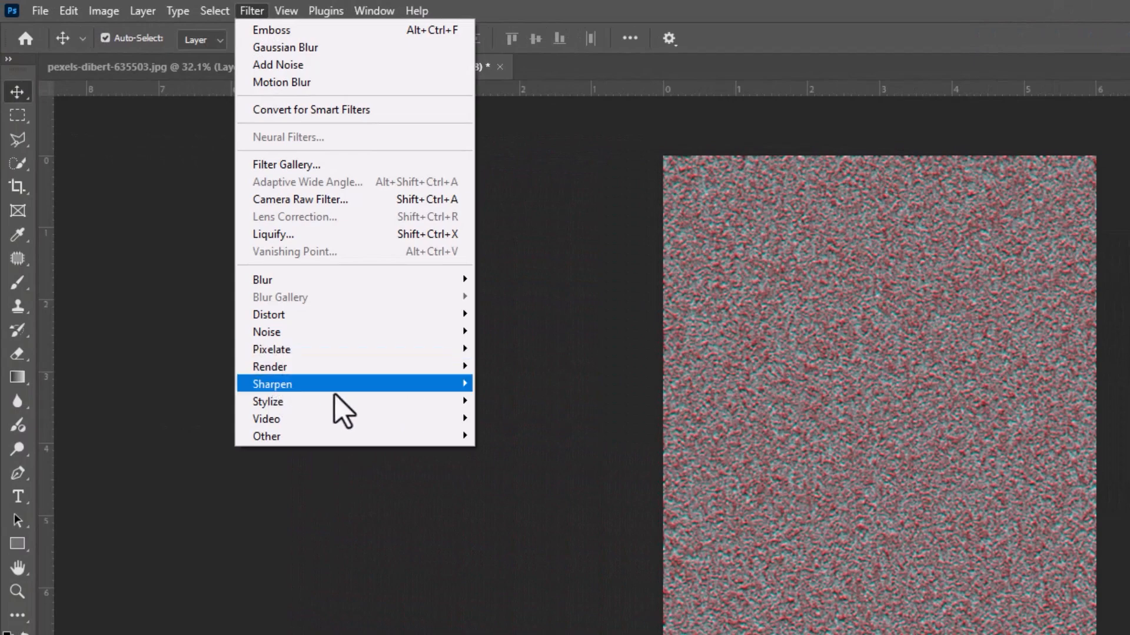
mouse_move(236, 401)
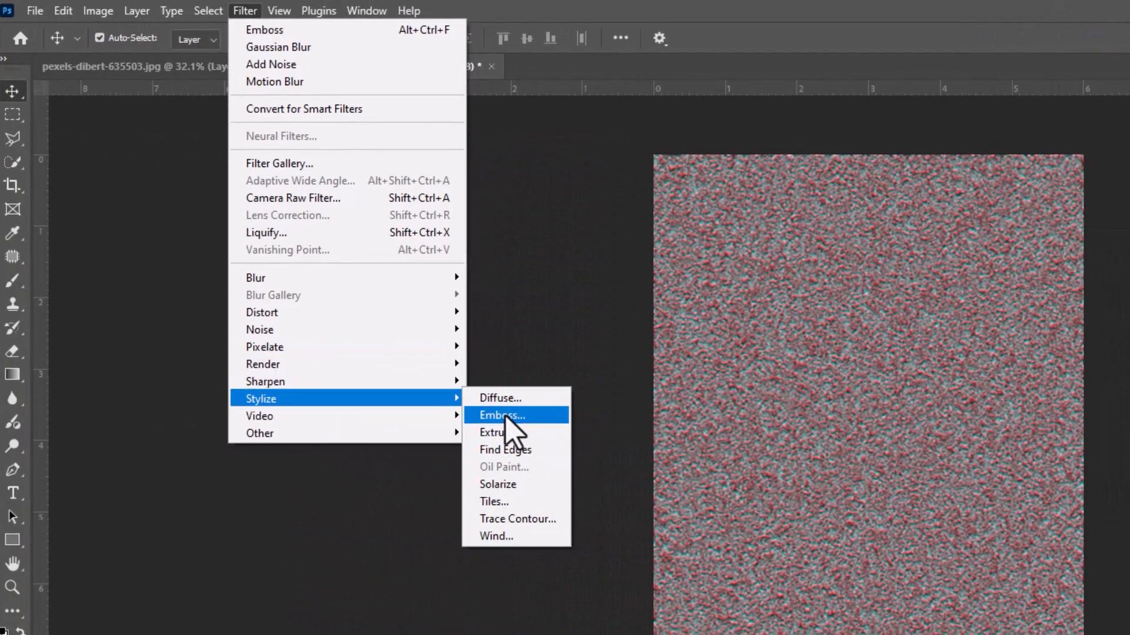
click(518, 419)
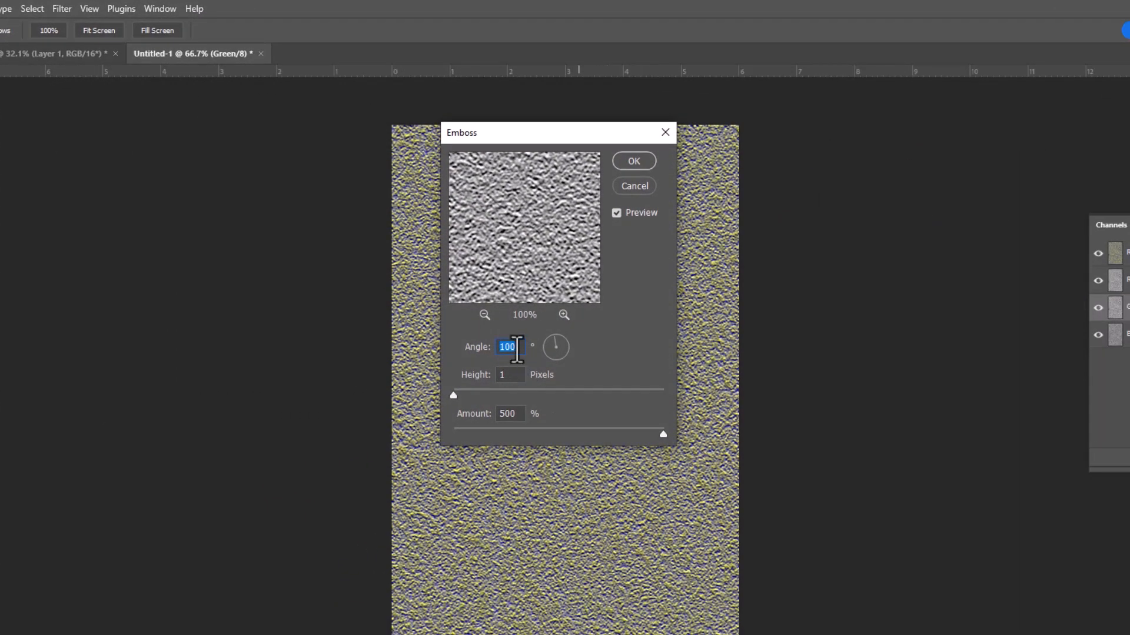
text(90)
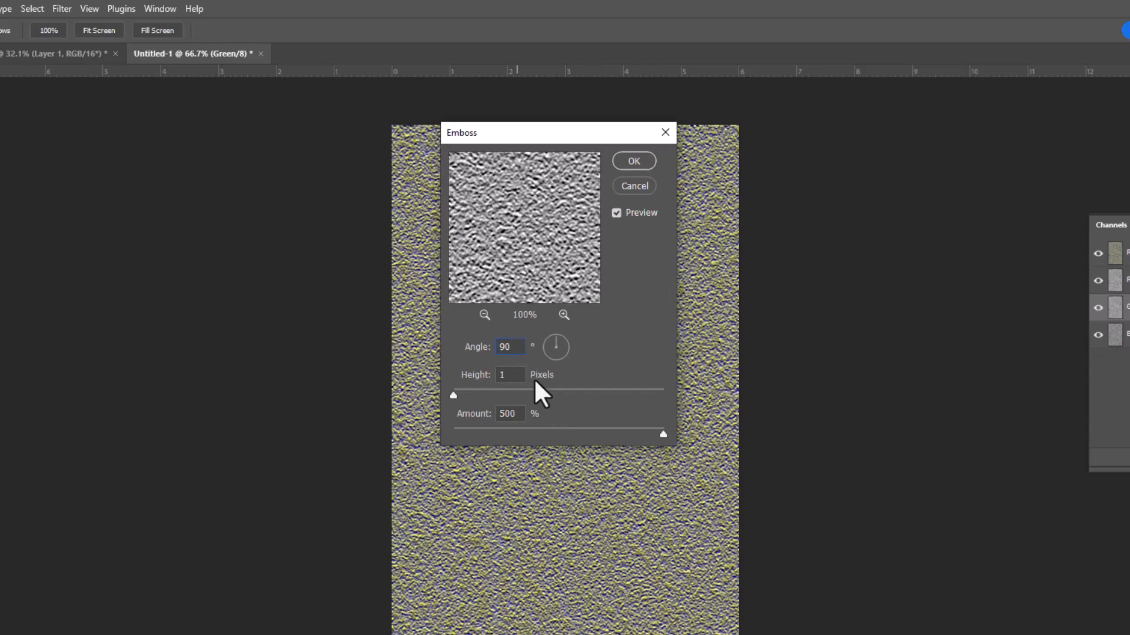
click(639, 164)
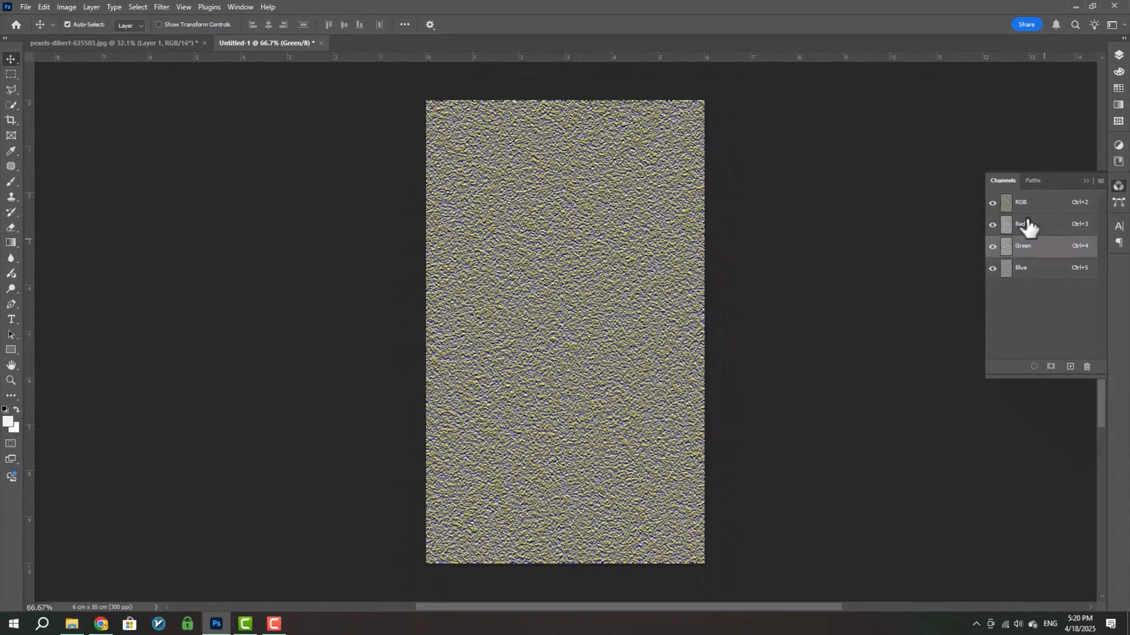
Step: Reactivate the RGB composite channel and switch from the channels back to the layers
click(998, 204)
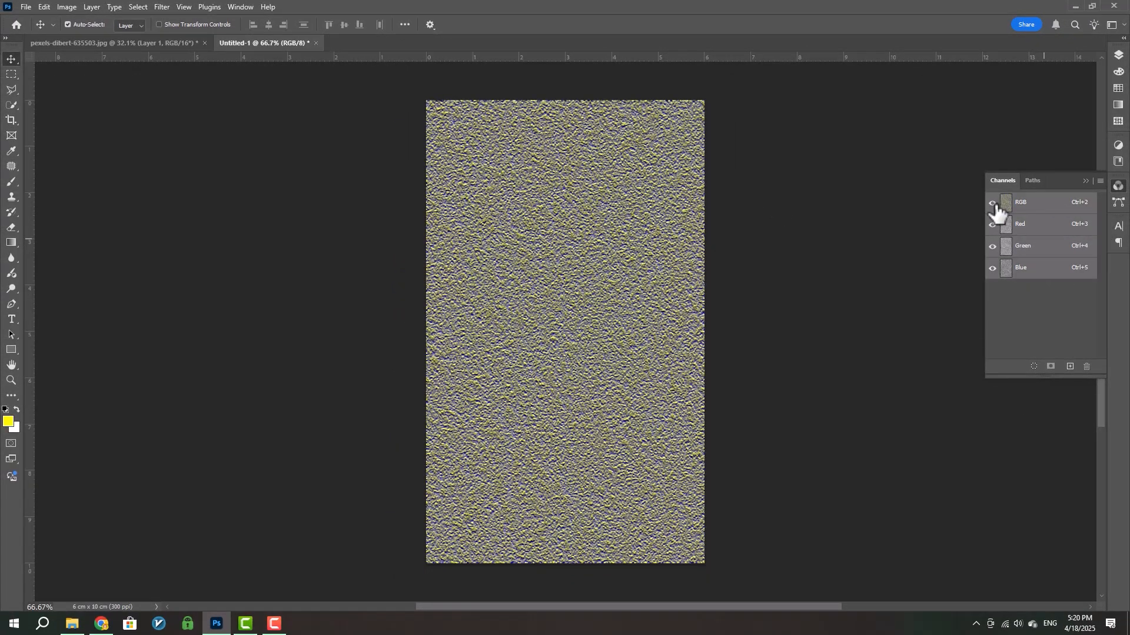
click(1085, 179)
click(1118, 55)
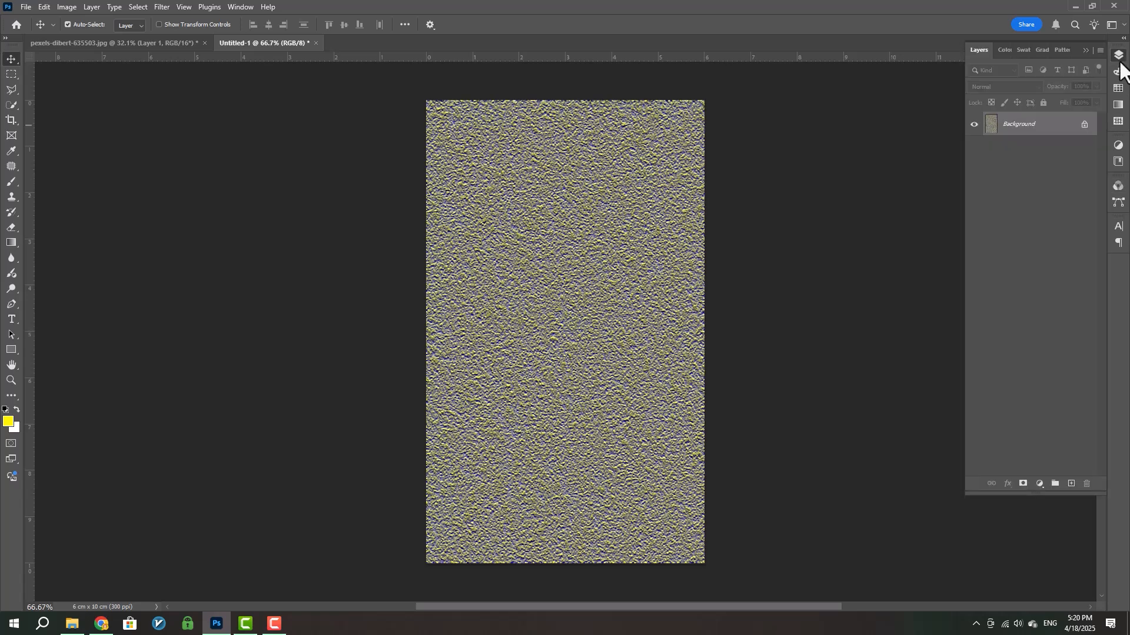
Step: Unlock the Background of the embossed texture document, turning it into a regular editable layer
key(ctrl+0)
click(45, 7)
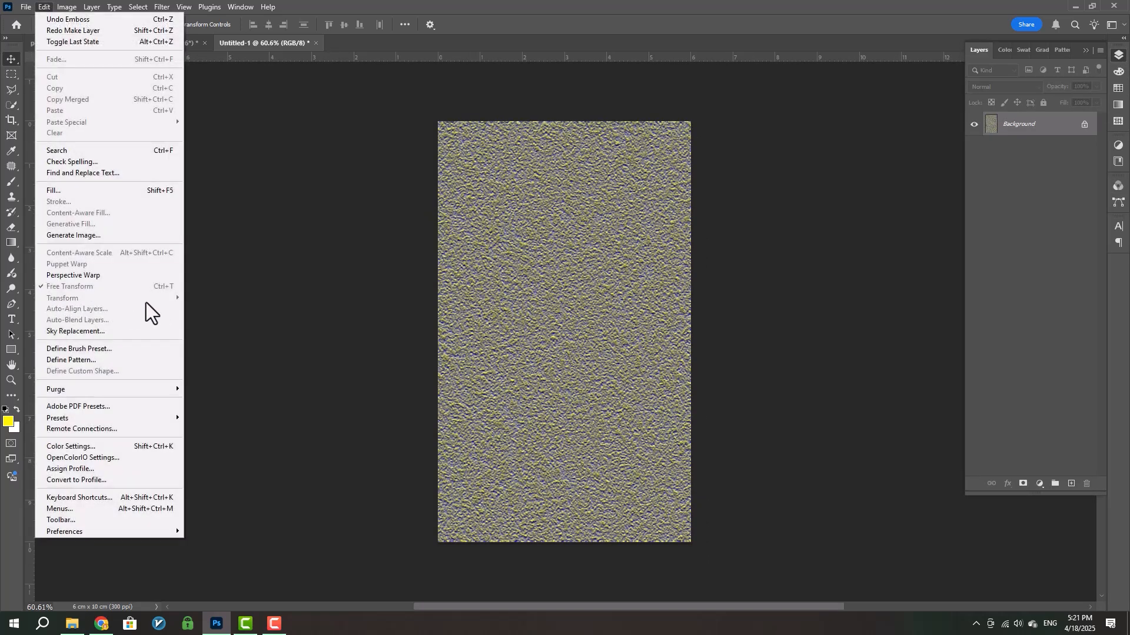
click(1064, 128)
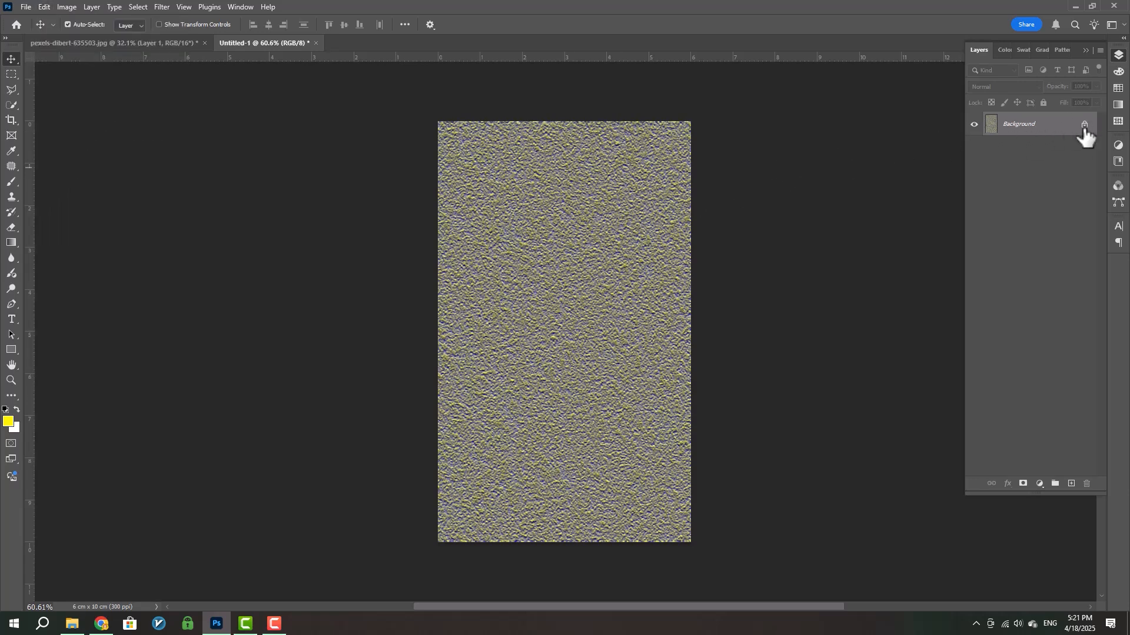
click(1085, 126)
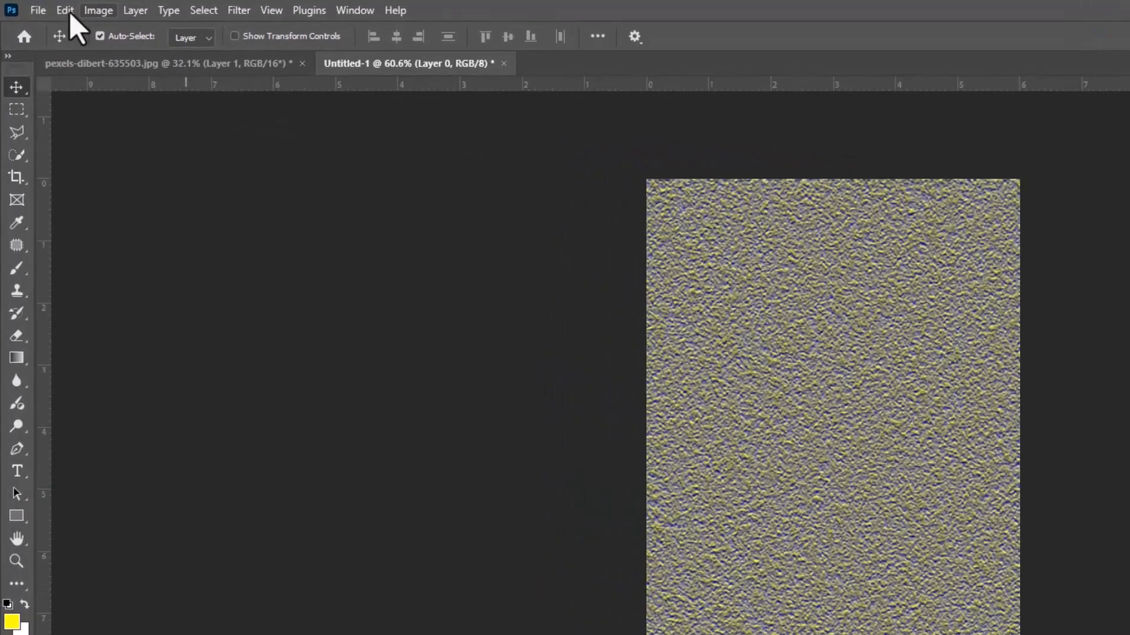
Step: Apply a Perspective transform to the texture layer, spreading its lower corners symmetrically far beyond the canvas while keeping the upper edge fixed
click(44, 7)
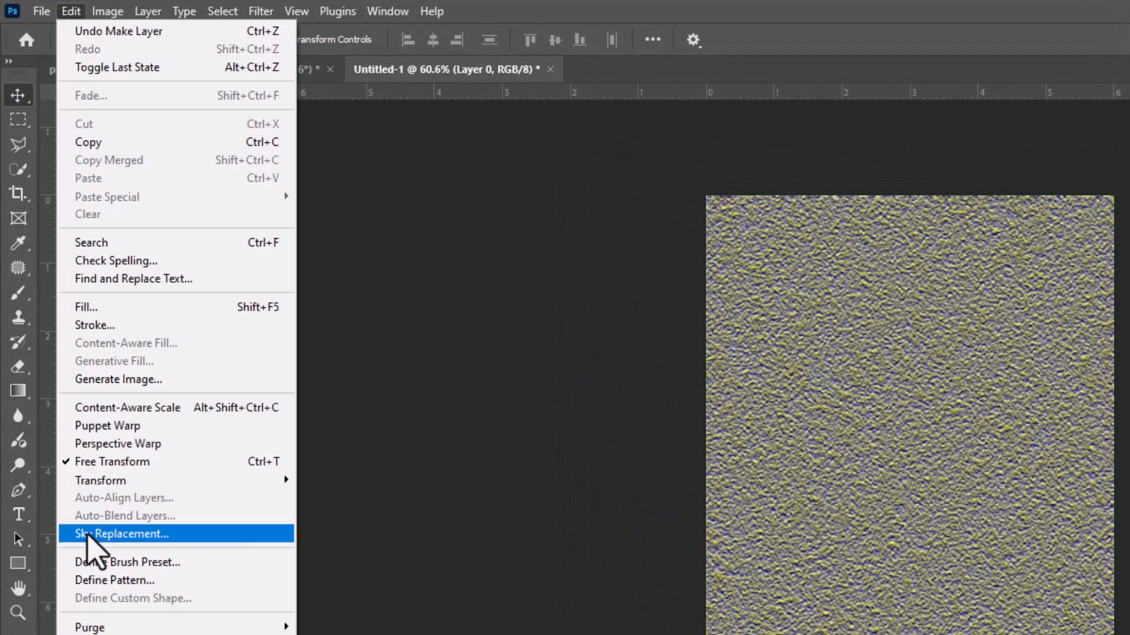
mouse_move(101, 481)
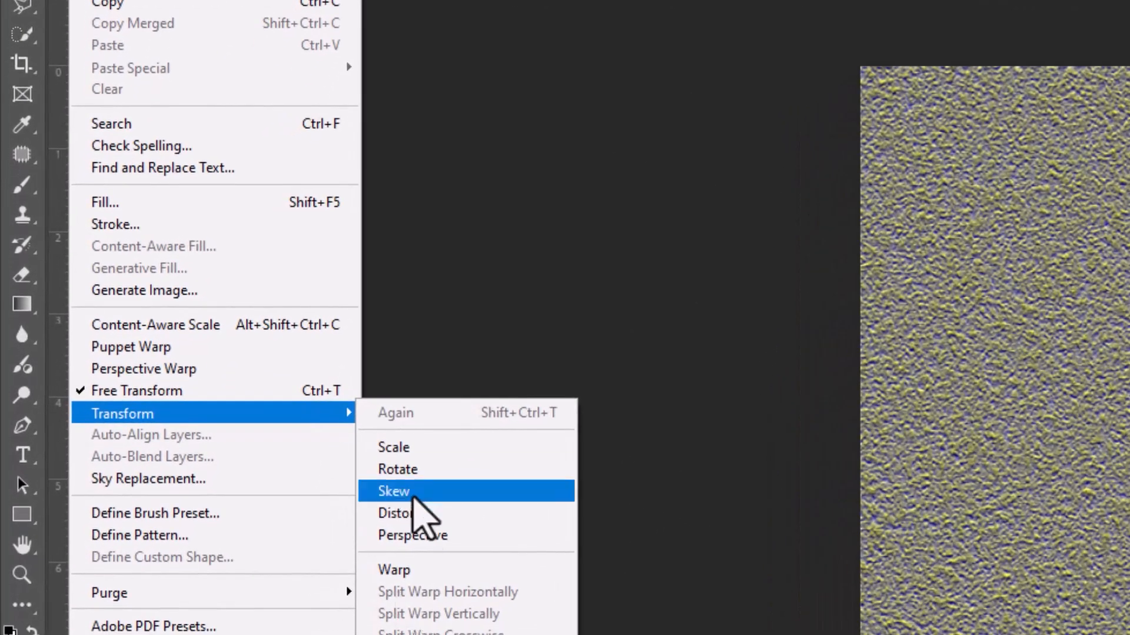
click(420, 535)
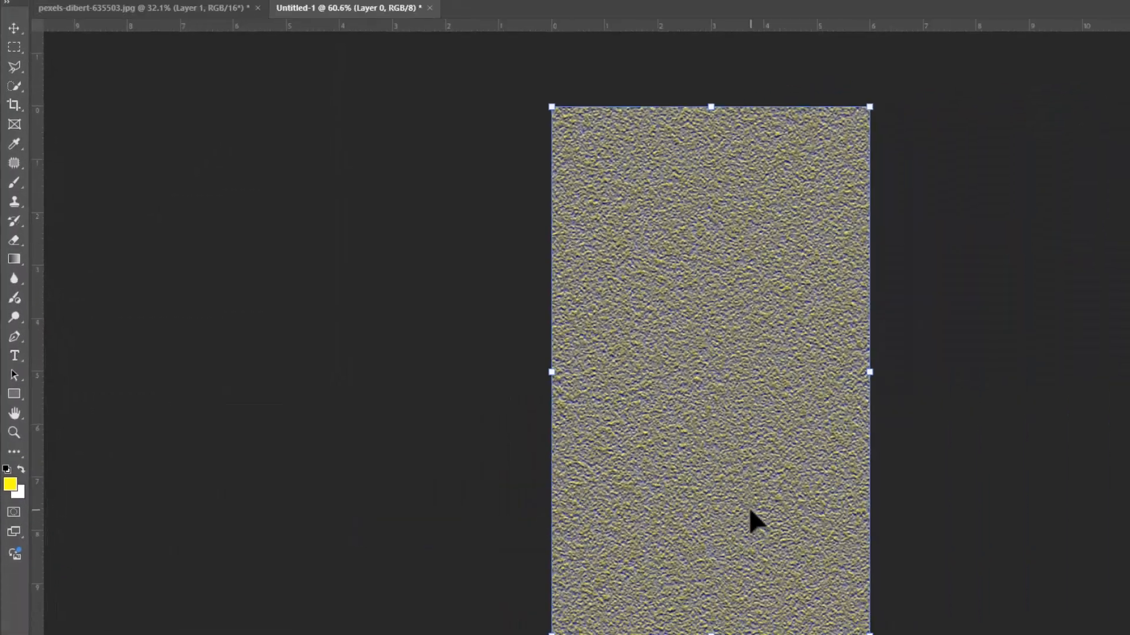
scroll(750, 507, down, 6)
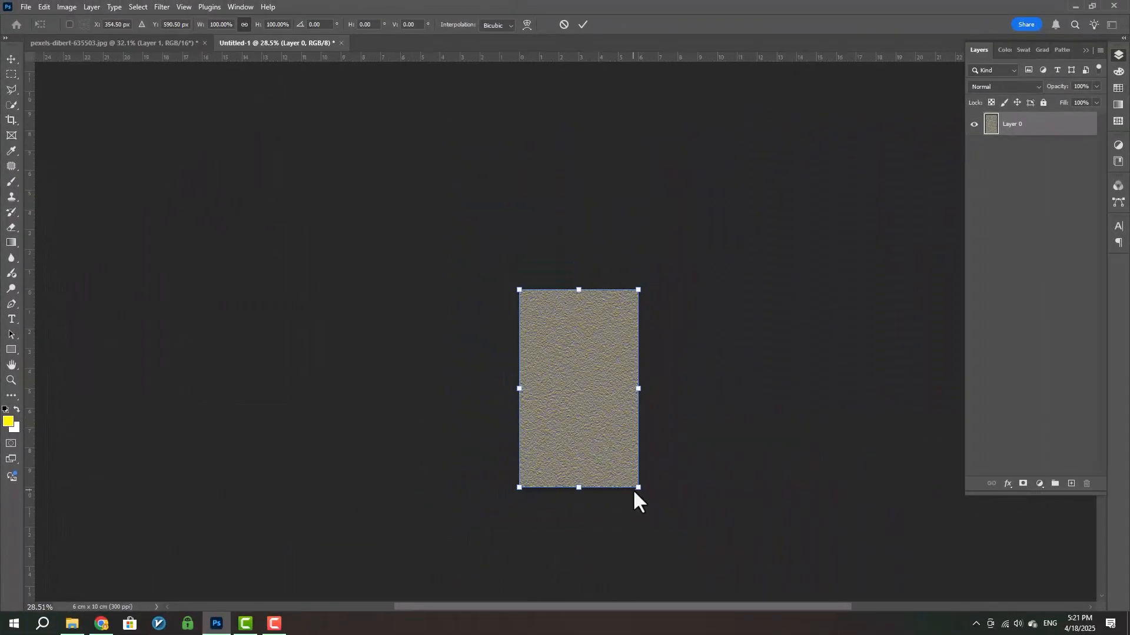
drag(637, 487, 958, 463)
scroll(655, 429, down, 5)
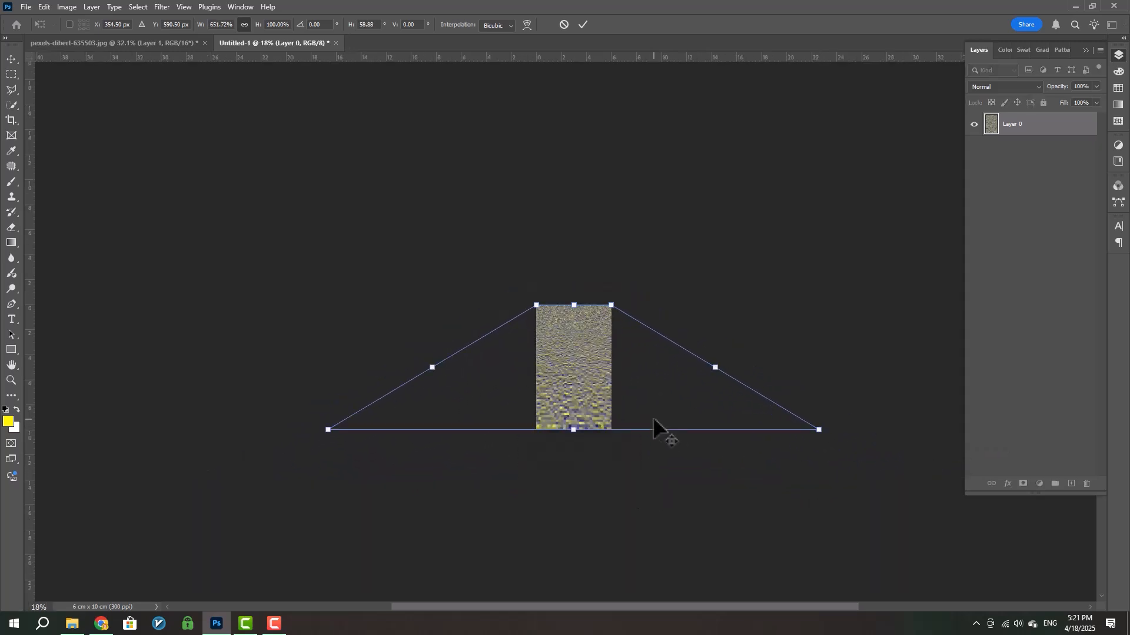
drag(740, 400, 949, 399)
key(Return)
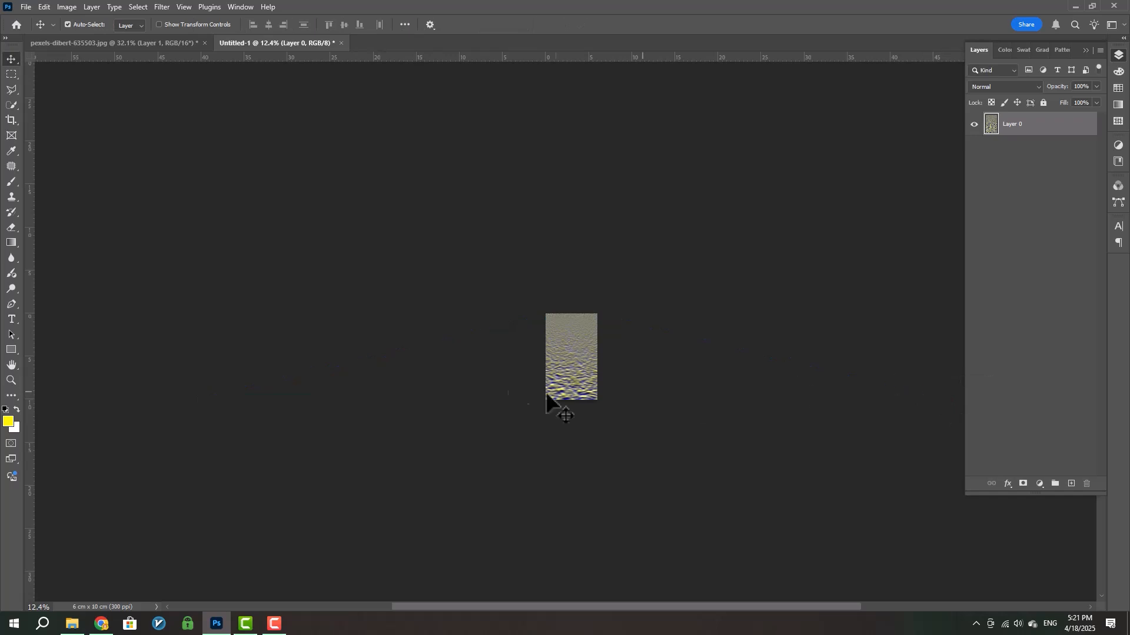
Step: Apply a second Perspective transform to the texture layer, spreading its lower corners outward to about 219% width to enlarge the foreground ripples
scroll(547, 399, up, 3)
scroll(612, 394, up, 2)
scroll(582, 389, down, 6)
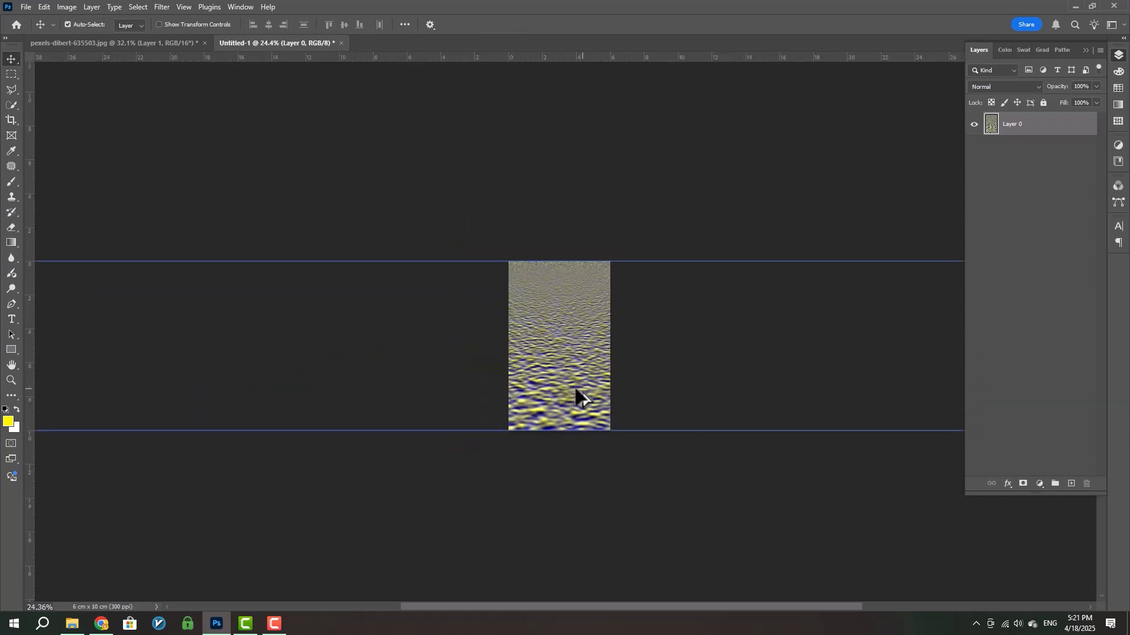
click(45, 7)
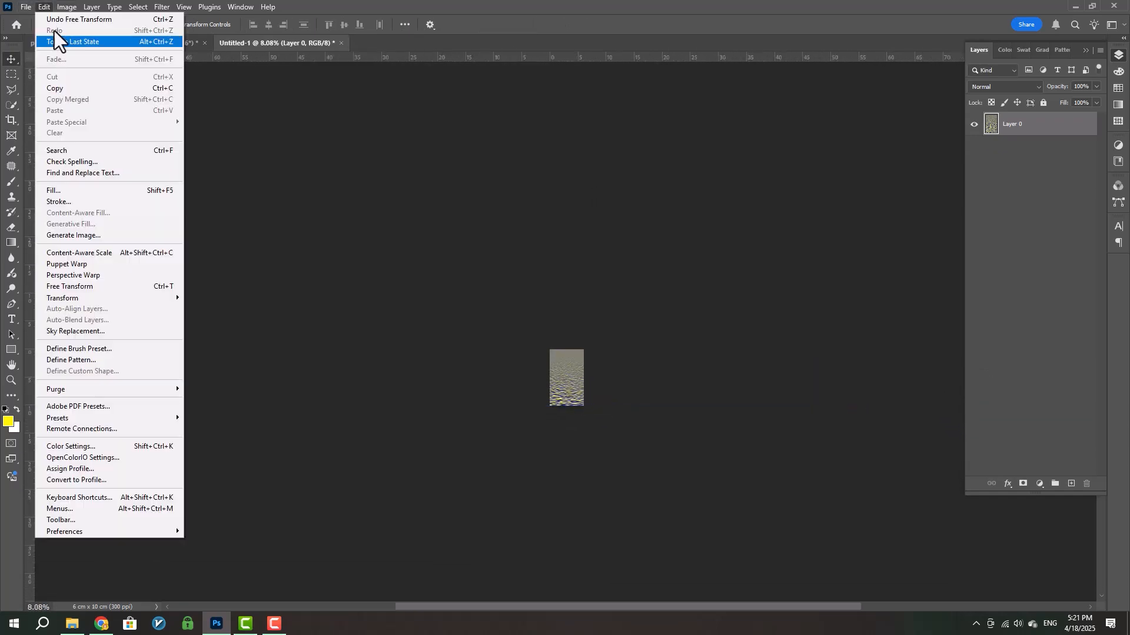
mouse_move(115, 298)
click(242, 359)
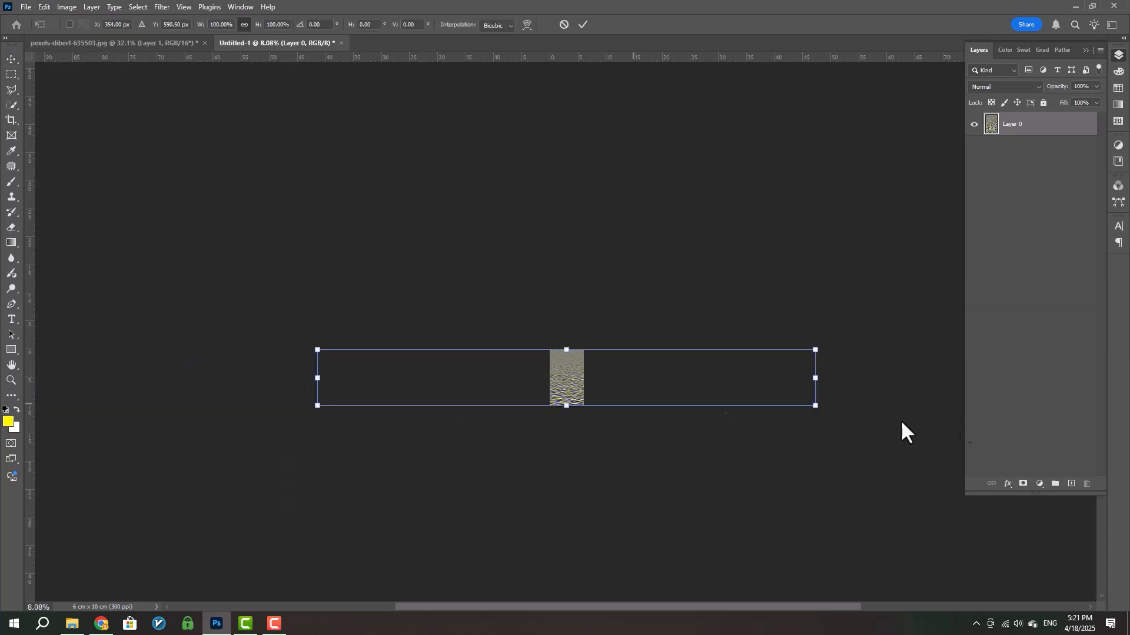
drag(823, 408, 960, 405)
scroll(680, 420, down, 2)
drag(835, 388, 941, 382)
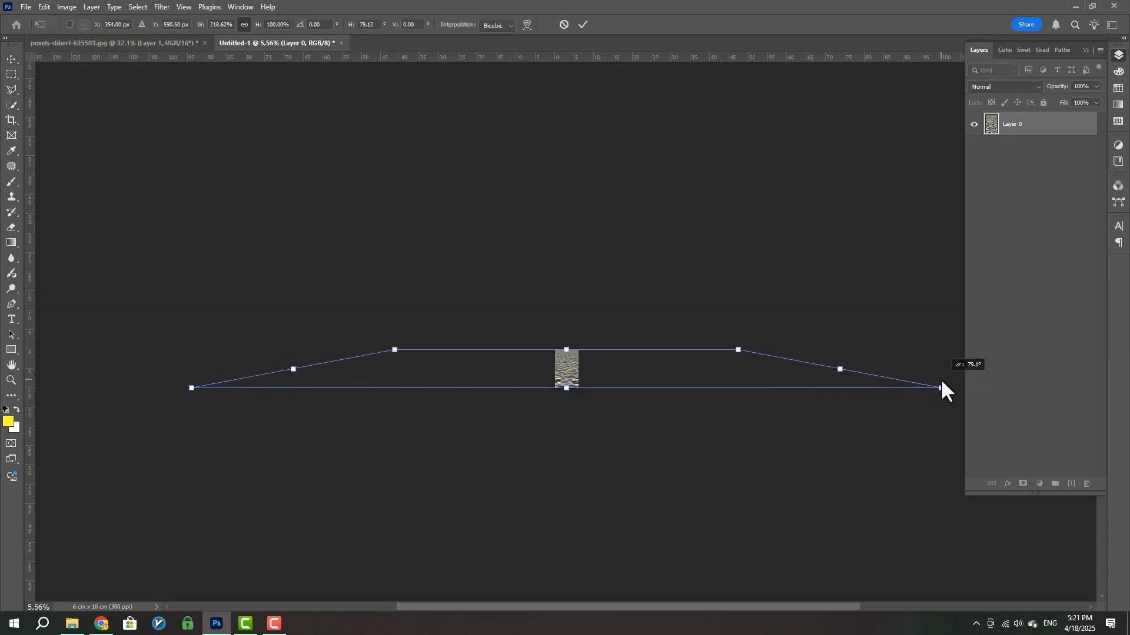
scroll(560, 380, up, 2)
key(alt+space)
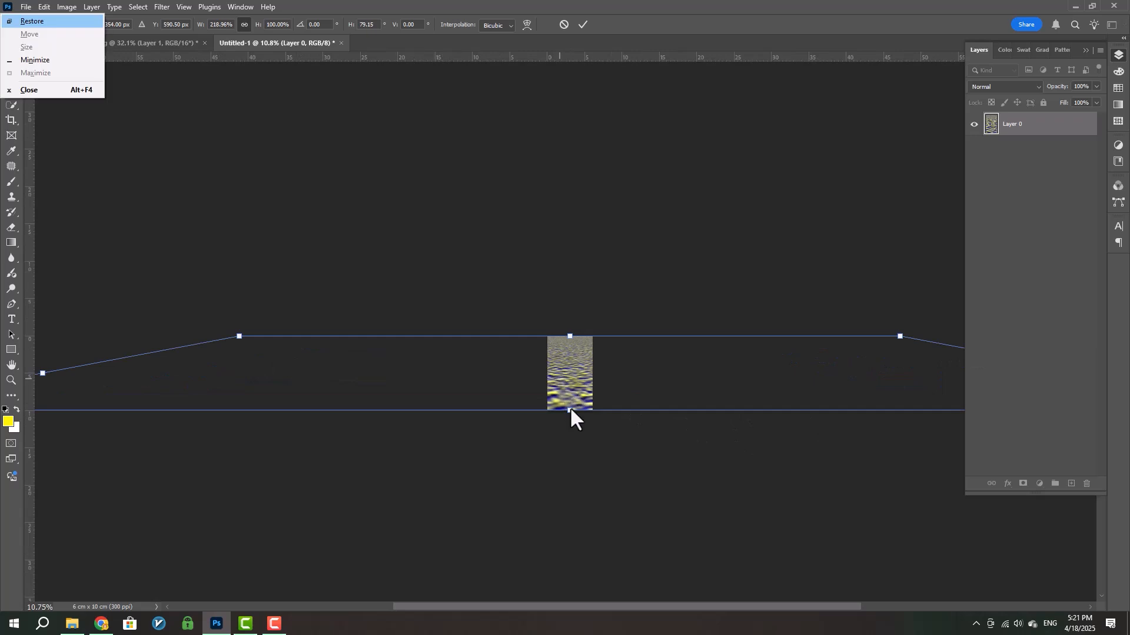
double_click(570, 366)
scroll(573, 391, up, 2)
scroll(574, 400, up, 2)
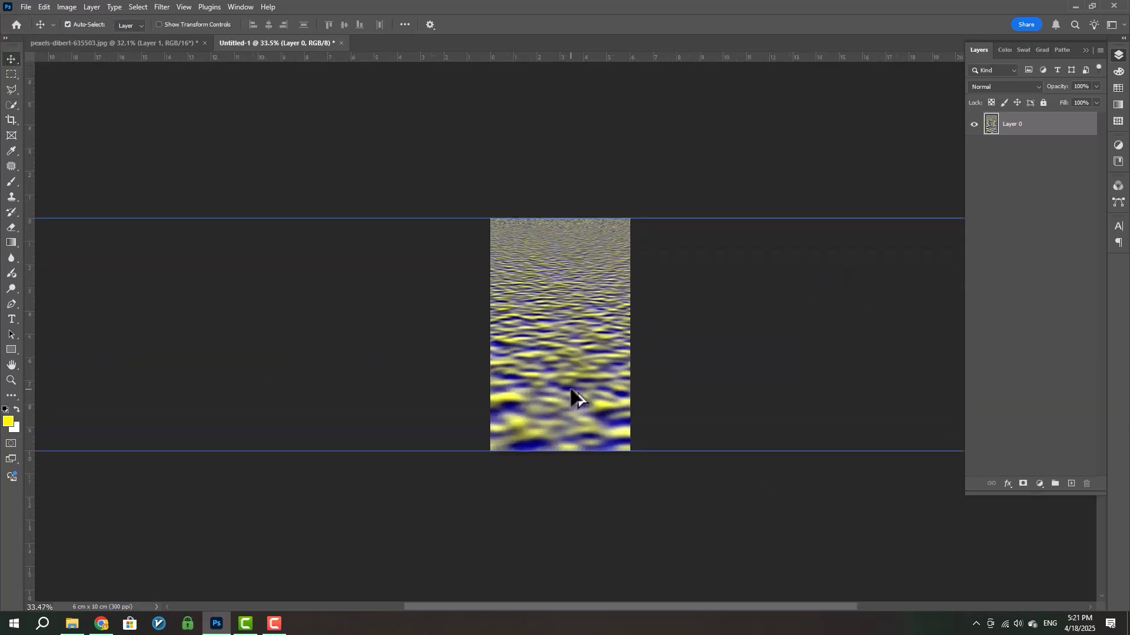
Step: Flatten the ripple texture document into a single Background layer
right_click(1052, 126)
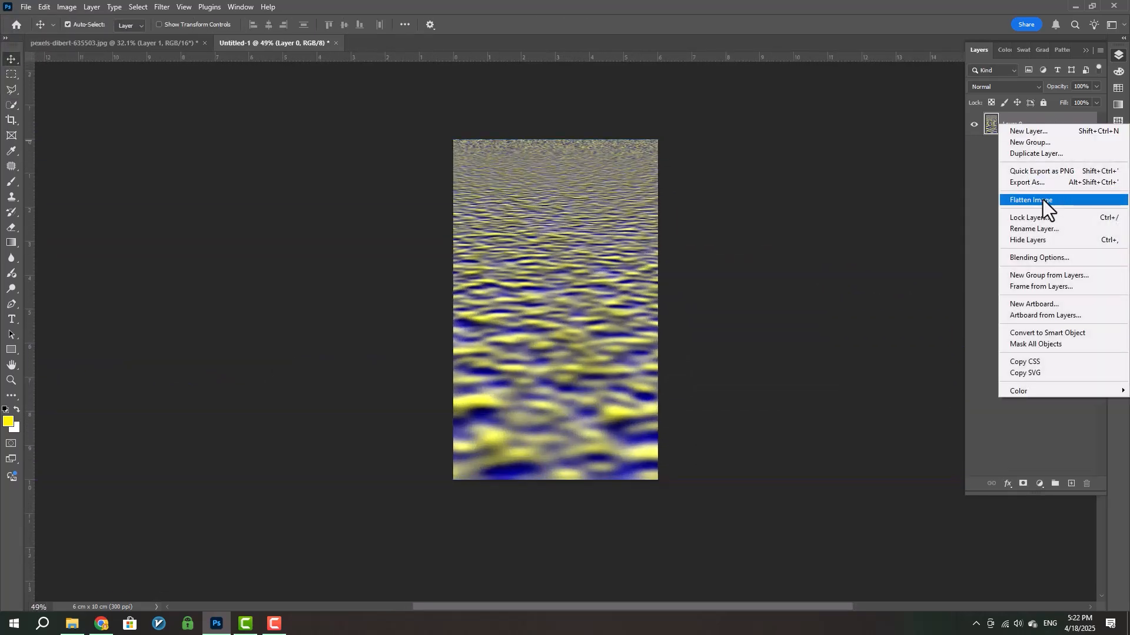
right_click(1047, 114)
click(1033, 193)
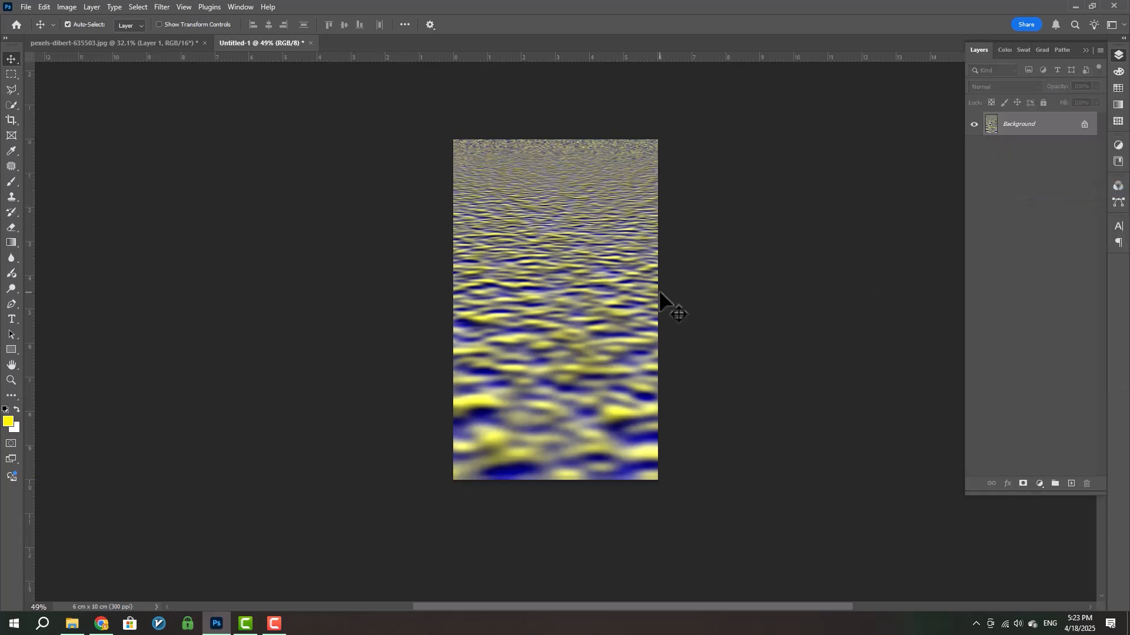
Step: Save the ripple texture as a Photoshop file named shadow in New folder (3) on drive E
click(24, 9)
click(59, 148)
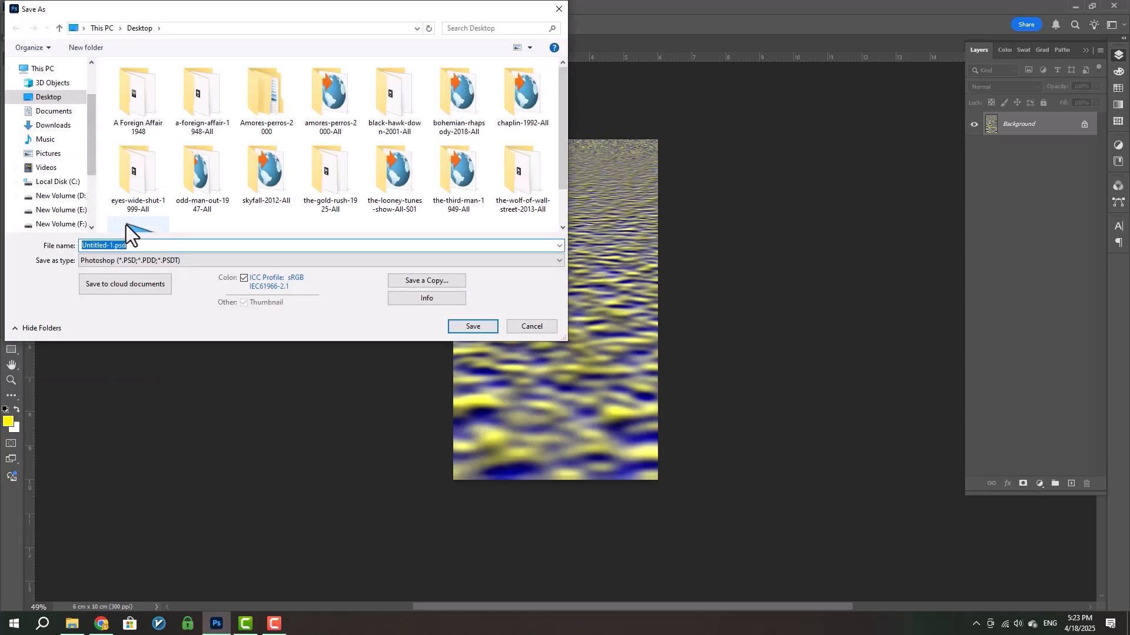
click(70, 210)
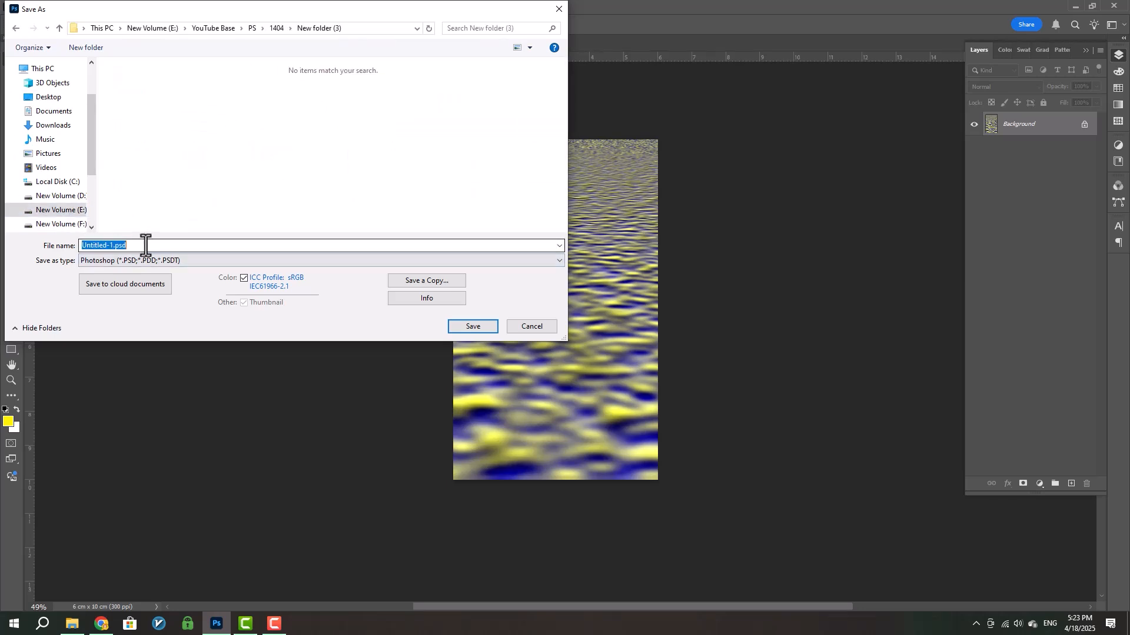
text(shadow)
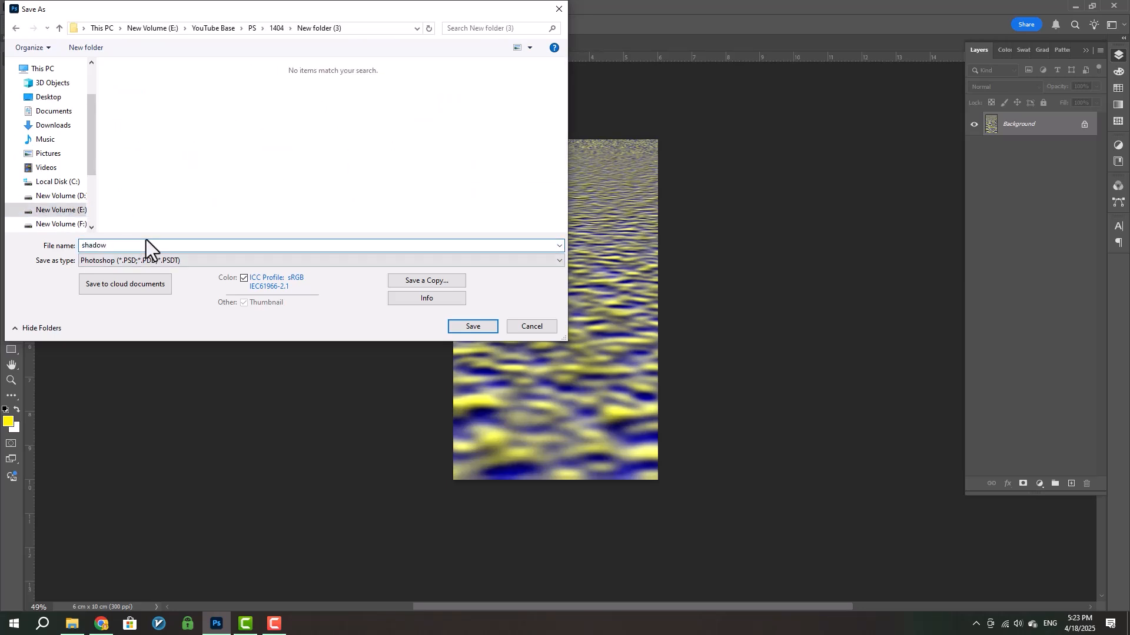
click(128, 263)
click(97, 269)
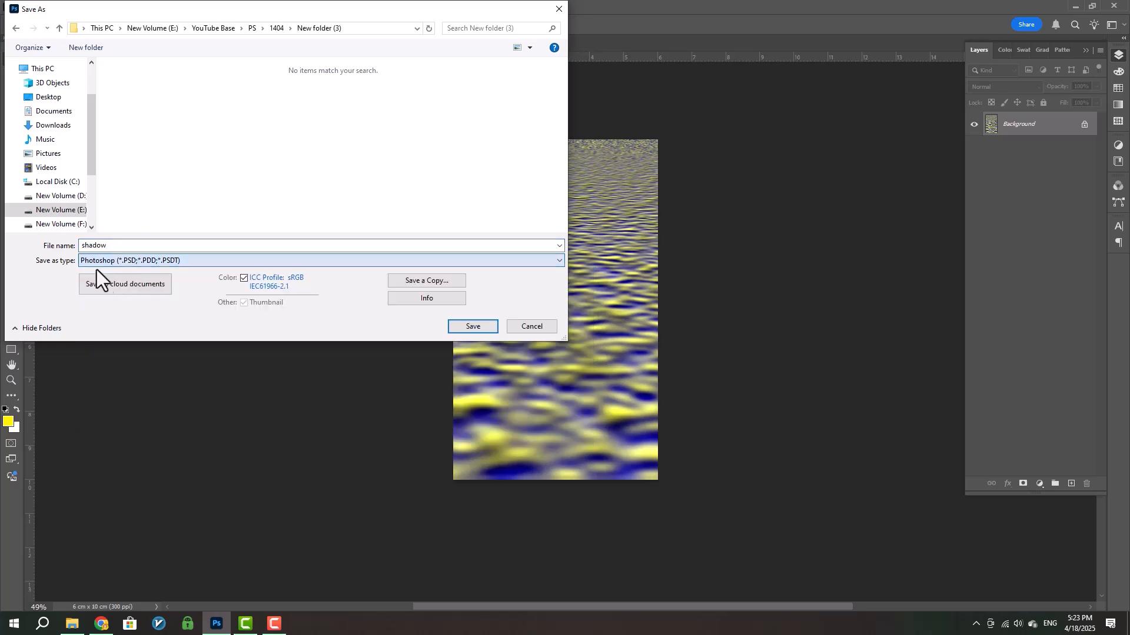
click(474, 326)
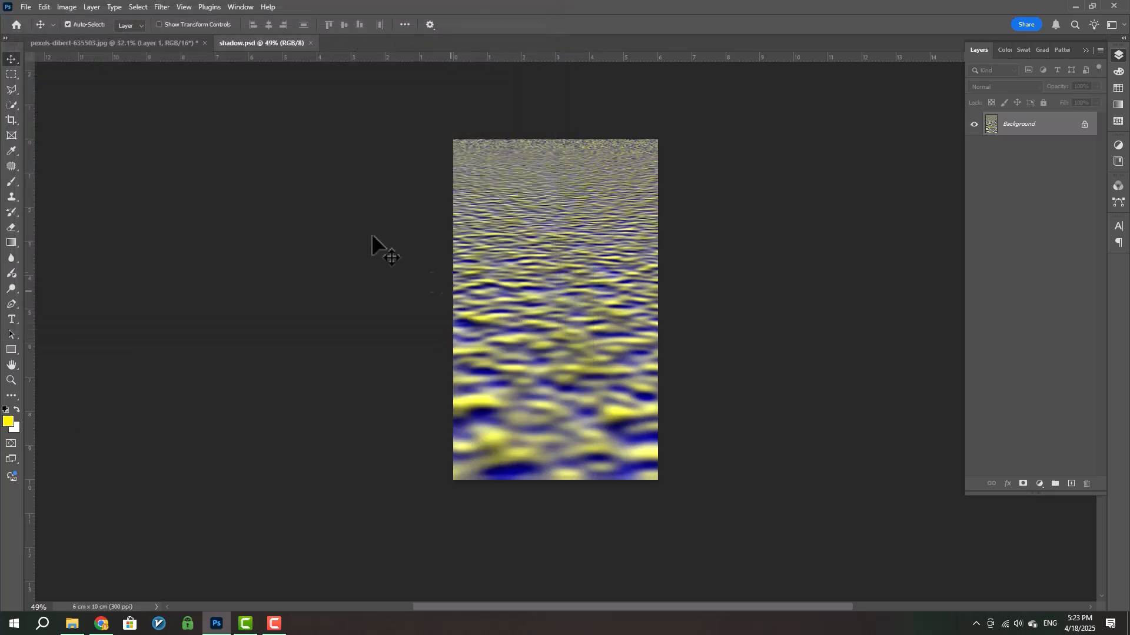
Step: Switch to the eagle photo document and toggle the visibility of the reflection on Layer 1 off and on
click(156, 45)
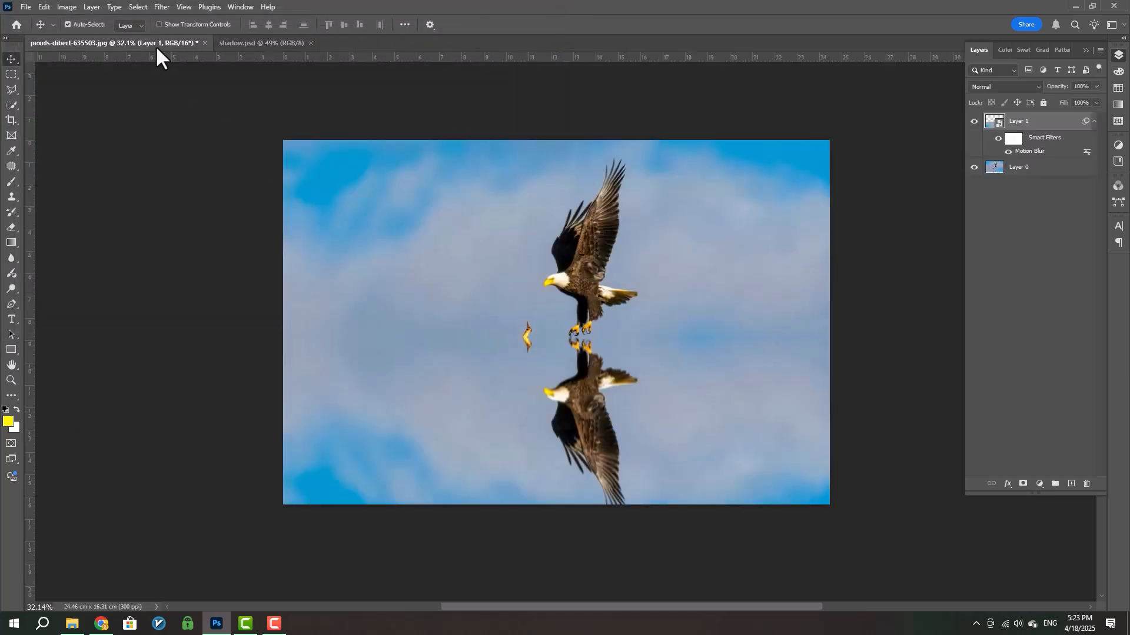
click(974, 122)
click(974, 121)
Step: Try the Displace filter on the reflection layer with a horizontal scale of 40, using shadow.psd as the displacement map
click(162, 6)
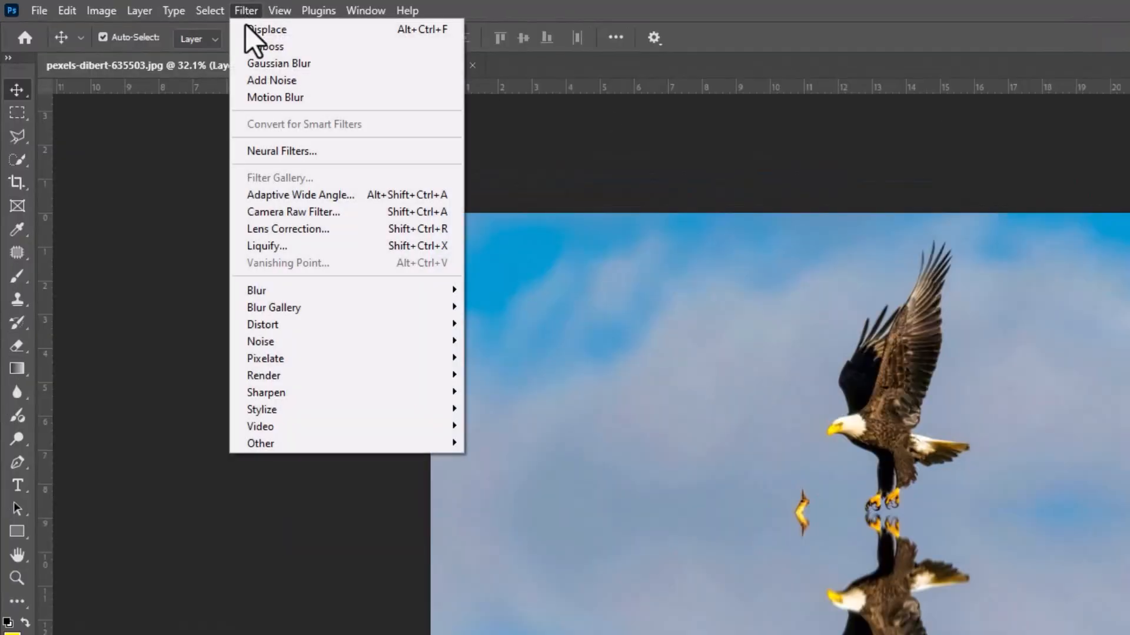
mouse_move(297, 325)
click(489, 324)
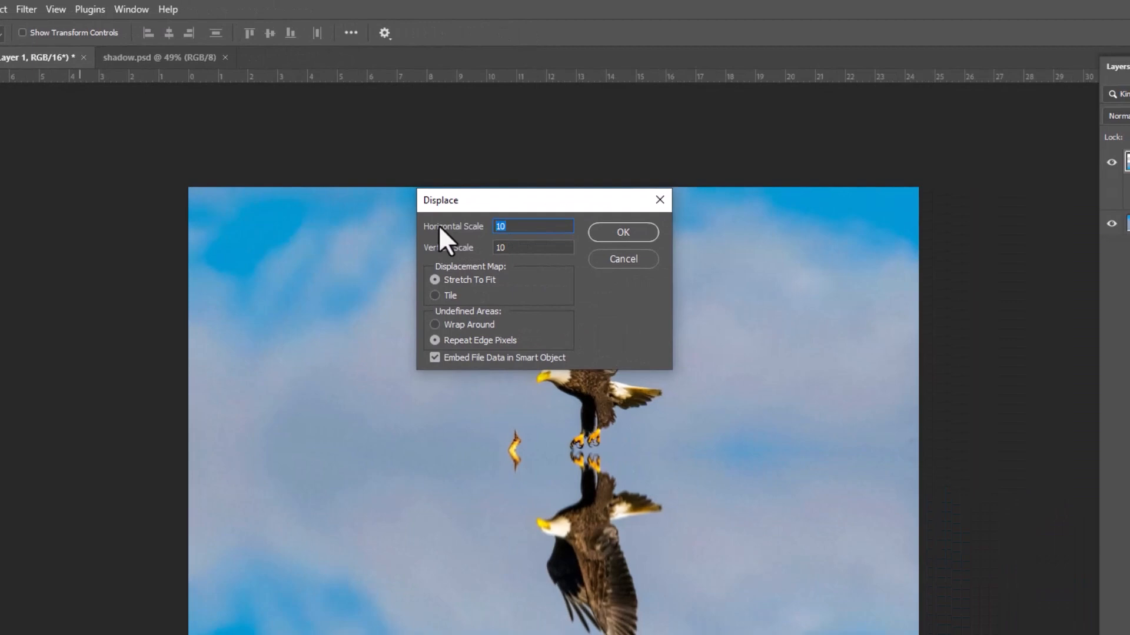
text(40)
click(618, 234)
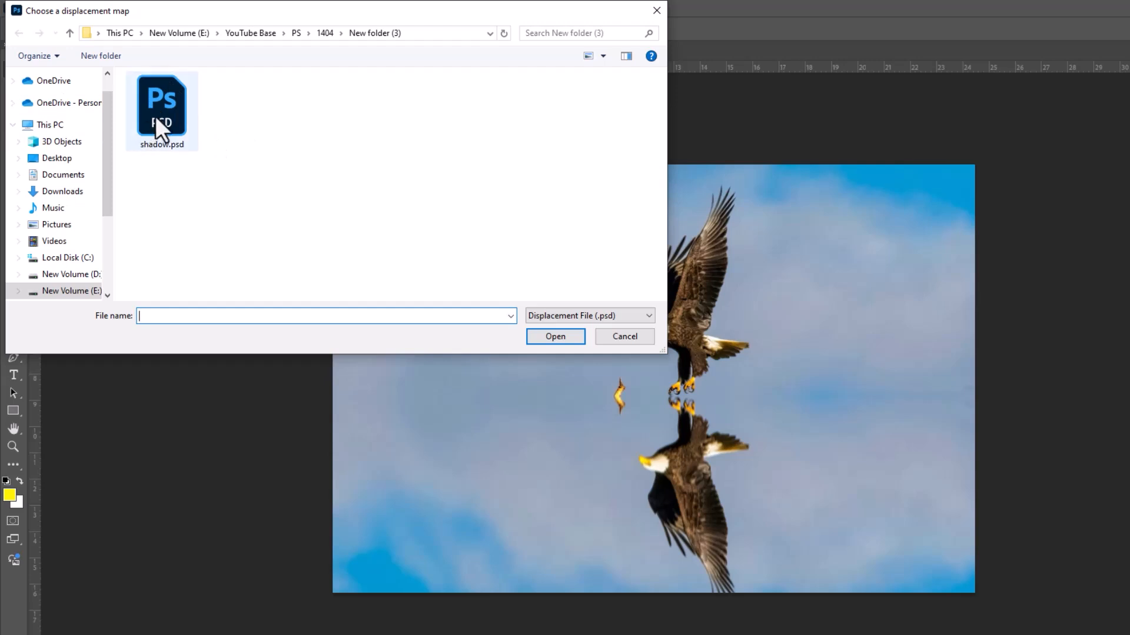
click(171, 106)
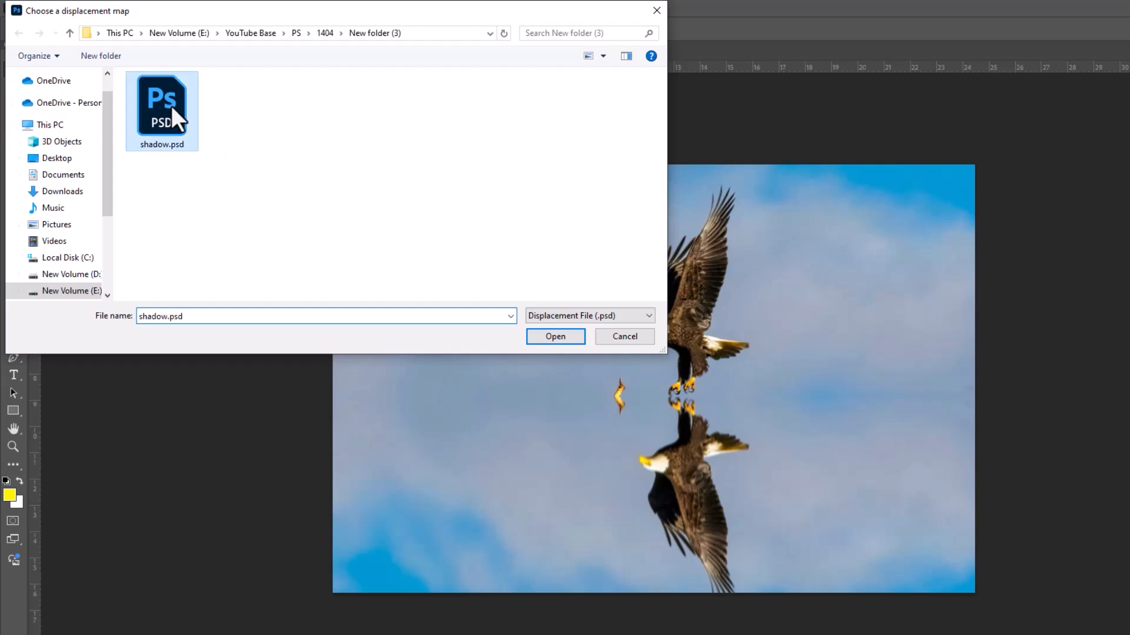
click(544, 338)
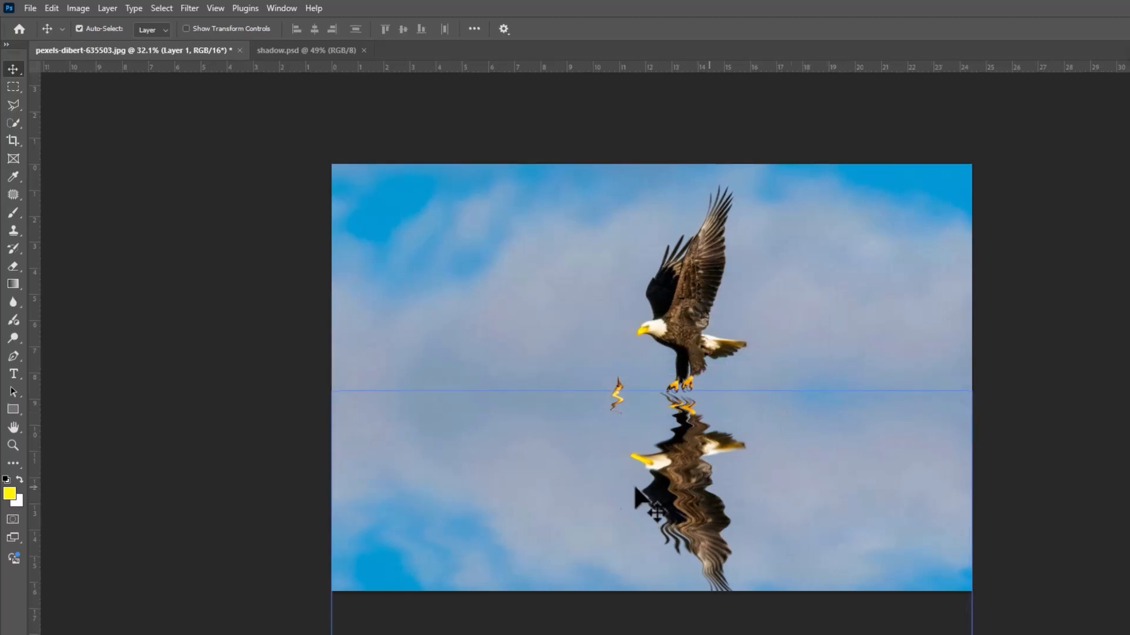
Step: Inspect the rippled reflection up close and undo the Displace filter
scroll(591, 476, up, 5)
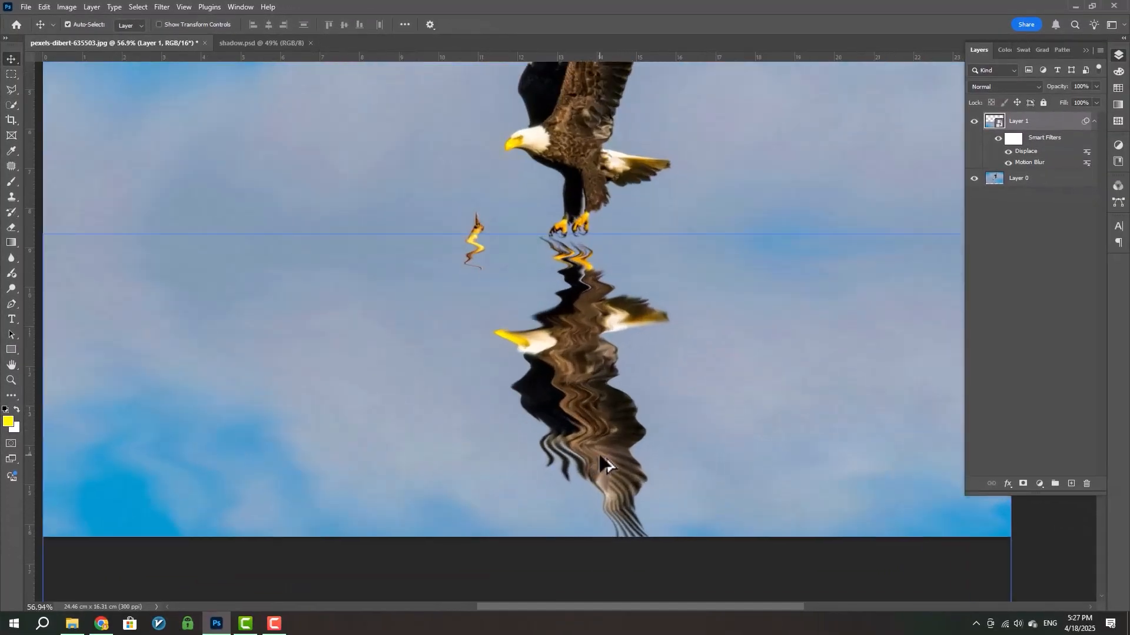
scroll(599, 453, down, 5)
key(ctrl)
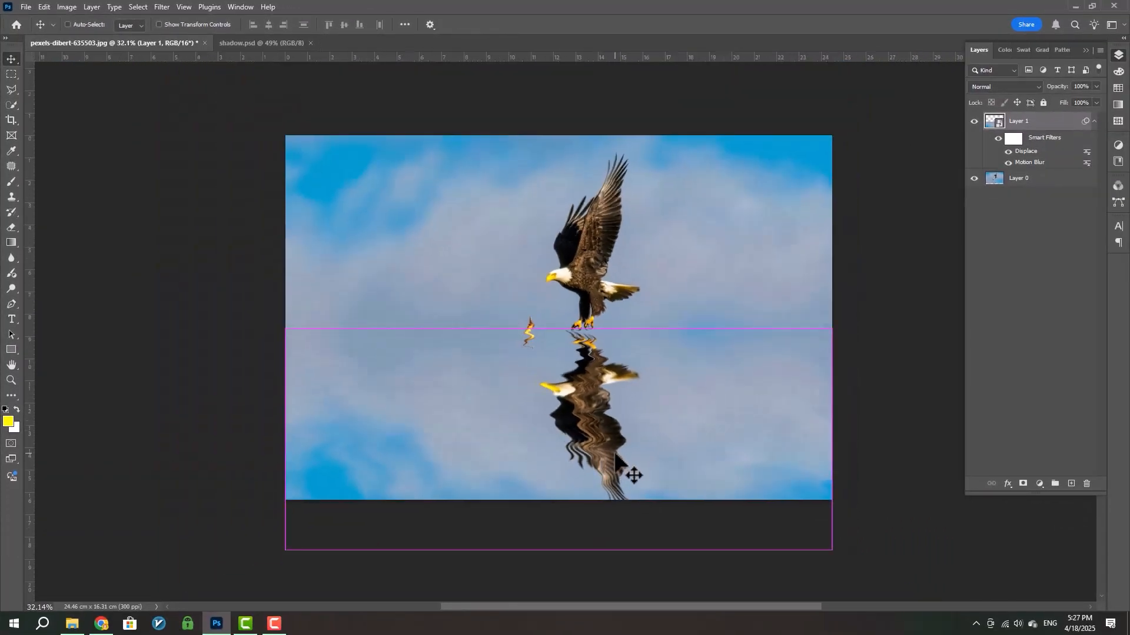
key(ctrl+z)
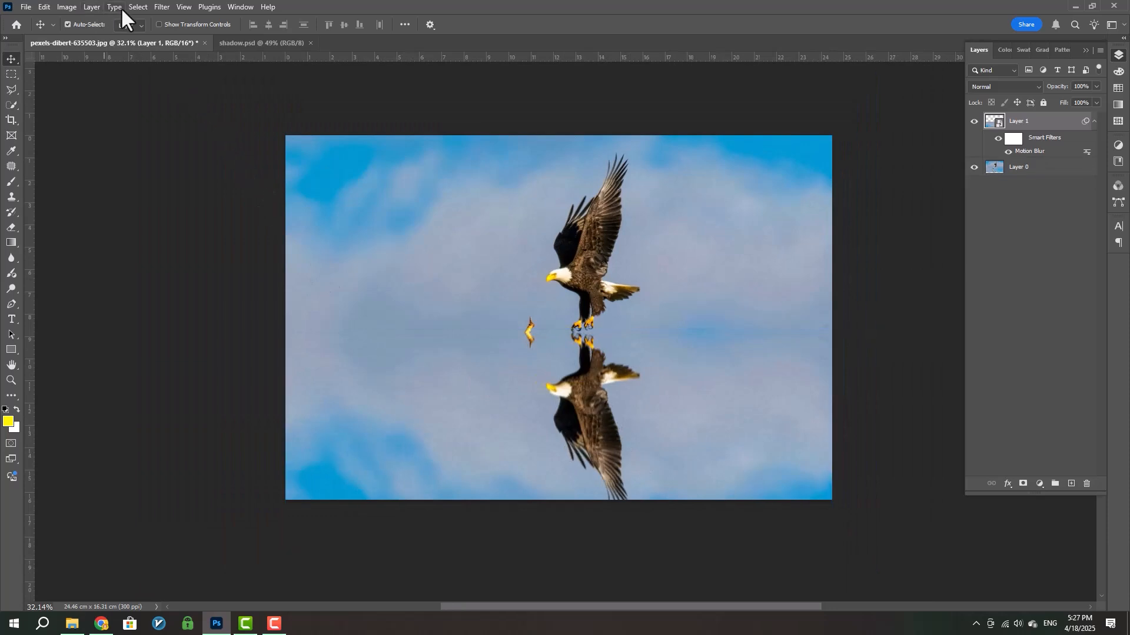
Step: Apply Displace to the reflection layer with a stronger horizontal scale, using shadow.psd as the displacement map
click(158, 6)
mouse_move(178, 217)
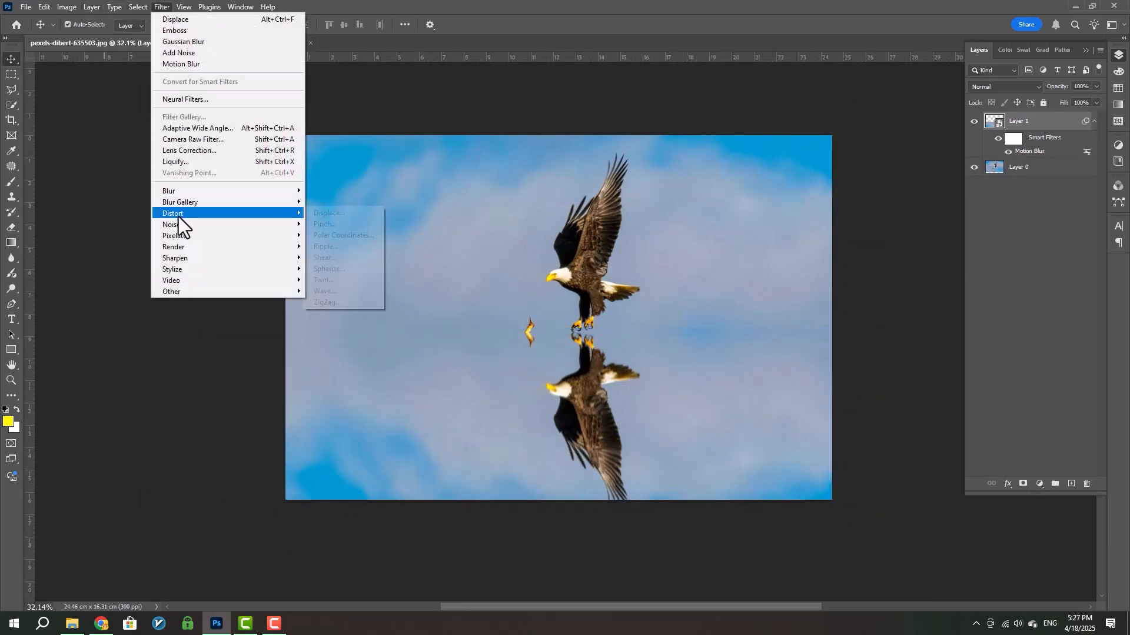
click(336, 213)
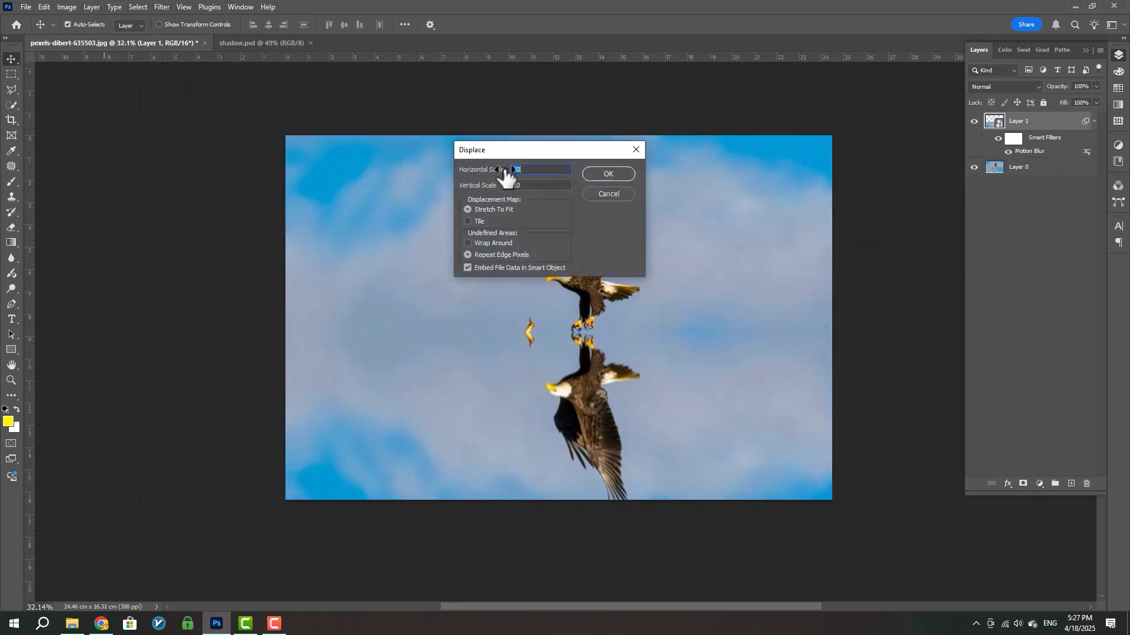
key(Return)
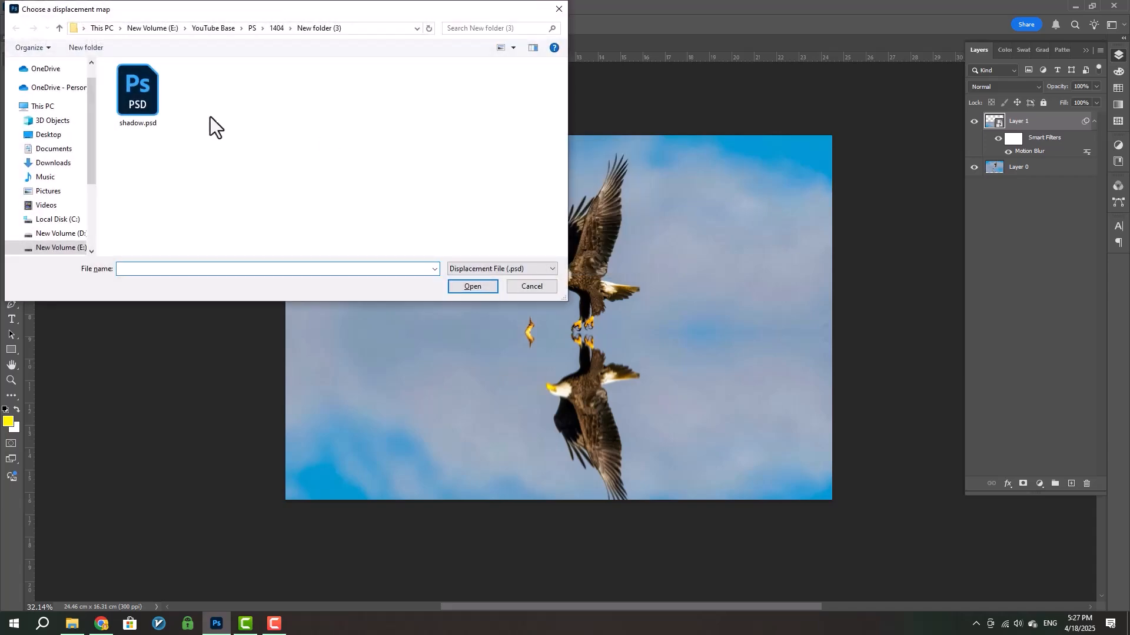
double_click(133, 89)
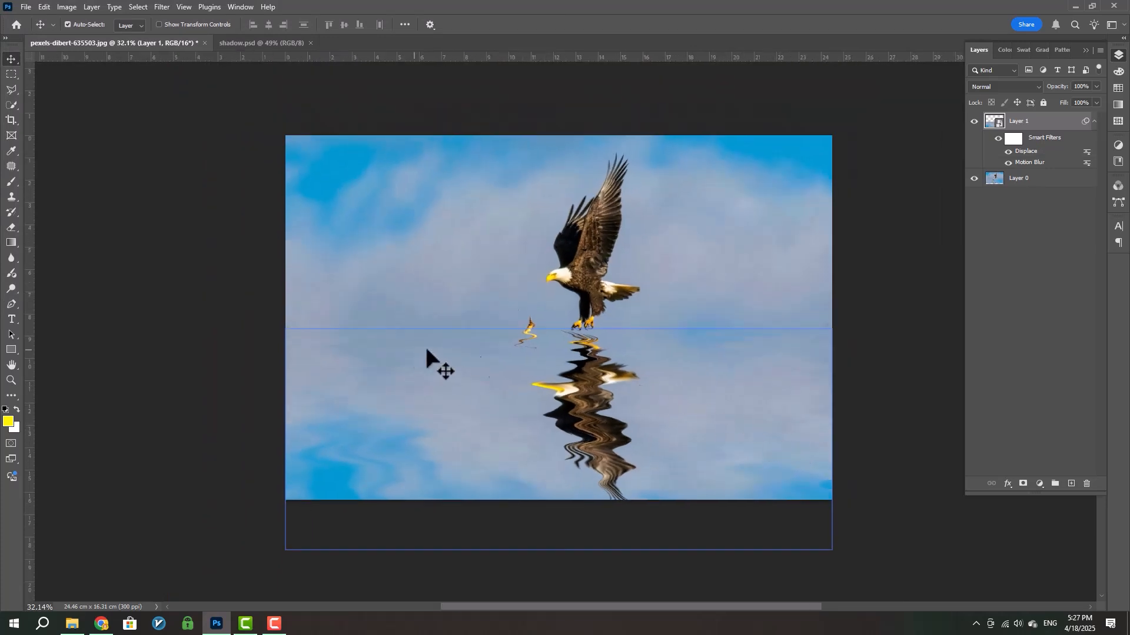
Step: Draw a thin rectangle about 2914 by 39 px across the full image width at the waterline under the eagle's talons
scroll(427, 350, up, 1)
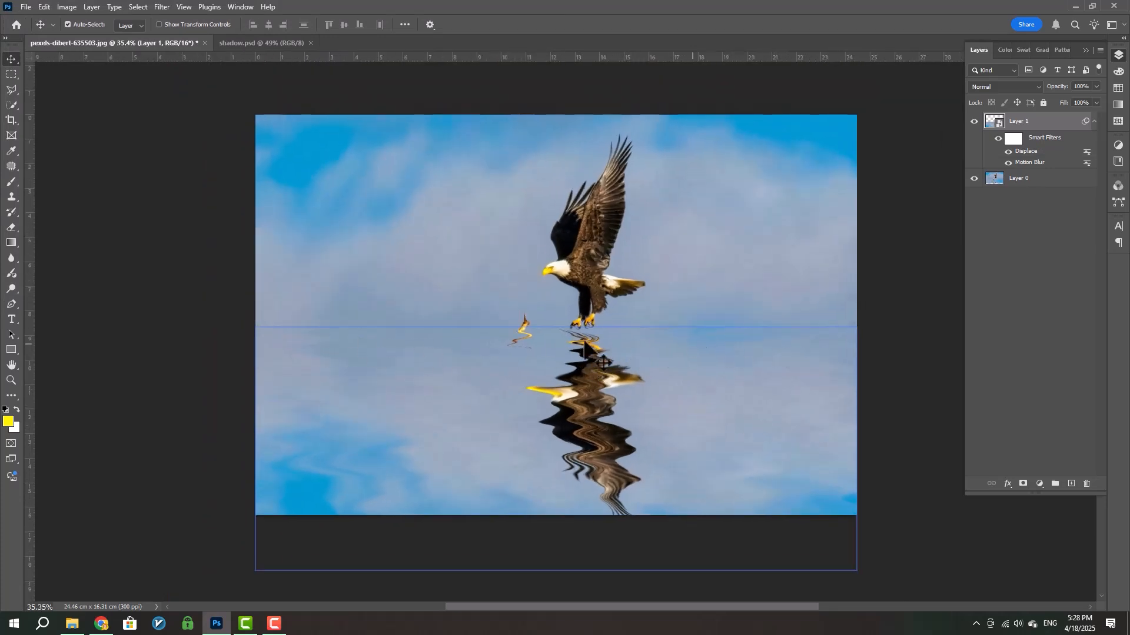
click(574, 333)
scroll(577, 328, up, 8)
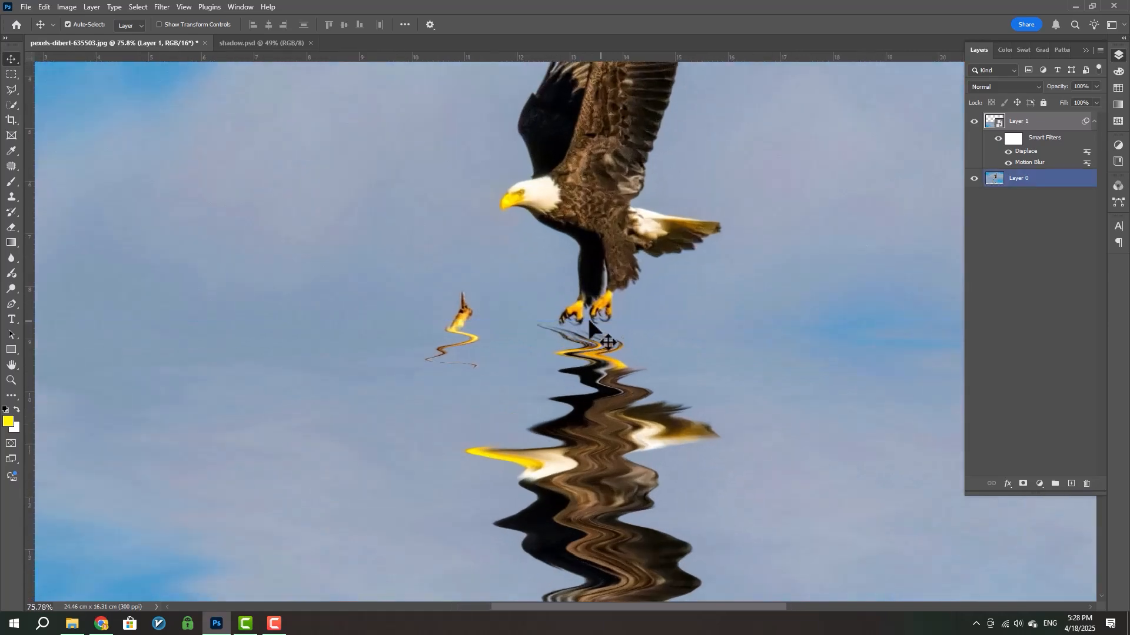
scroll(569, 324, down, 7)
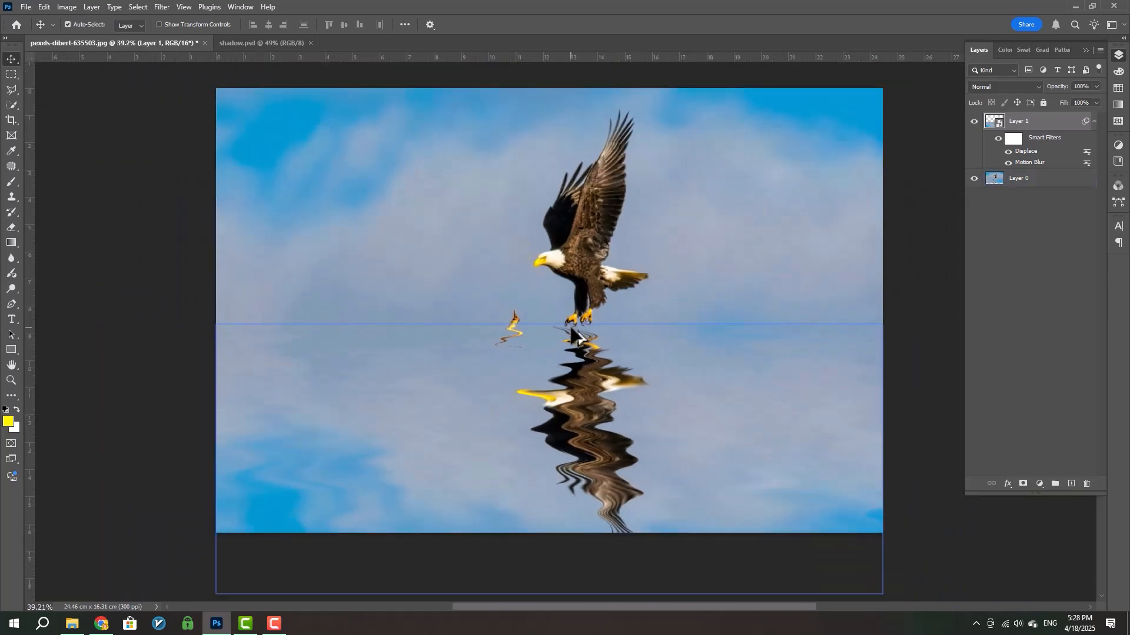
key(u)
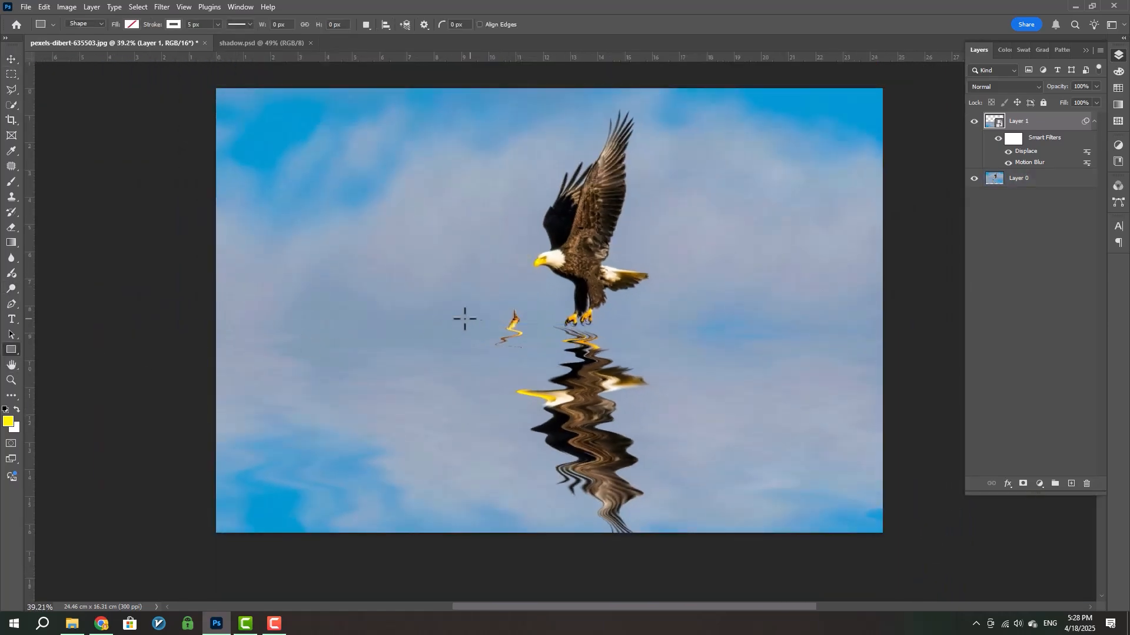
drag(214, 315, 887, 325)
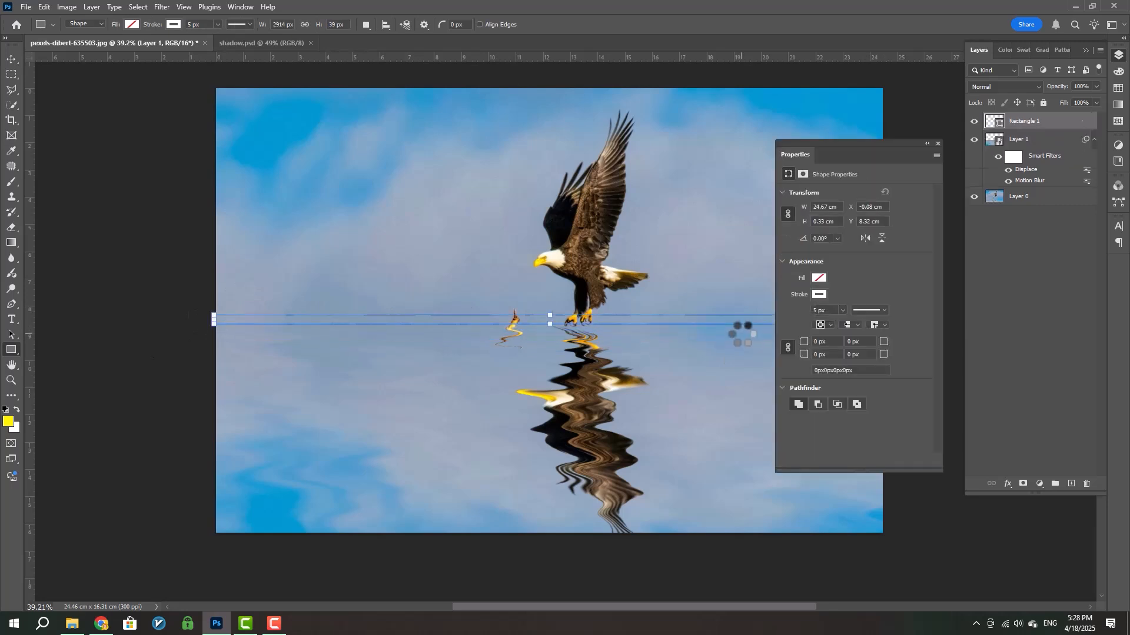
Step: Fill the thin rectangle with black and remove its stroke
click(130, 24)
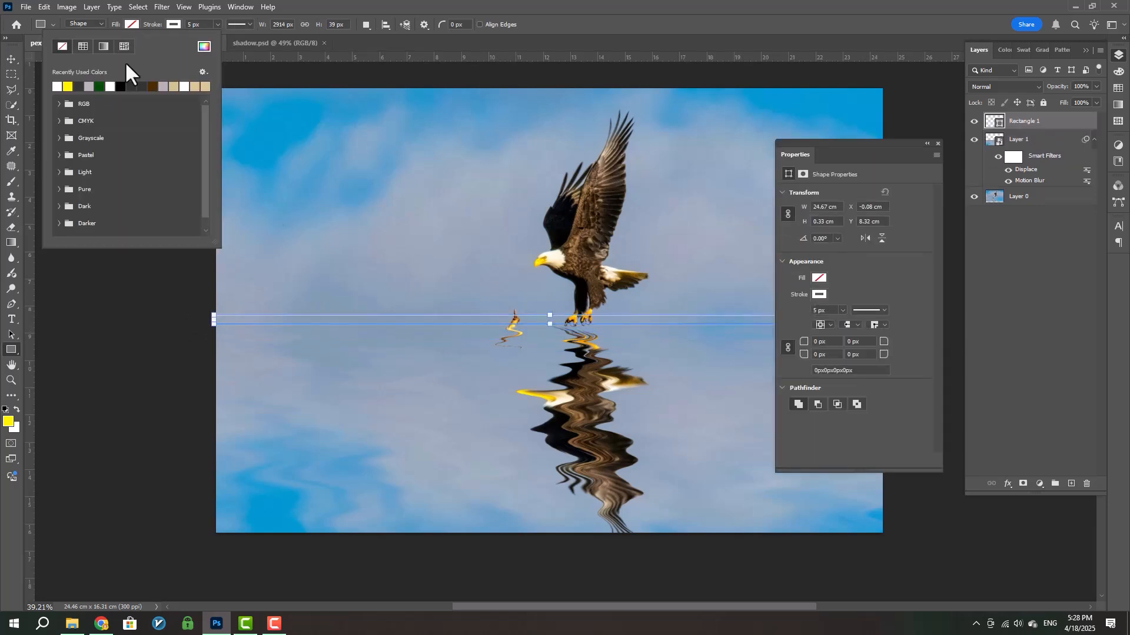
click(204, 47)
click(1085, 139)
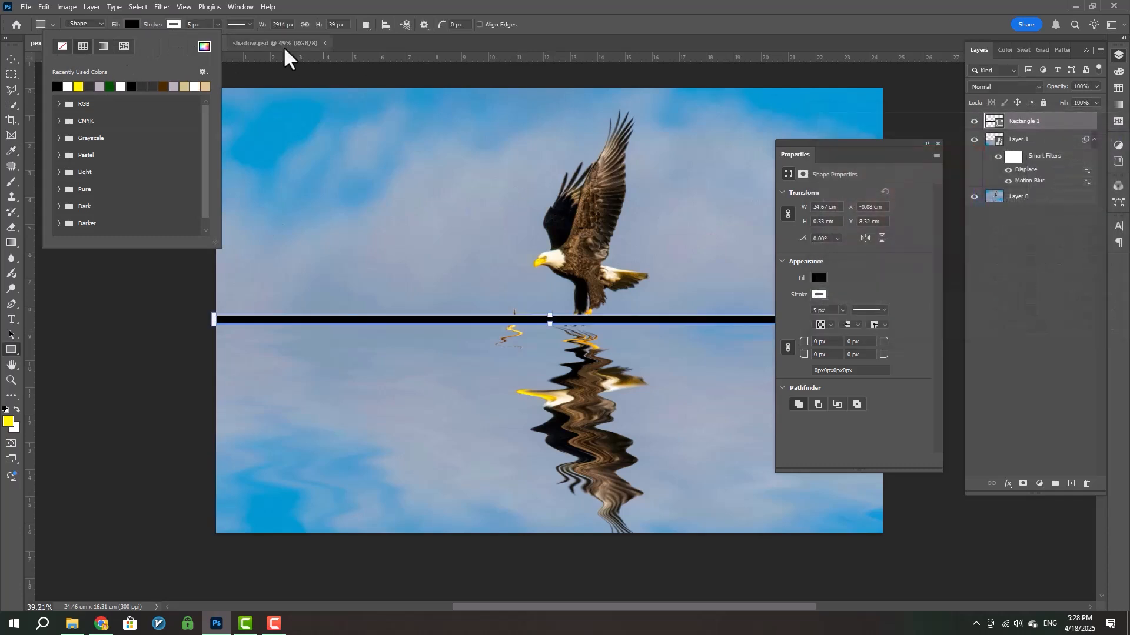
click(171, 24)
click(171, 24)
click(104, 47)
Step: Move the black rectangle down onto the waterline, just below the eagle's talons
click(10, 57)
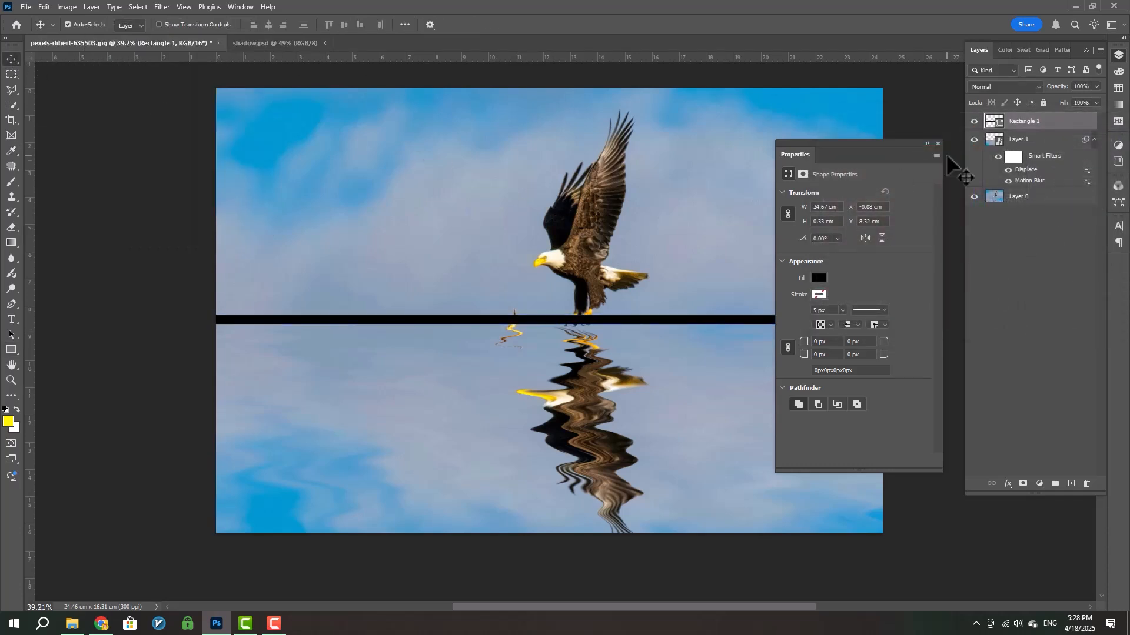
drag(892, 146, 1013, 167)
drag(673, 326, 672, 335)
Step: Convert the black rectangle to a smart object and apply a Gaussian Blur with a radius of 44.3 pixels
click(168, 9)
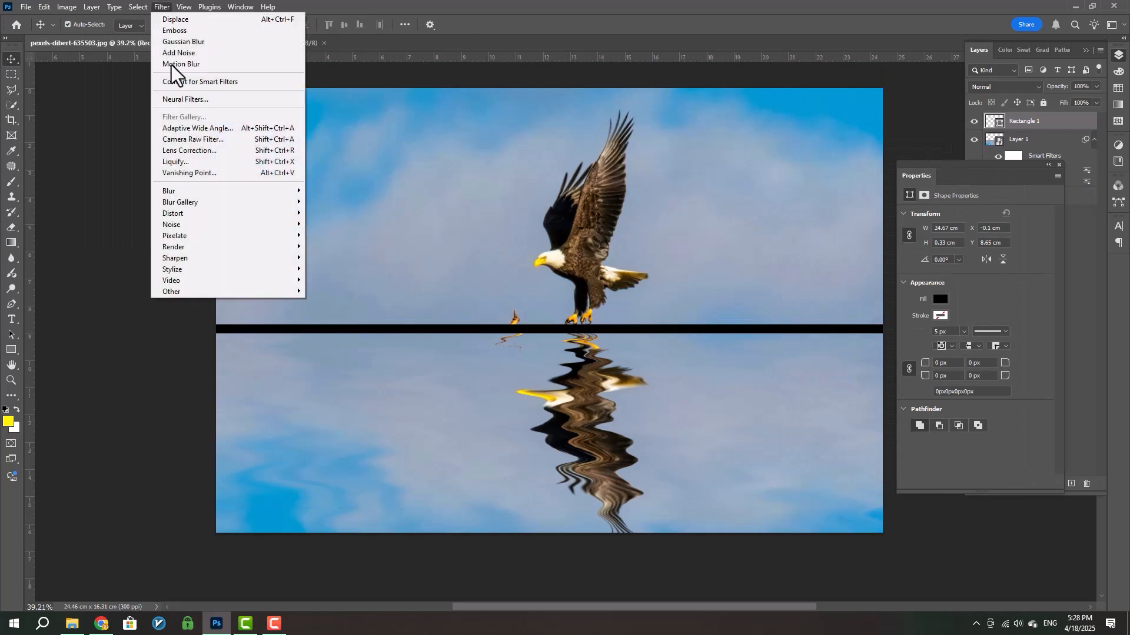
mouse_move(175, 191)
click(340, 234)
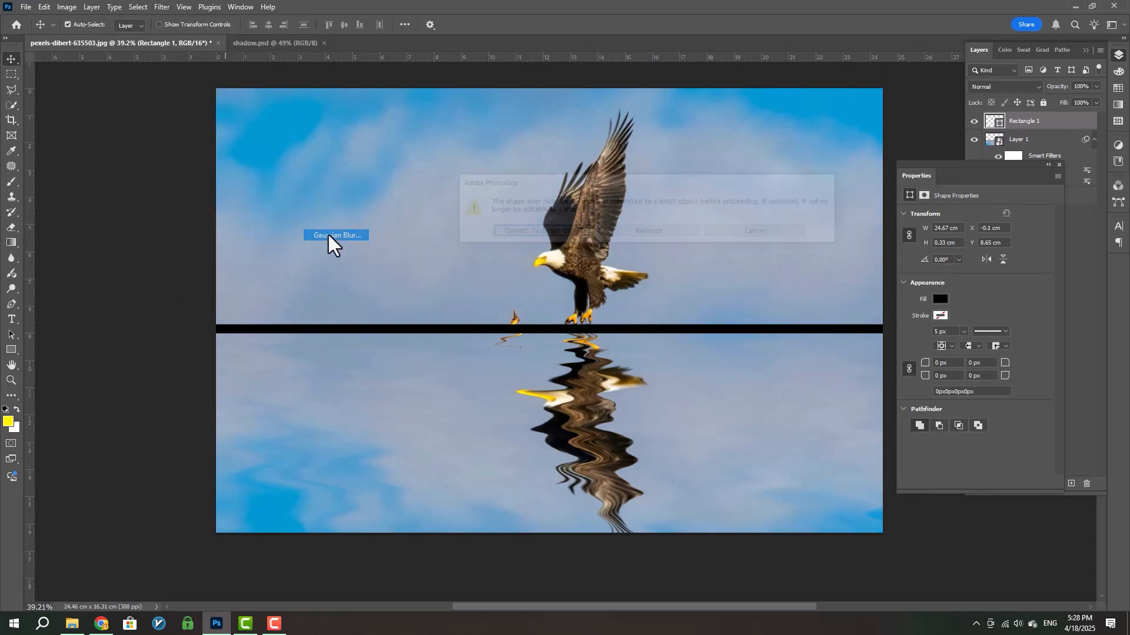
click(566, 234)
drag(653, 323, 695, 324)
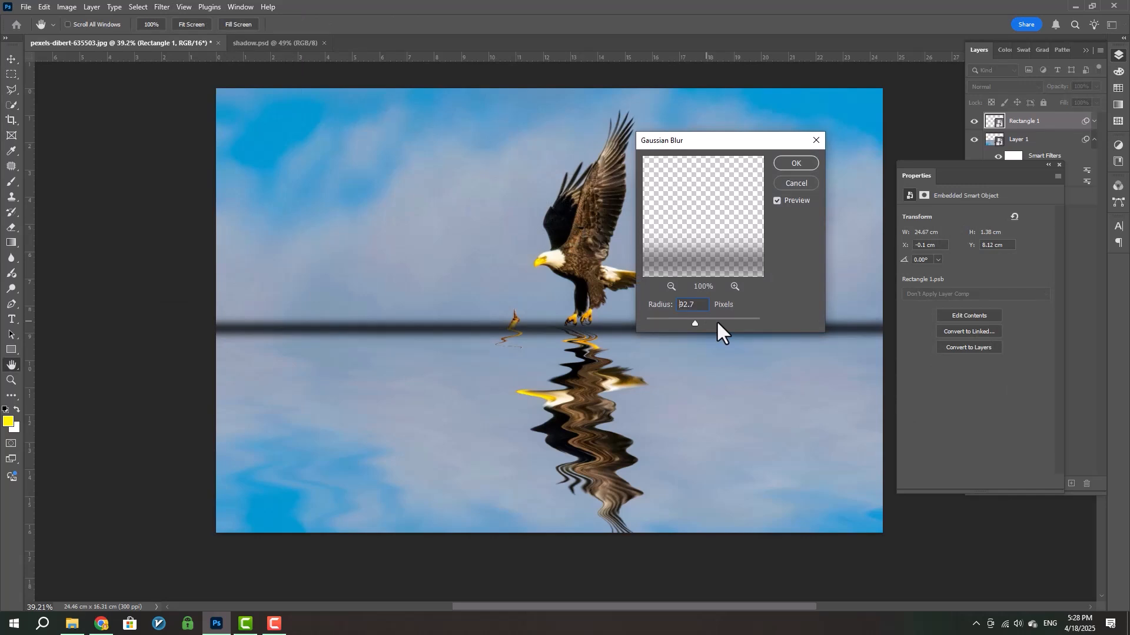
click(716, 322)
click(706, 322)
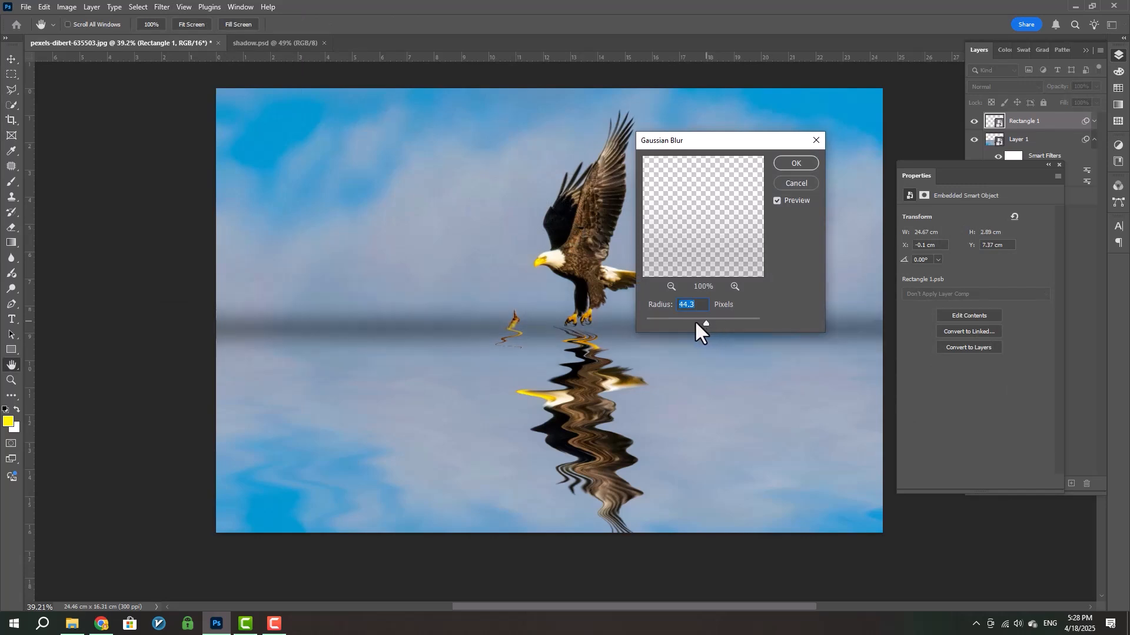
click(798, 163)
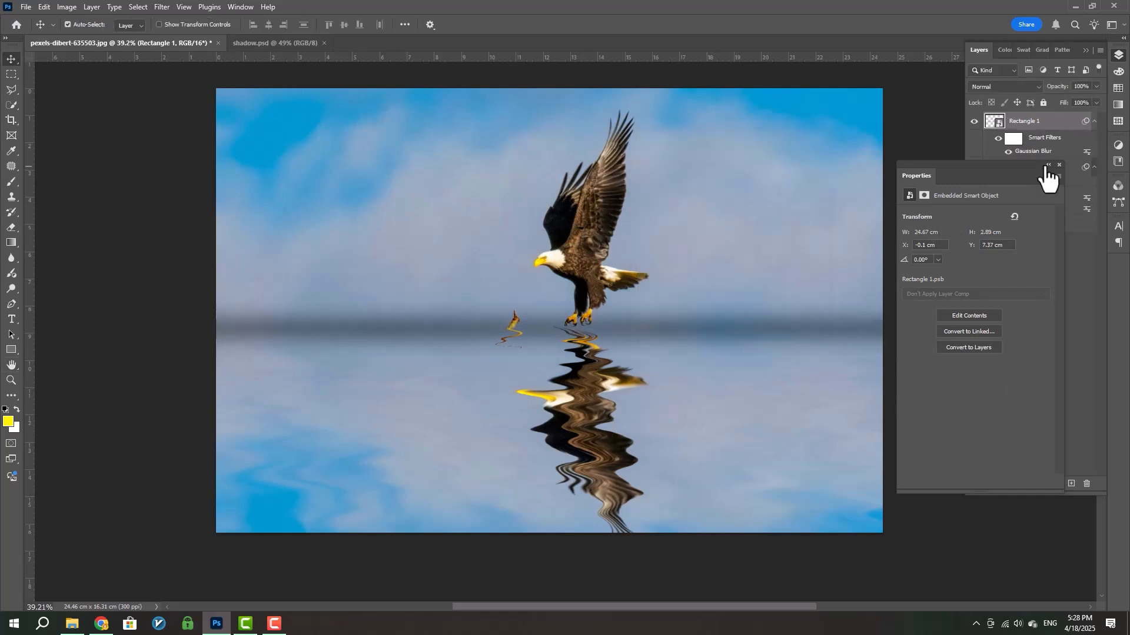
click(1060, 165)
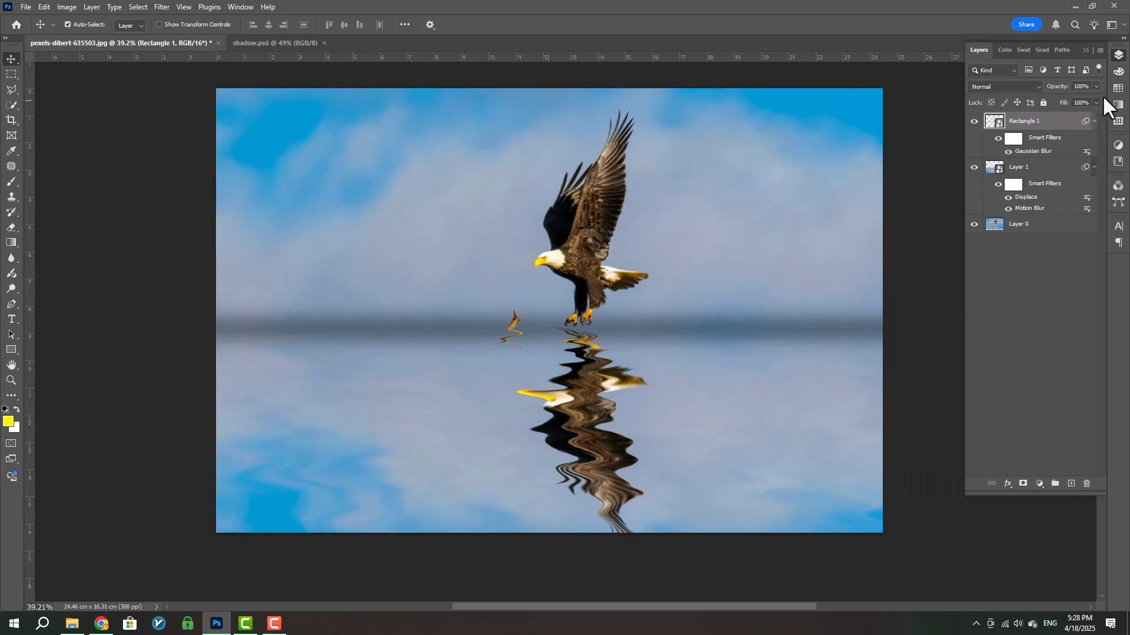
Step: Transform the blurred strip to reduce its height to about 38% while keeping its full width
key(ctrl+t)
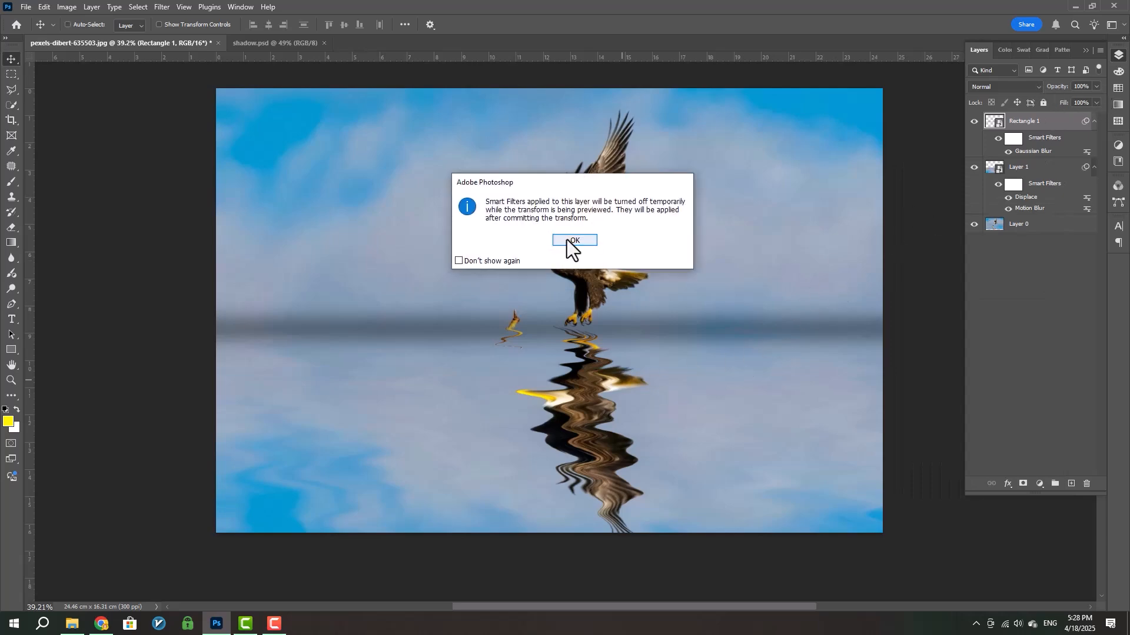
click(567, 241)
scroll(550, 331, up, 5)
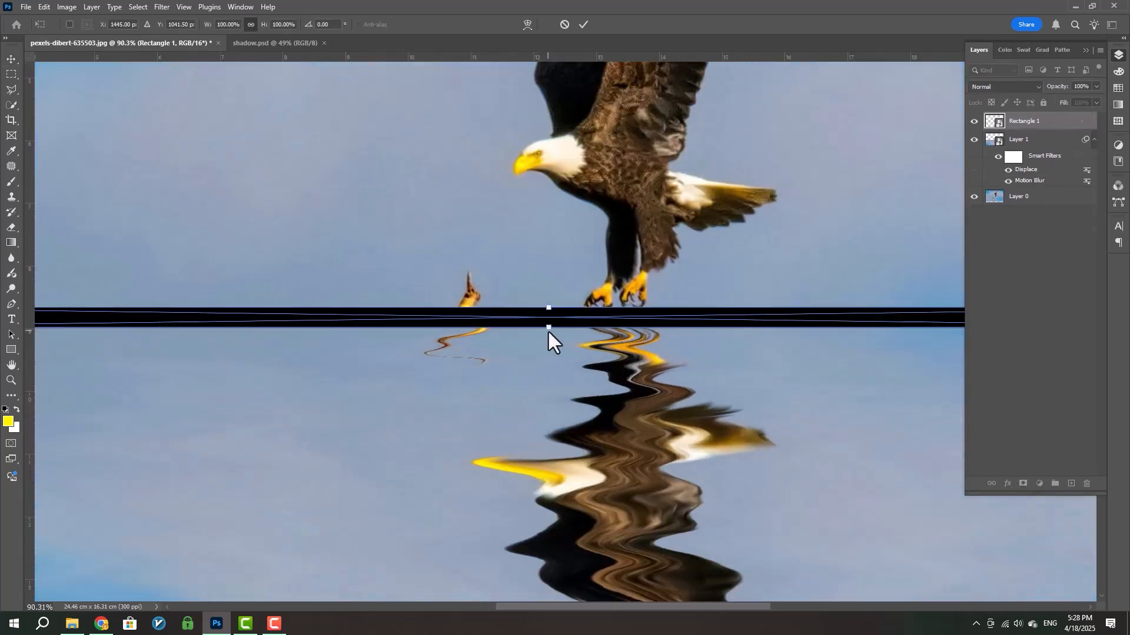
drag(549, 332, 547, 315)
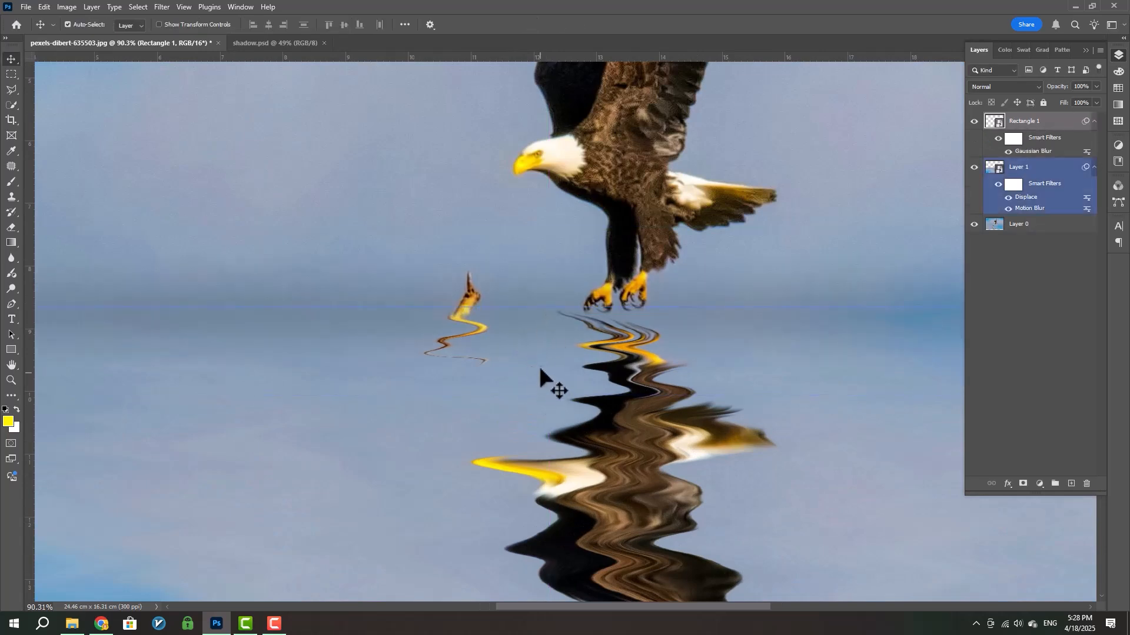
scroll(540, 370, down, 5)
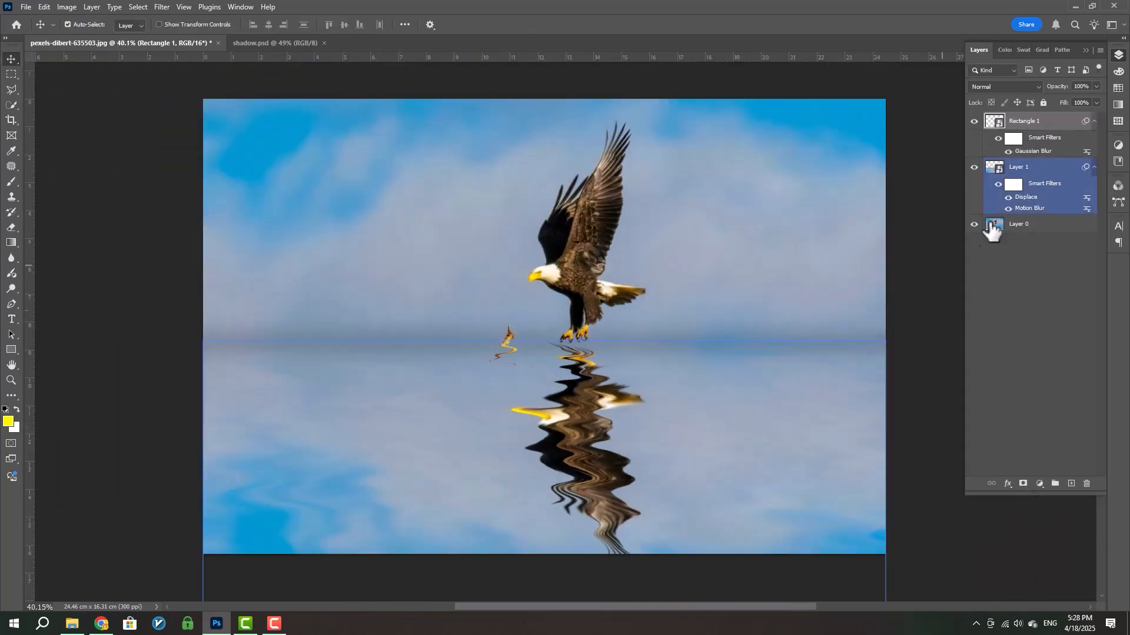
Step: Set the strip's Gaussian Blur radius to 23.5 pixels and its layer opacity to 64%
double_click(1034, 152)
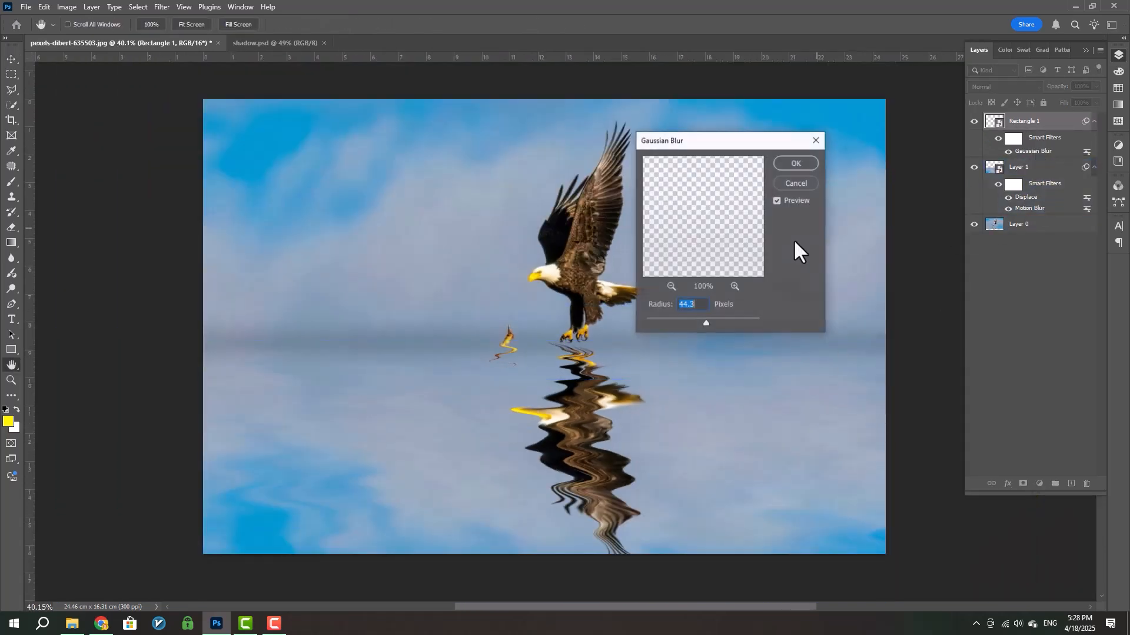
drag(706, 322, 699, 323)
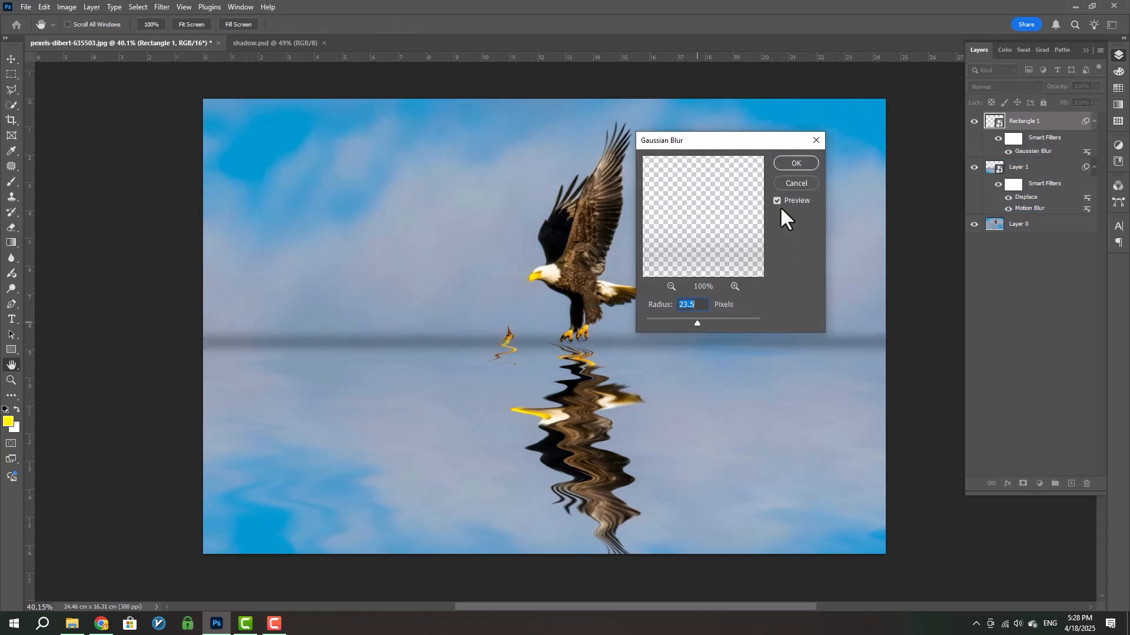
click(802, 159)
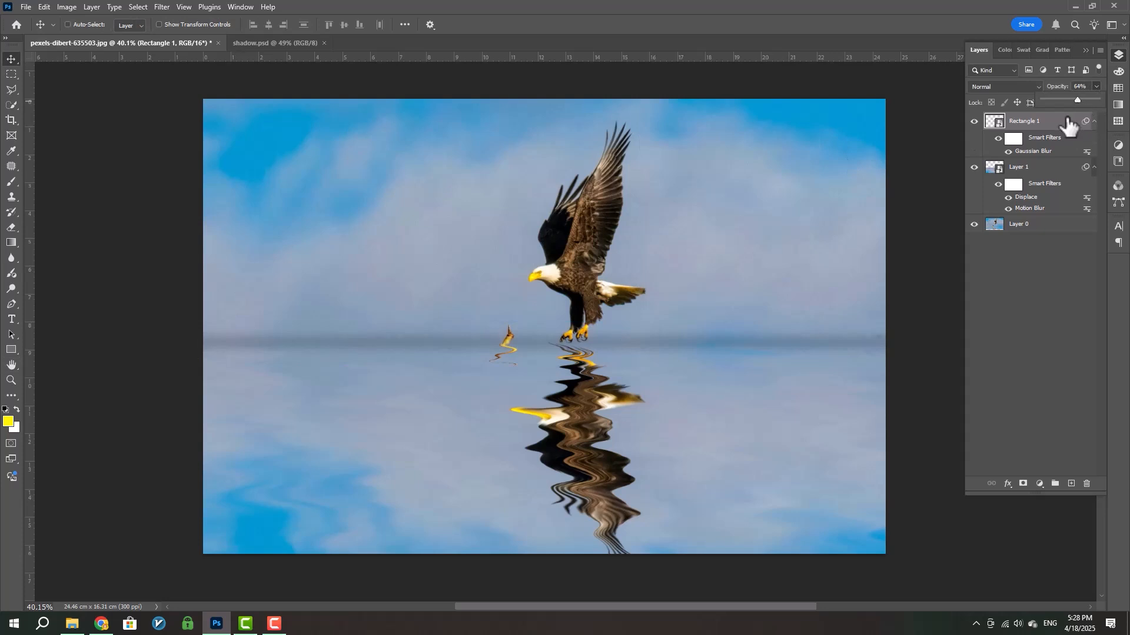
Step: Fine-tune the height of the blurred strip at the waterline with Free Transform
key(ctrl+t)
click(582, 244)
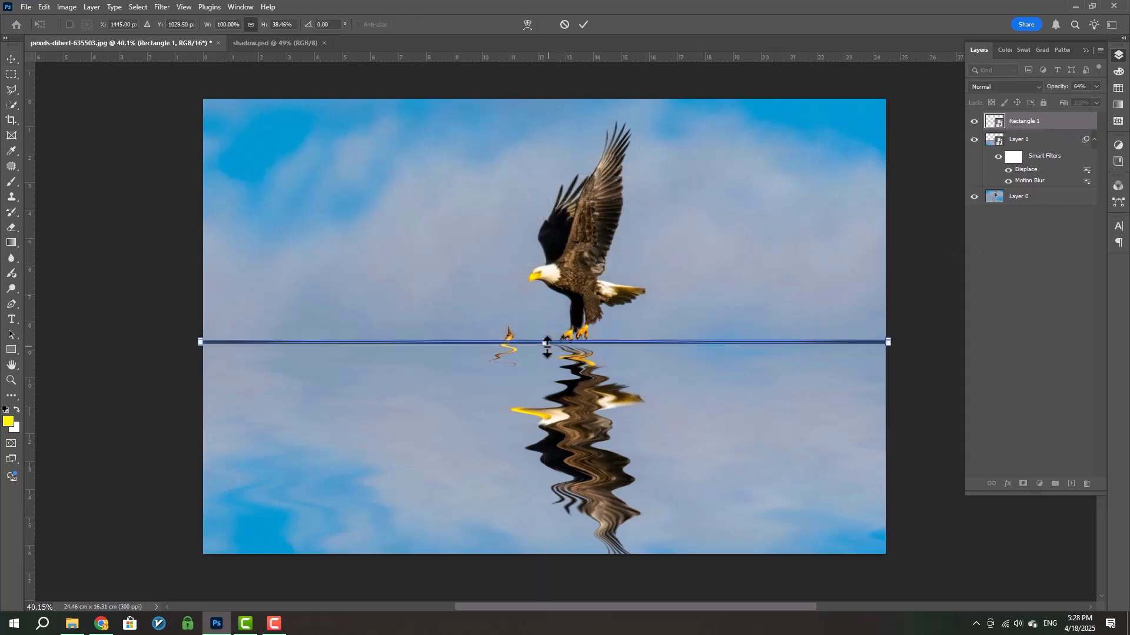
scroll(547, 347, up, 10)
scroll(588, 449, down, 3)
scroll(496, 525, down, 4)
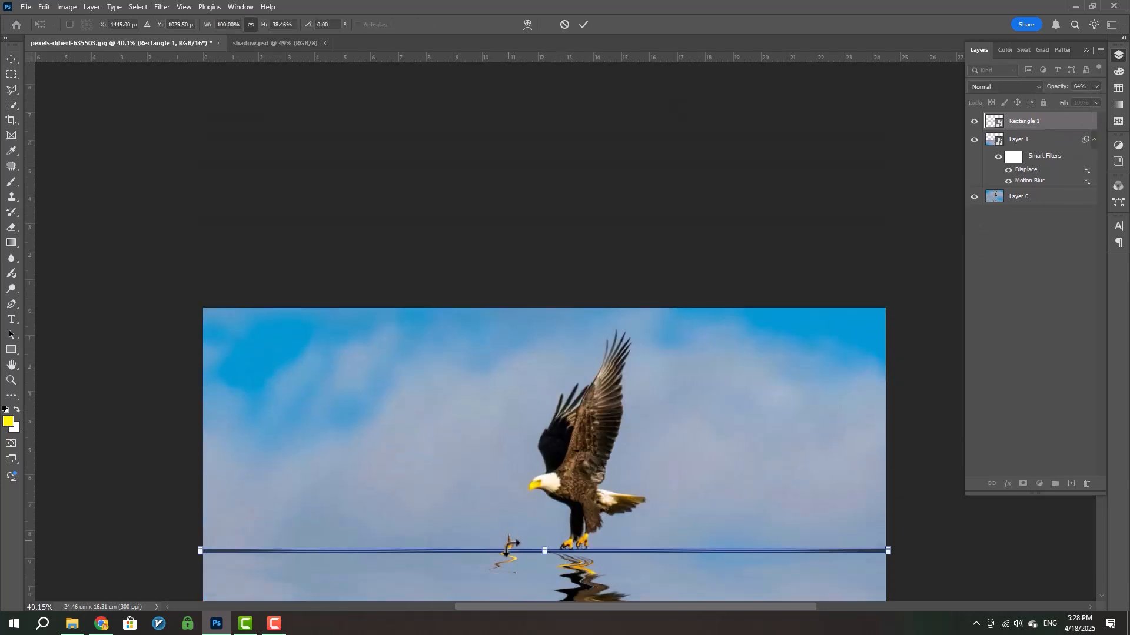
scroll(530, 503, up, 5)
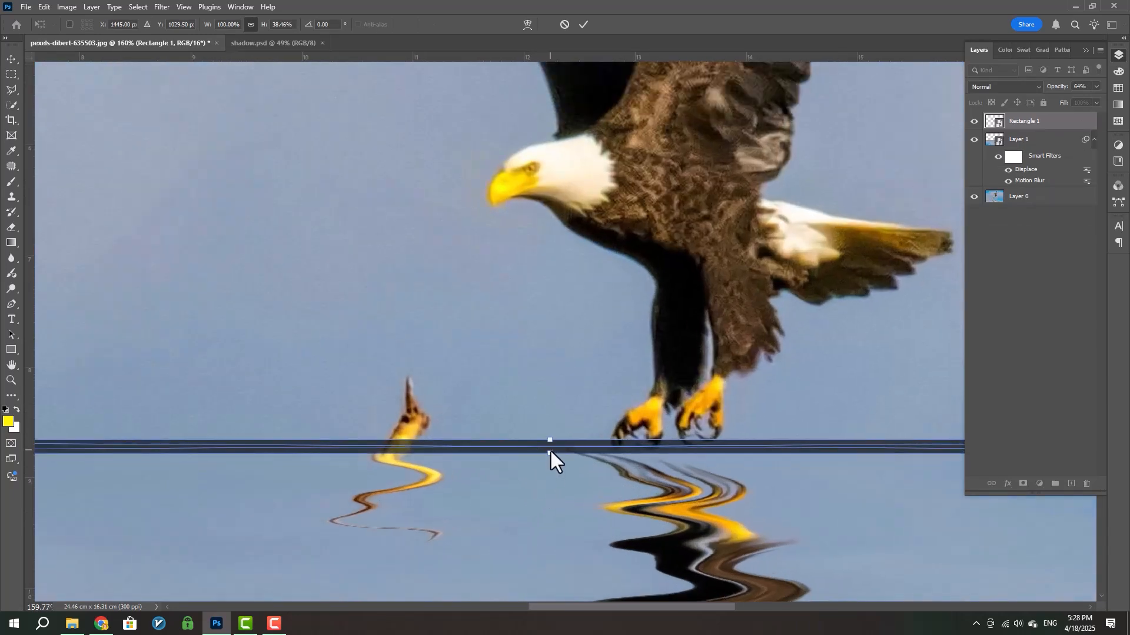
drag(549, 455, 549, 454)
key(Return)
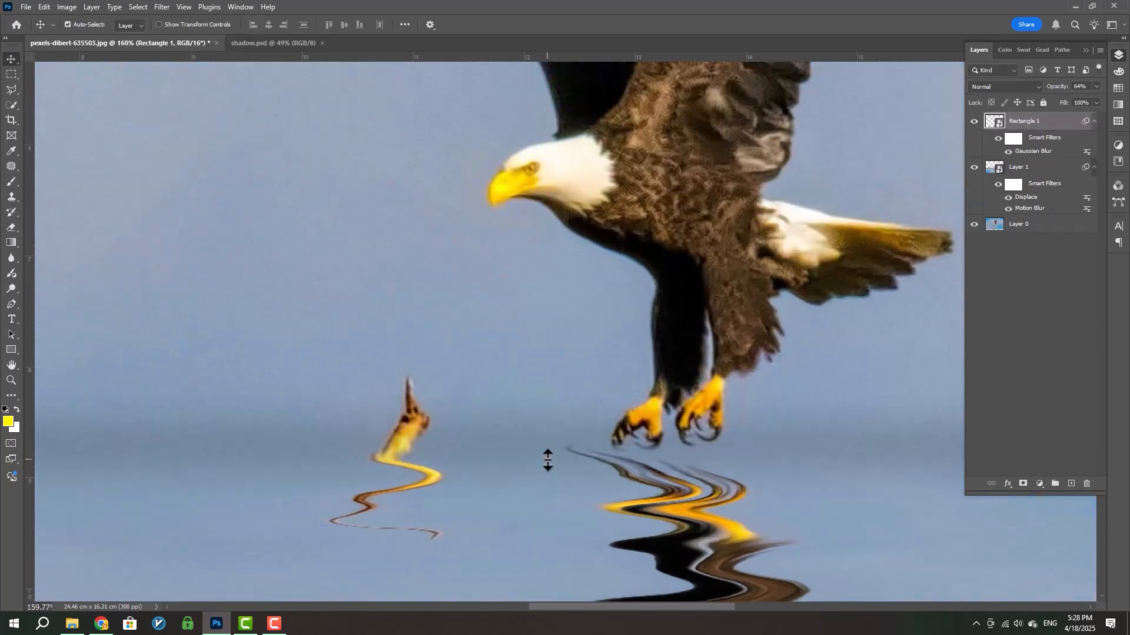
Step: Add a layer mask to the Rectangle 1 layer and choose a soft round brush with black as the foreground color
scroll(548, 456, down, 8)
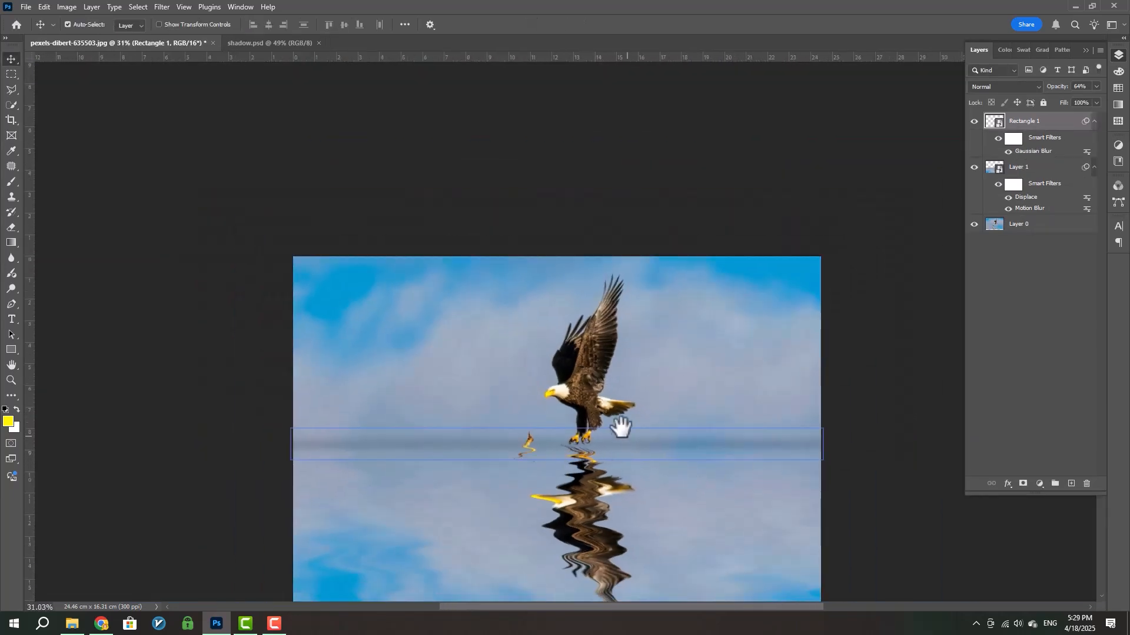
drag(621, 425, 598, 370)
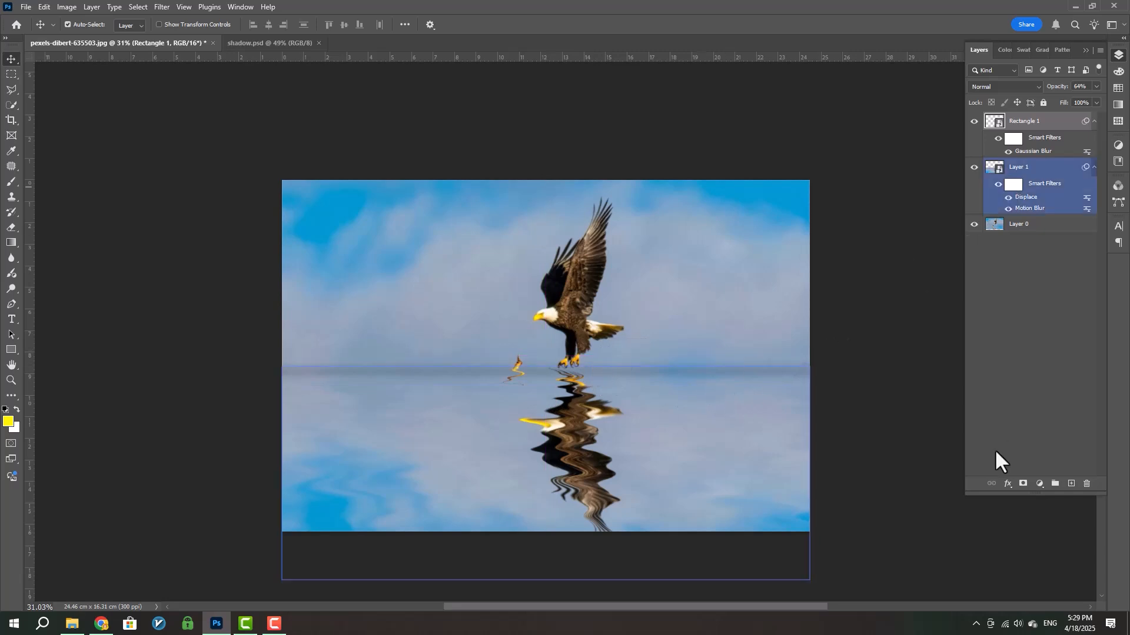
click(1022, 485)
key(b)
right_click(727, 401)
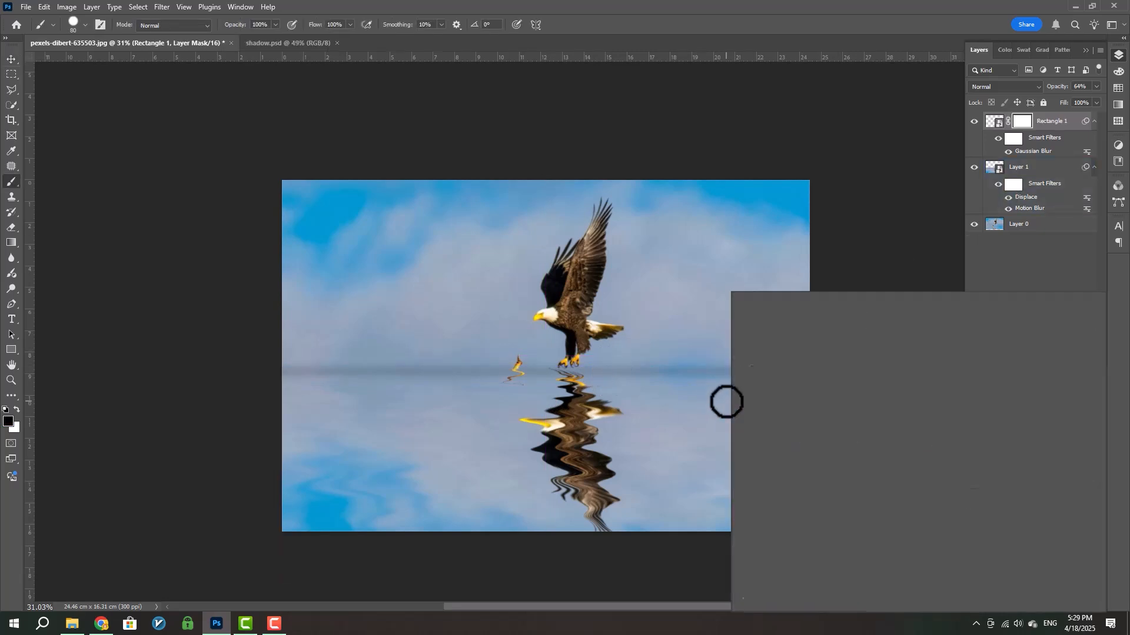
double_click(826, 435)
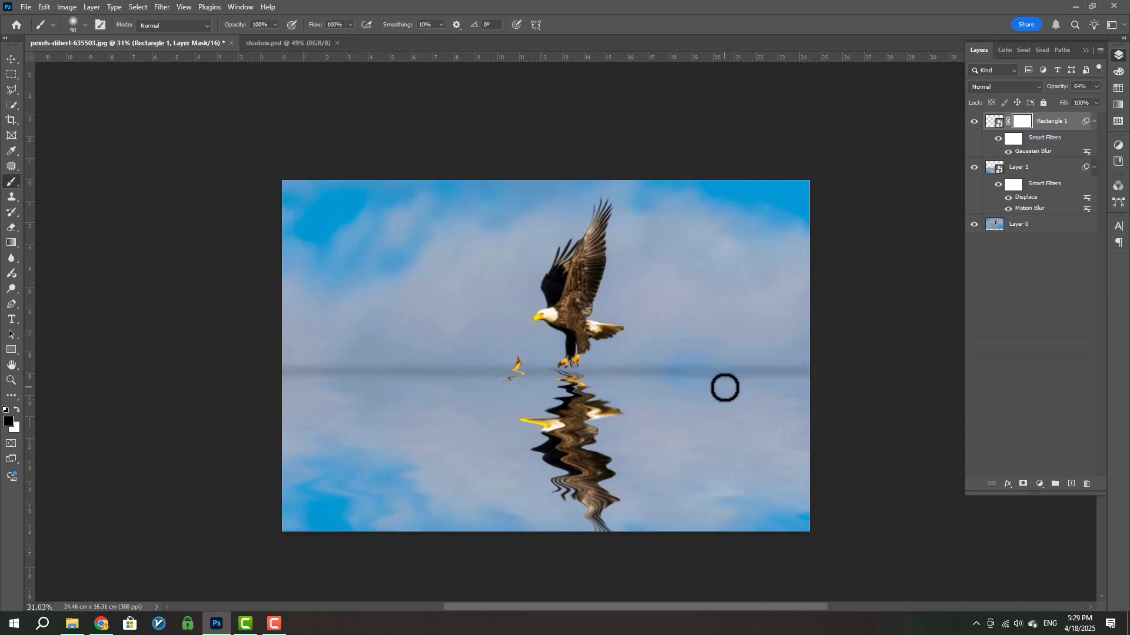
Step: Enlarge the brush to 400 px and paint on the mask to fade out both ends of the dark strip
key(bracketright)
key(bracketright)
key(bracketright)
key(bracketright)
key(bracketright)
key(bracketright)
key(bracketright)
key(bracketright)
key(bracketright)
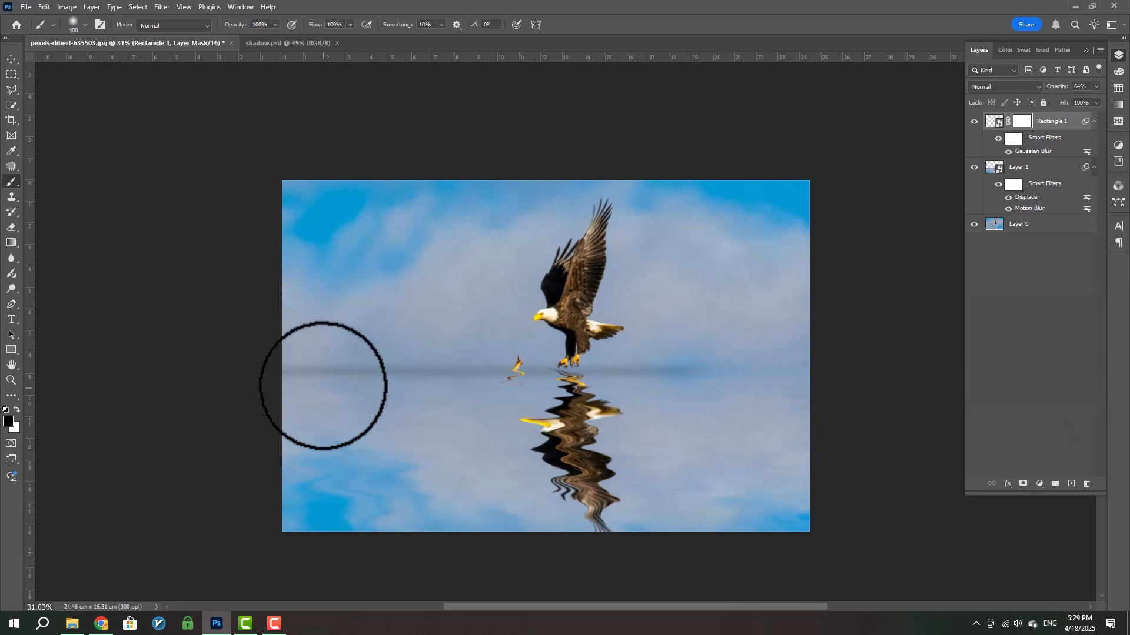
mouse_move(323, 383)
mouse_down()
mouse_move(414, 385)
mouse_move(335, 383)
mouse_up()
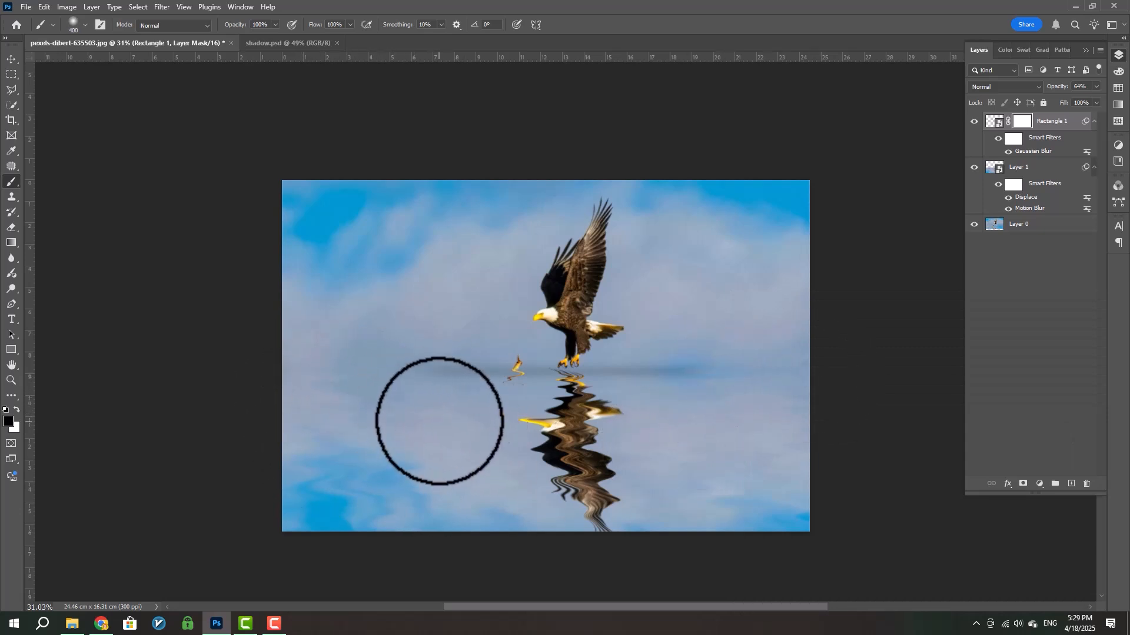
Step: Raise the Rectangle 1 layer's opacity to 100% and paint more of the strip's ends away on its mask
key(v)
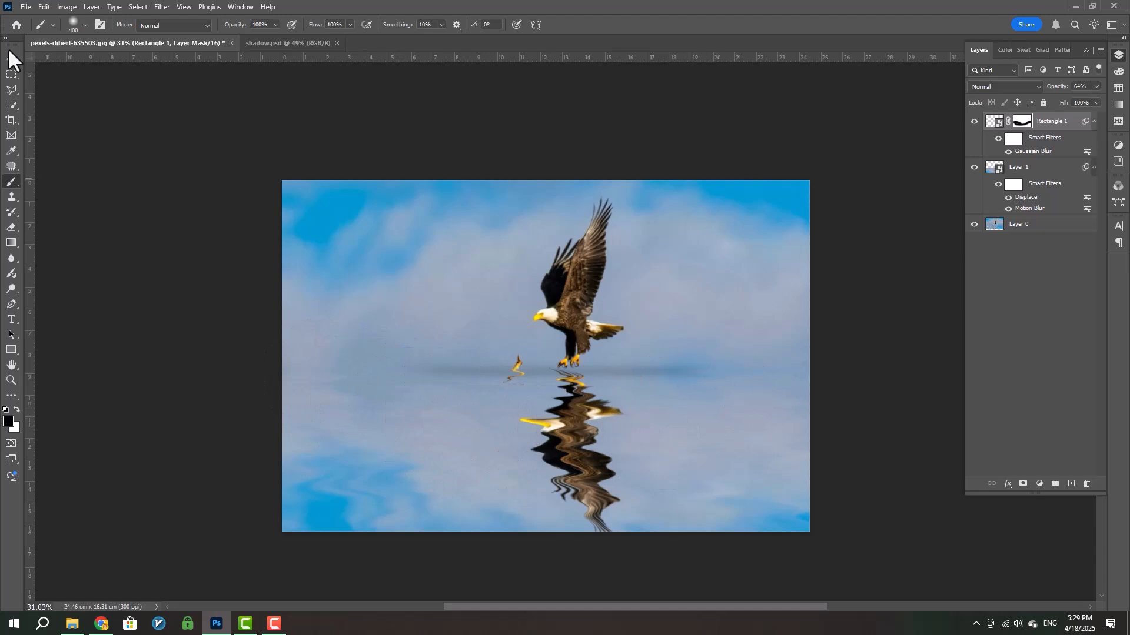
click(1097, 87)
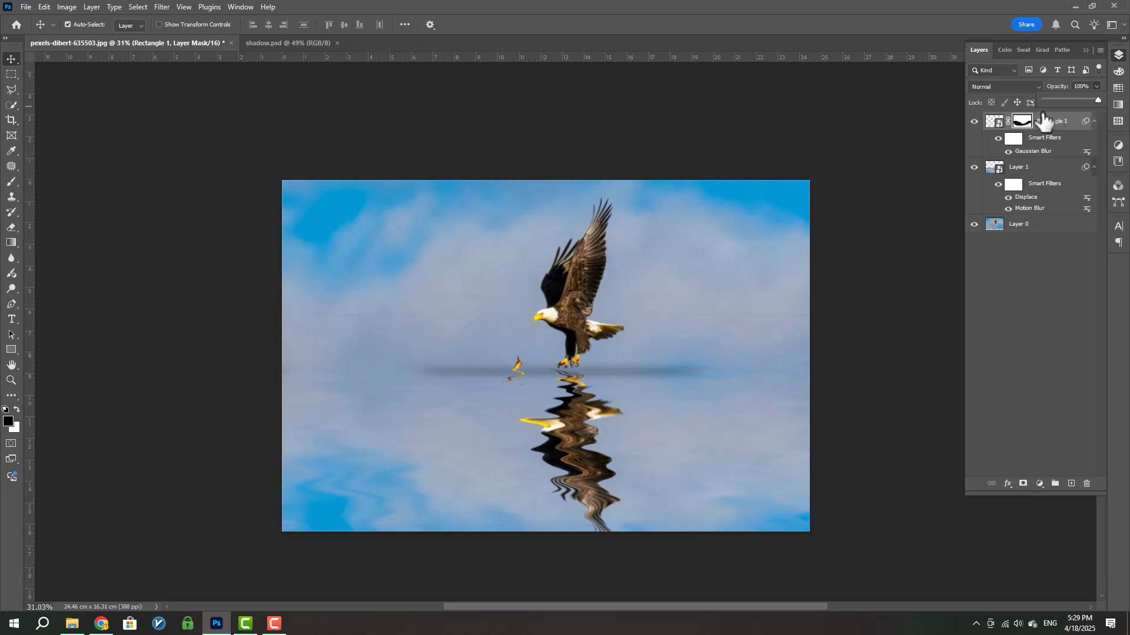
click(1022, 124)
key(b)
drag(752, 399, 668, 404)
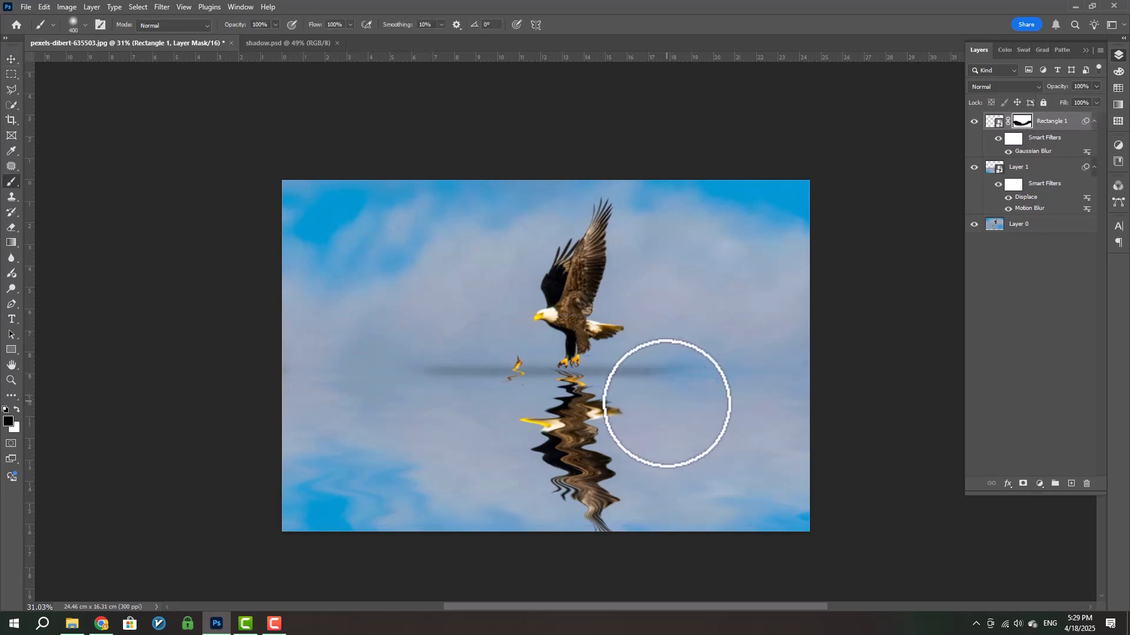
drag(428, 393, 452, 409)
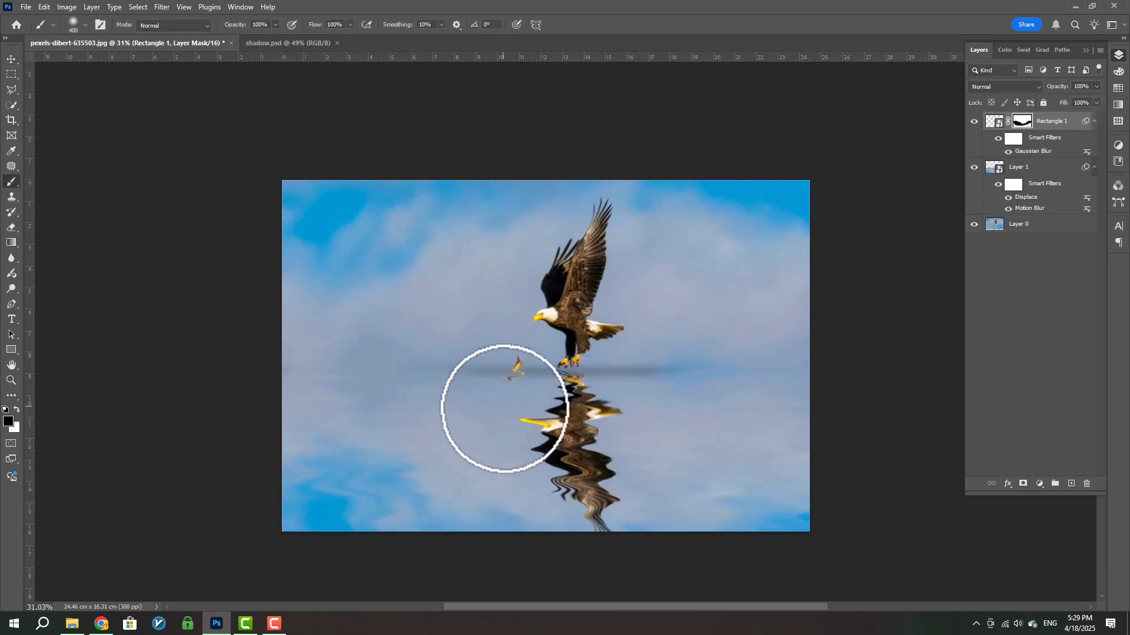
Step: Add a Vibrance adjustment layer above Rectangle 1 with Vibrance at +75 and Saturation at +16
key(v)
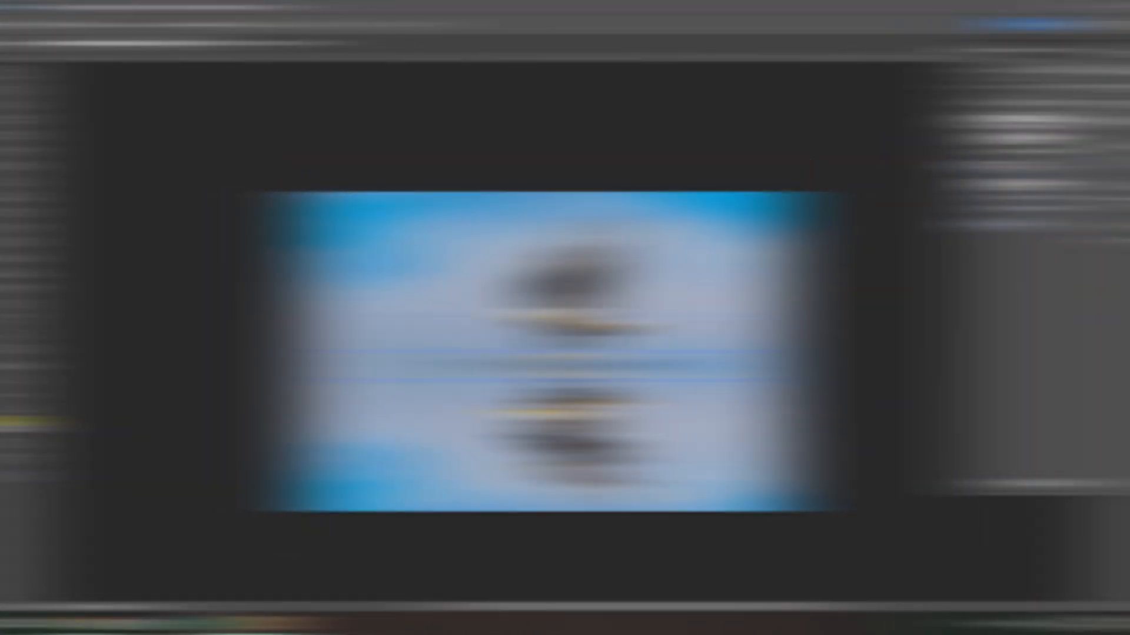
click(1039, 483)
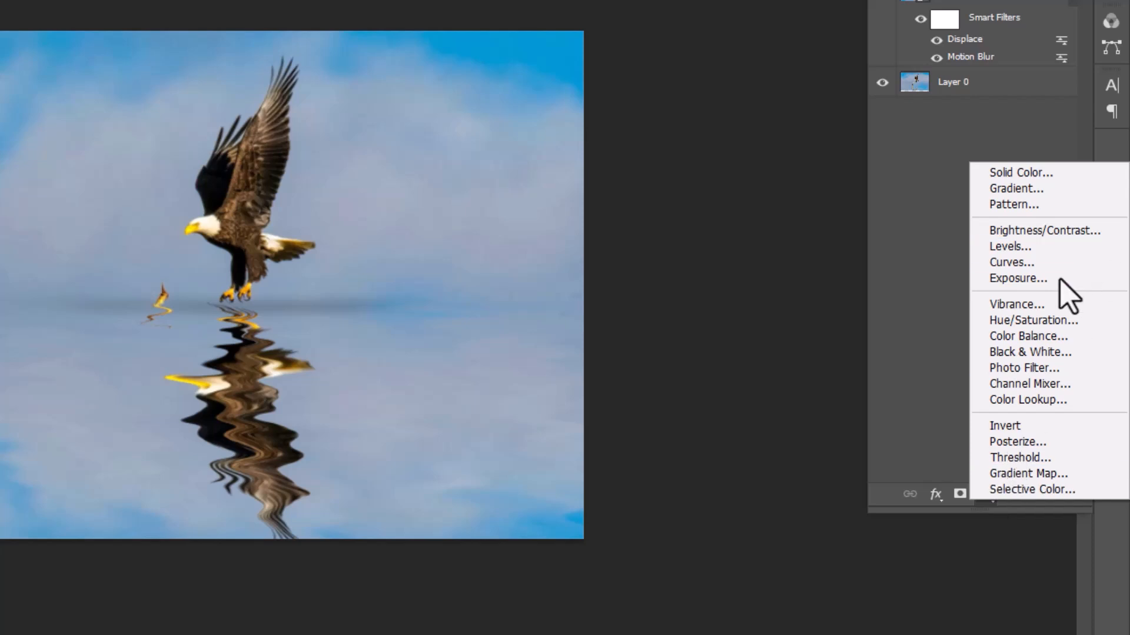
click(1043, 326)
click(888, 111)
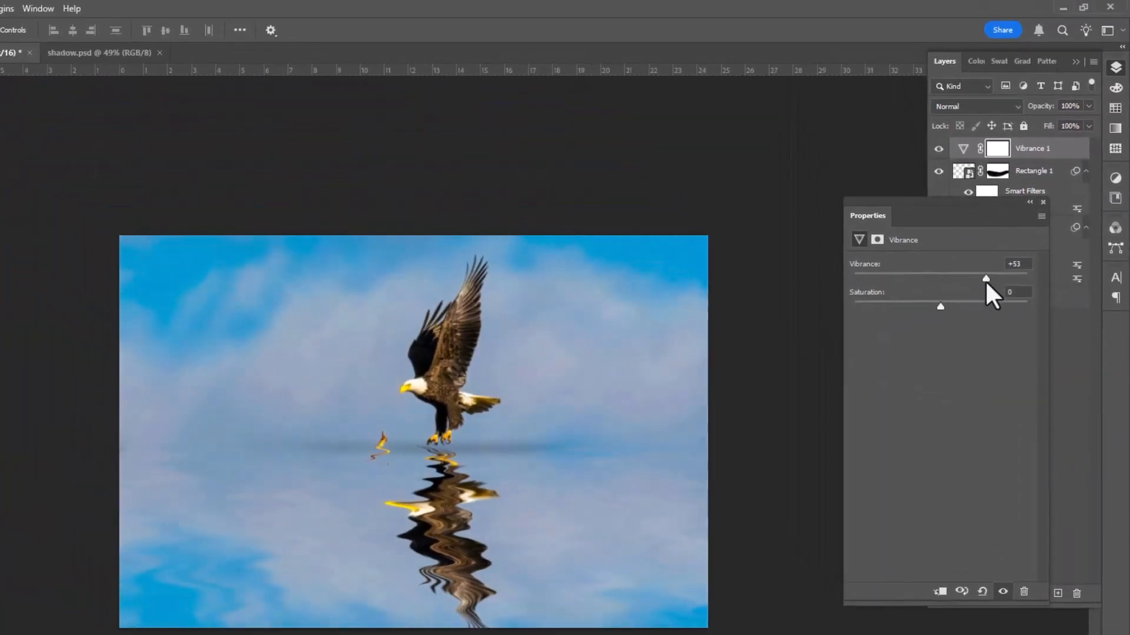
drag(986, 280, 1010, 288)
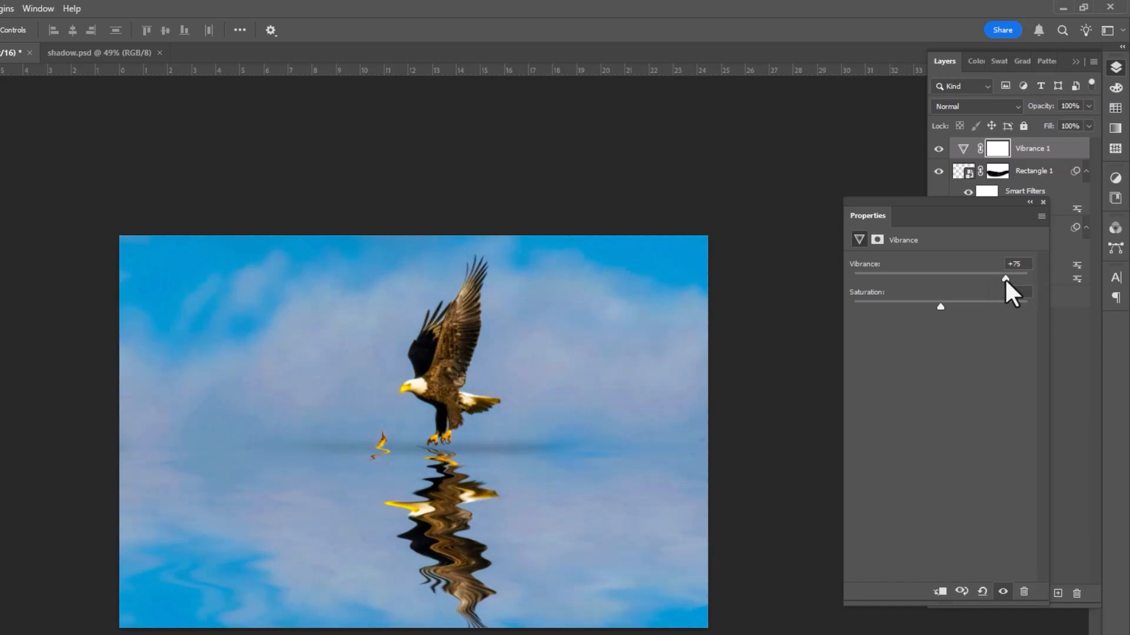
mouse_move(941, 307)
mouse_down()
mouse_move(918, 306)
mouse_move(958, 309)
mouse_up()
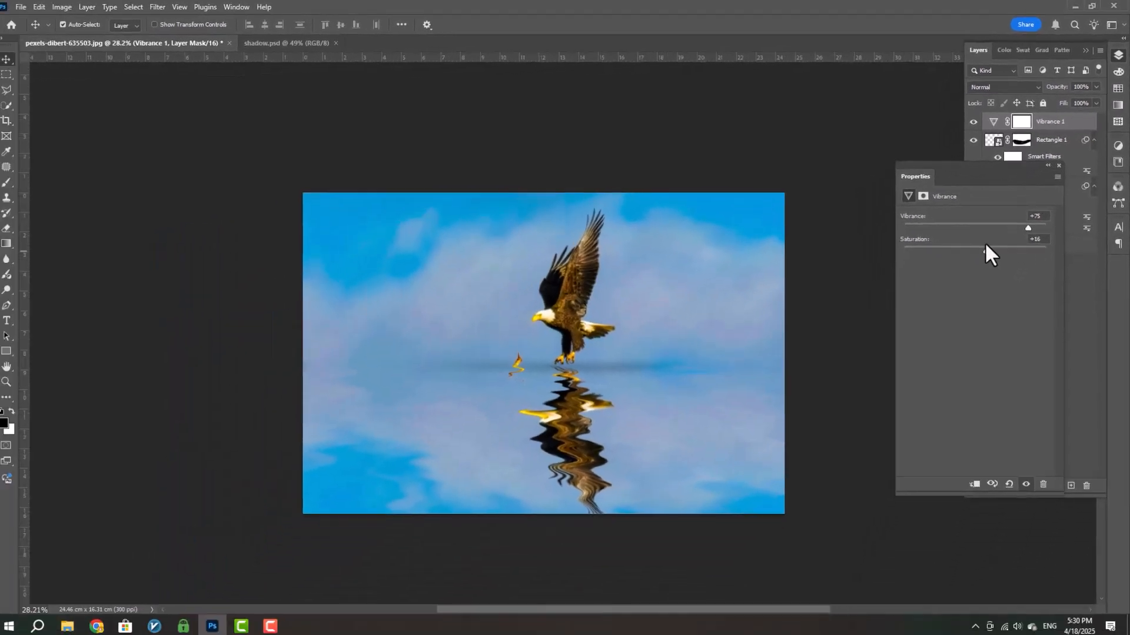
Step: Move the floating adjustment properties clear of the image and make the Vibrance 1 layer mask active
drag(959, 217, 969, 431)
drag(994, 340, 991, 340)
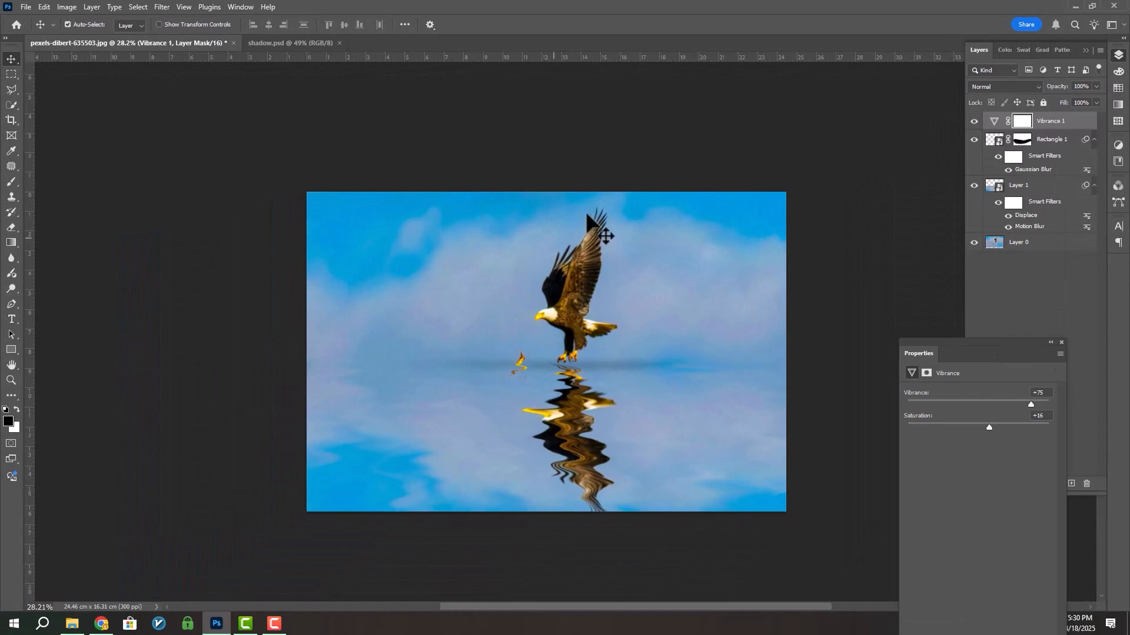
click(529, 471)
drag(1023, 342, 171, 137)
click(1051, 121)
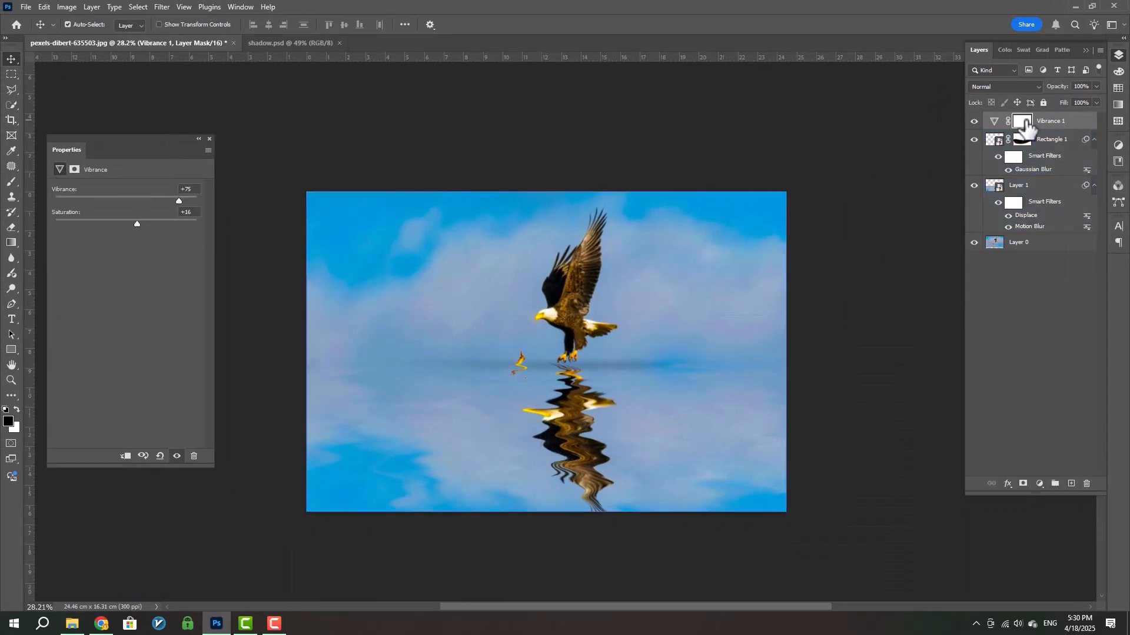
click(1023, 121)
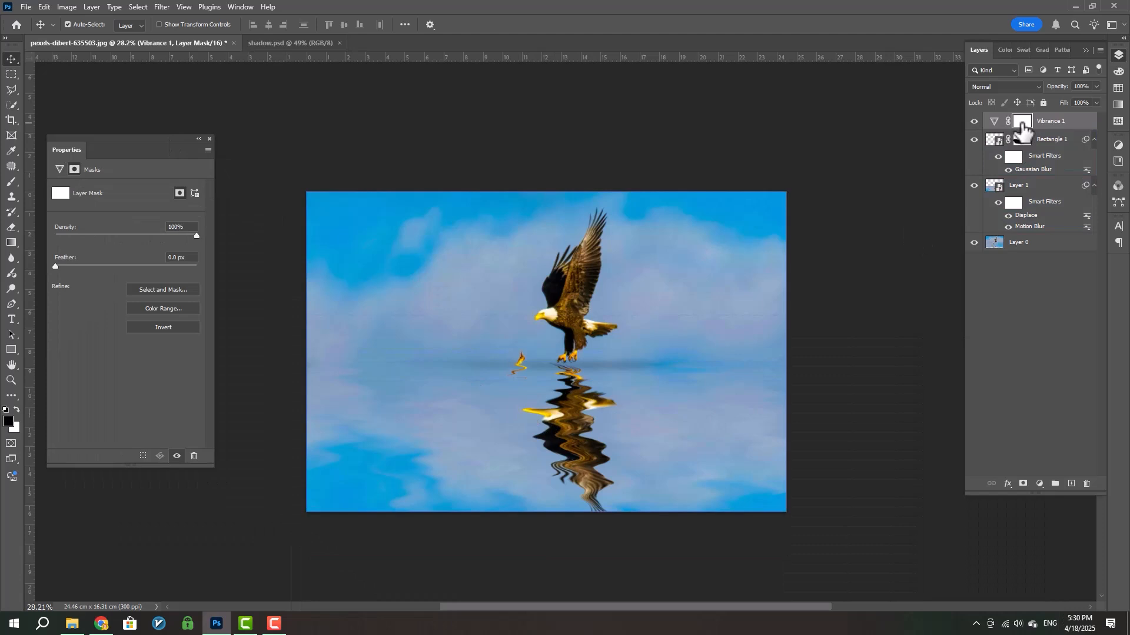
Step: Apply a near-vertical linear black-to-white gradient to the Vibrance 1 mask, with black over the reflection and white over the flying eagle
click(11, 243)
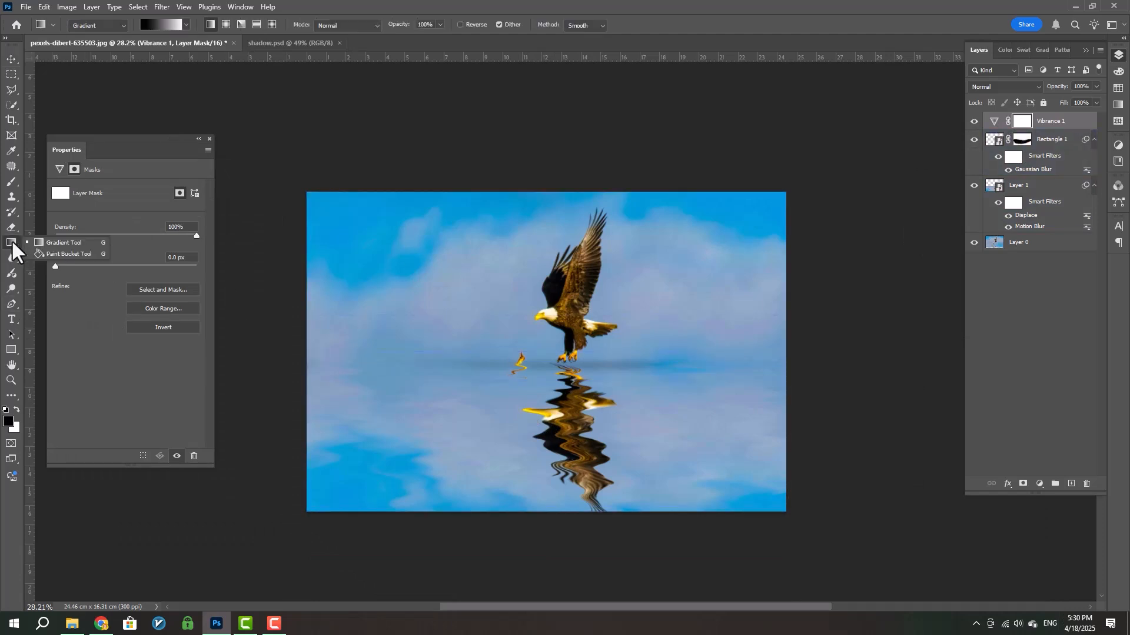
click(50, 244)
drag(554, 530, 554, 303)
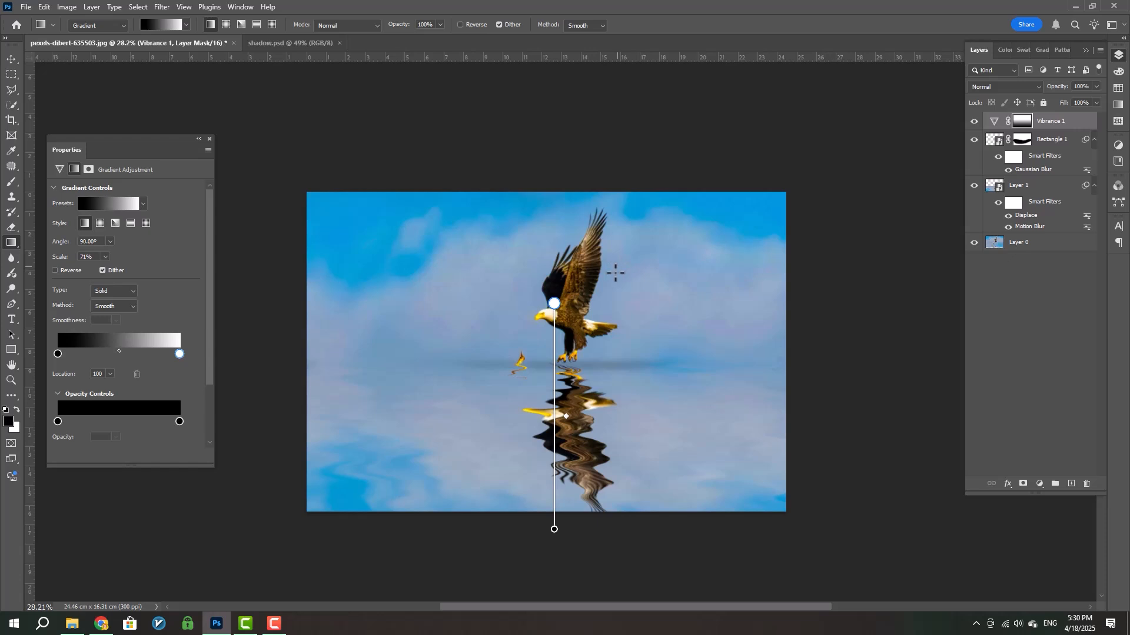
drag(554, 426, 564, 331)
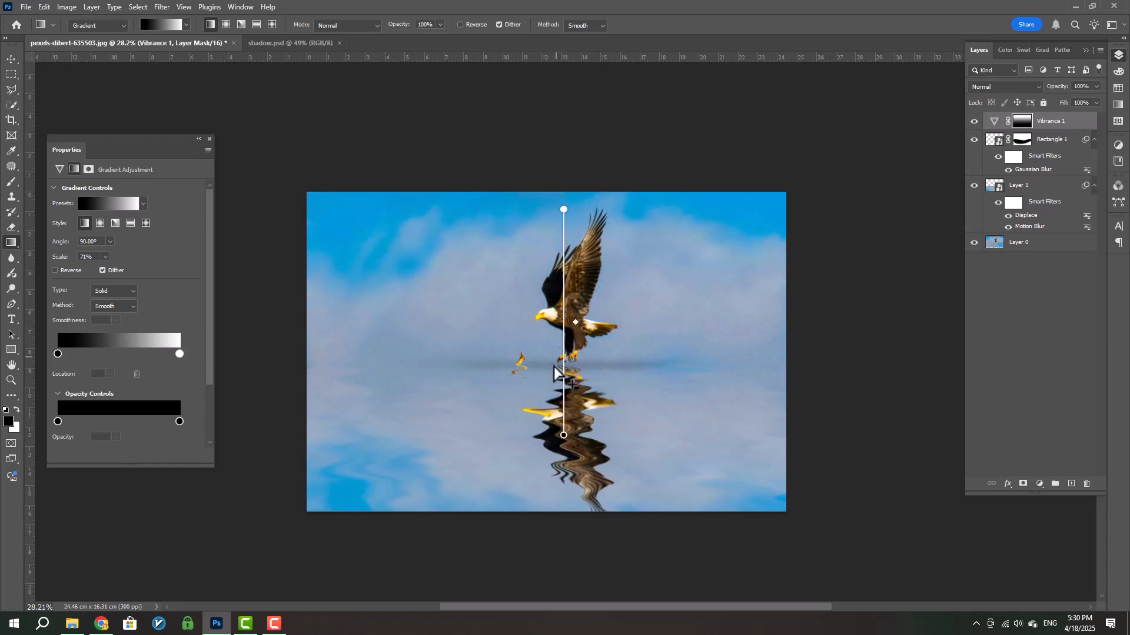
drag(562, 504, 557, 244)
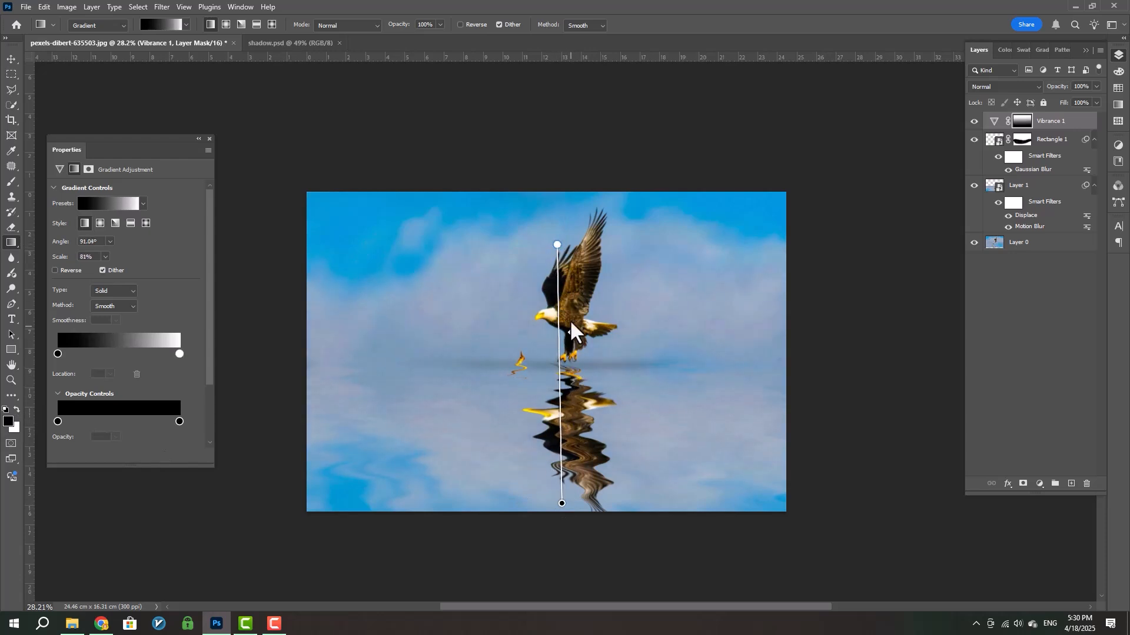
Step: Refine the Vibrance mask gradient to run from black near the image's lower edge to white at the waterline
drag(563, 427, 538, 244)
key(Return)
drag(540, 391, 554, 492)
drag(555, 547, 560, 439)
drag(562, 508, 562, 412)
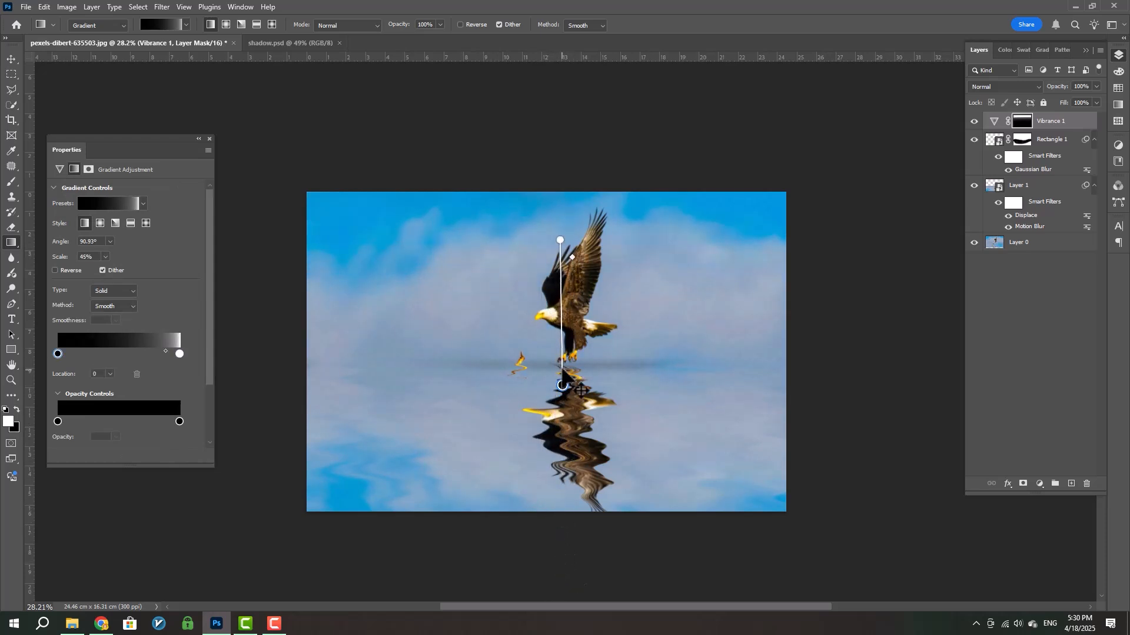
drag(562, 371, 569, 478)
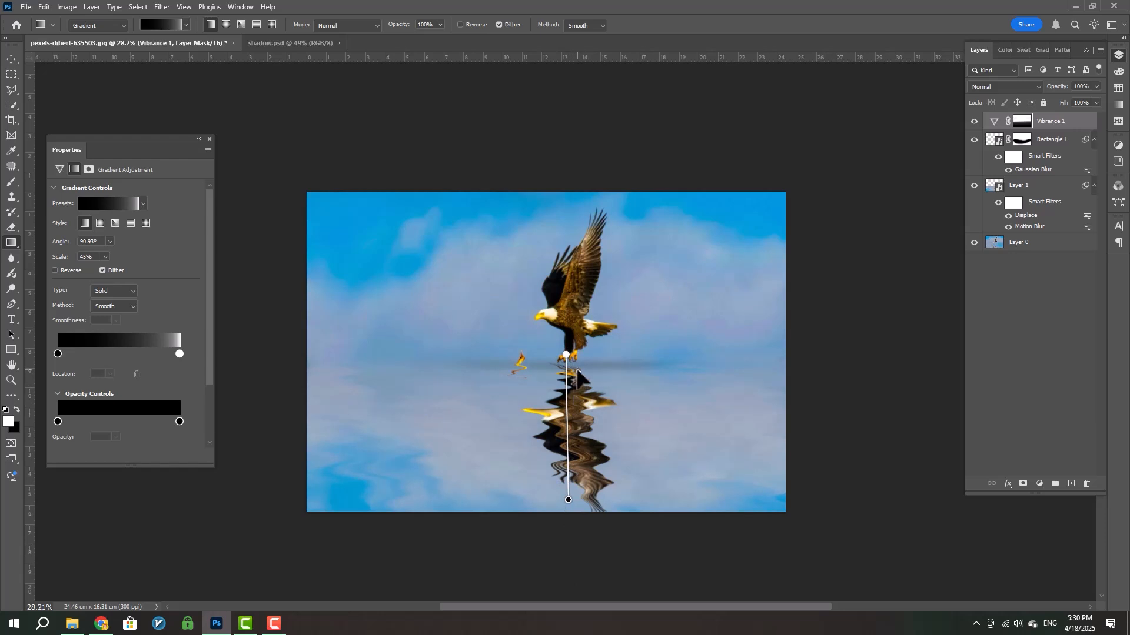
drag(578, 366, 577, 376)
click(10, 59)
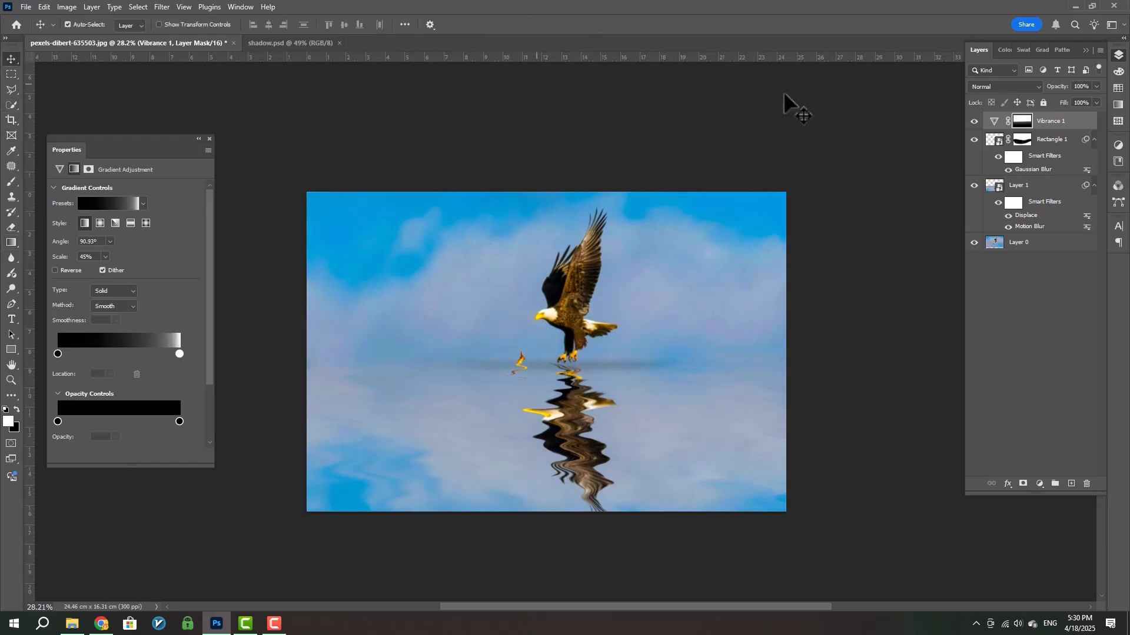
Step: Apply Levels to Layer 1 with the input white level at 243 and a slightly reduced output white level
click(1053, 185)
click(975, 187)
click(975, 187)
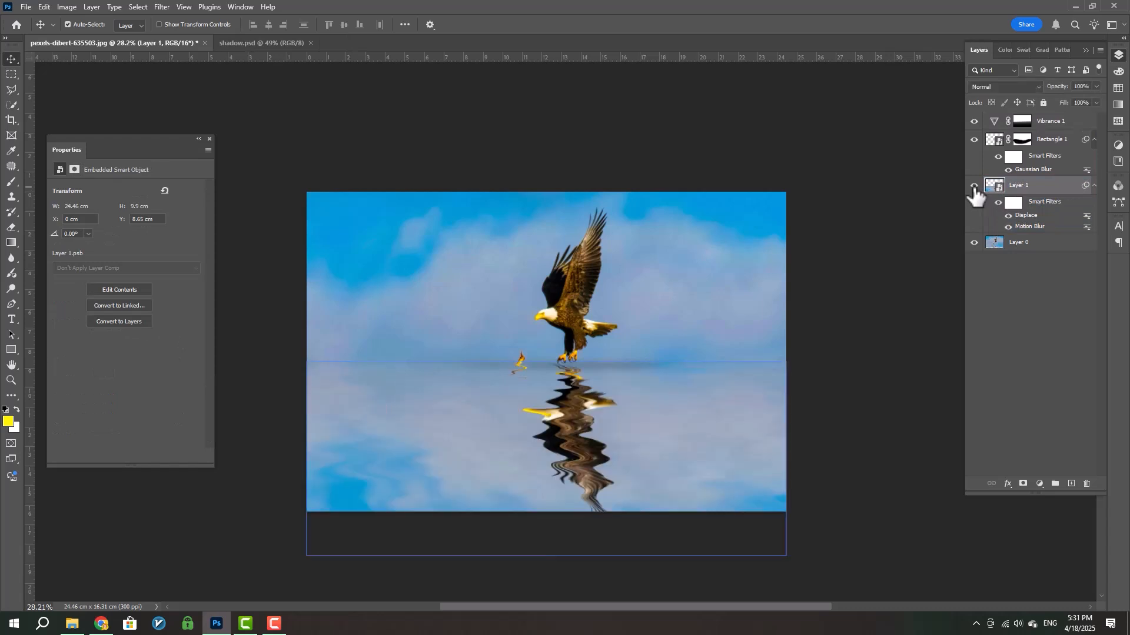
key(ctrl+l)
drag(606, 122, 882, 90)
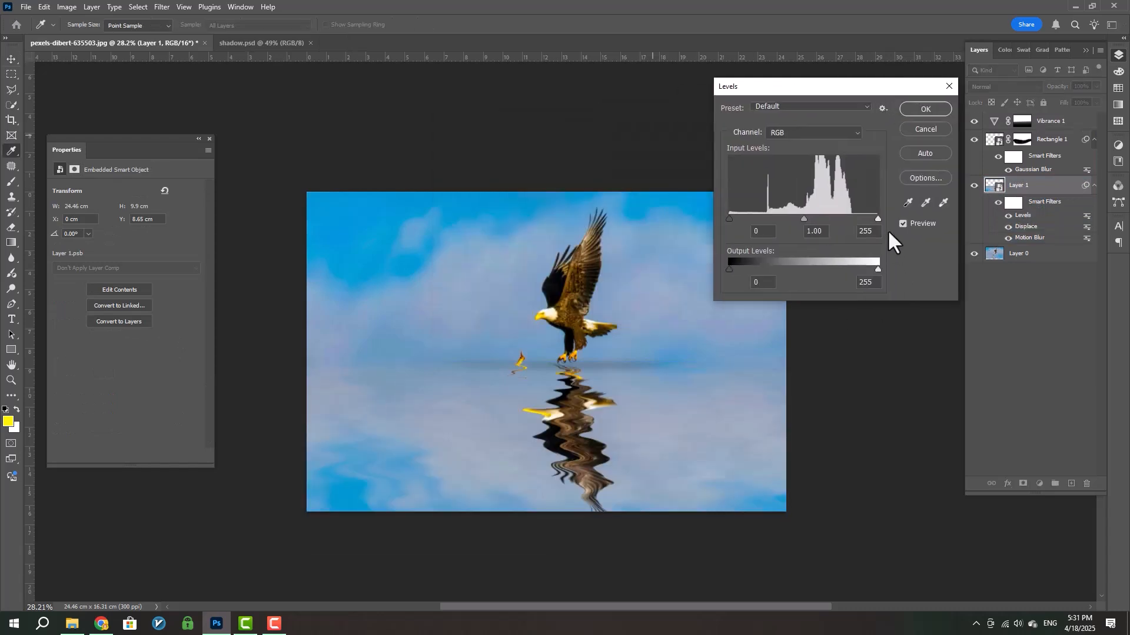
mouse_move(877, 217)
mouse_down()
mouse_move(860, 220)
mouse_move(871, 221)
mouse_up()
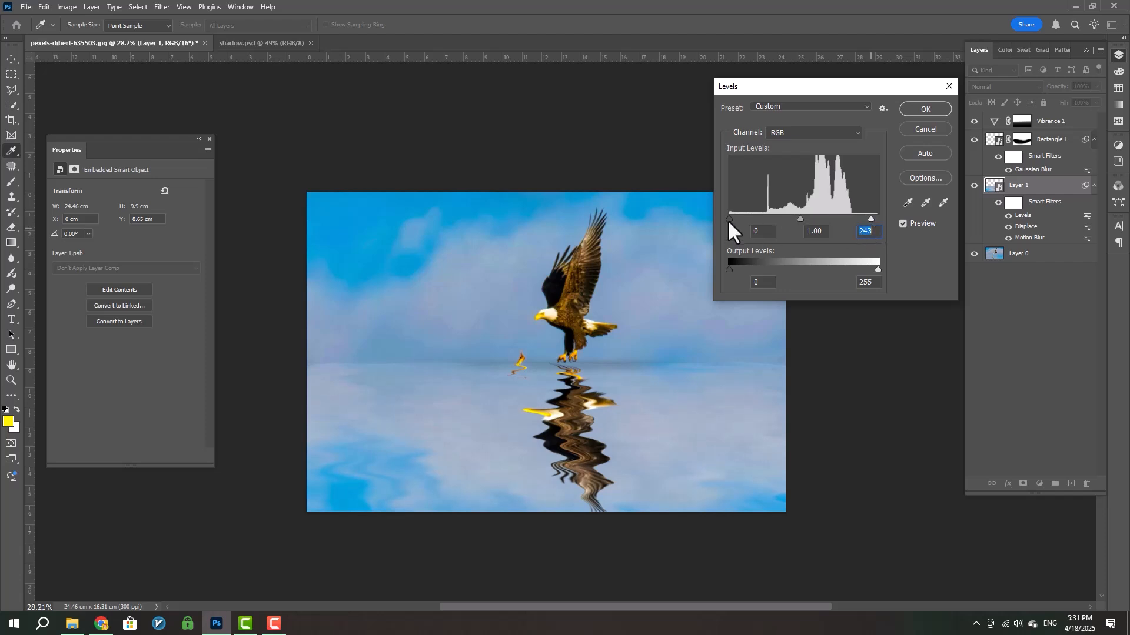
drag(729, 217, 721, 217)
mouse_move(876, 271)
mouse_down()
mouse_move(851, 271)
mouse_move(867, 273)
mouse_up()
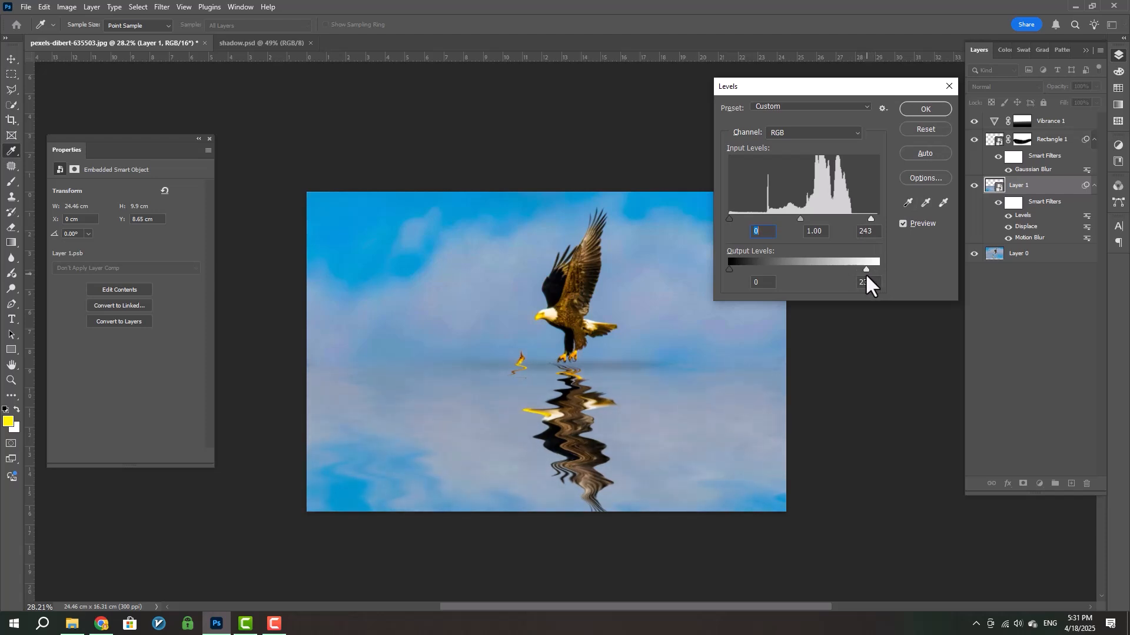
click(928, 111)
click(209, 139)
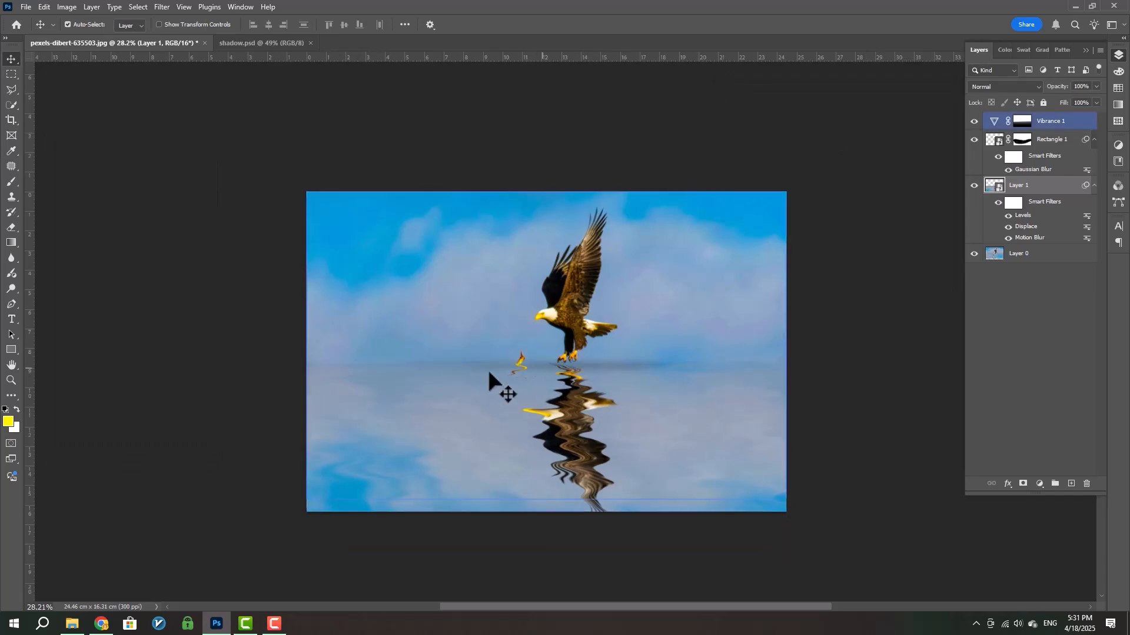
Step: Open pexels-pixabay-73825.jpg from File Explorer as a new document in Photoshop
click(74, 624)
click(200, 161)
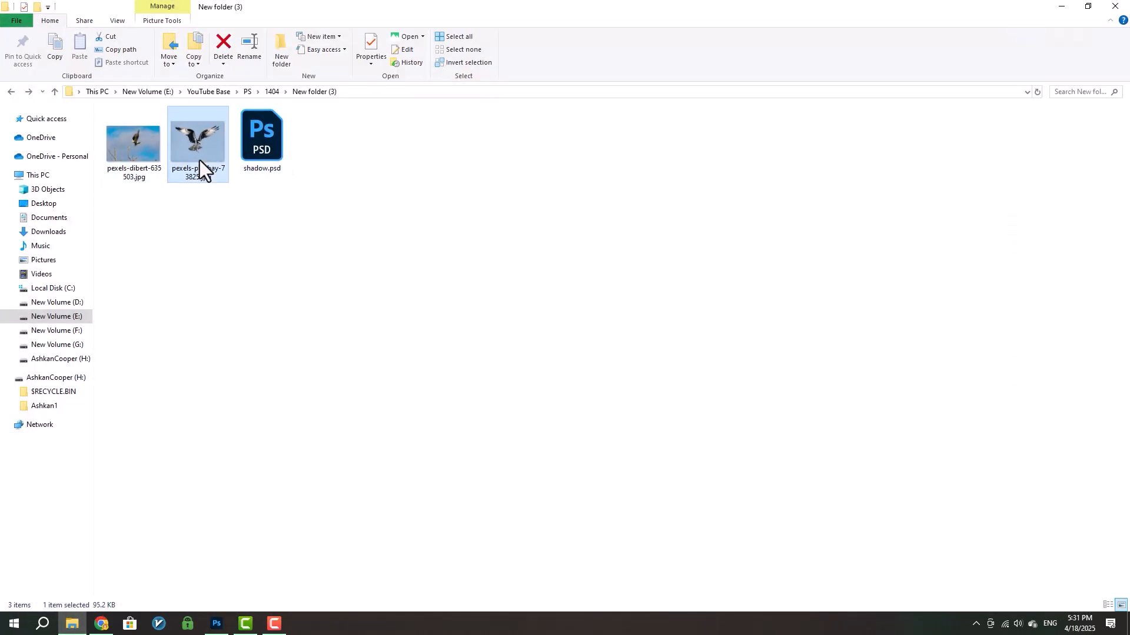
drag(225, 583, 620, 263)
click(892, 573)
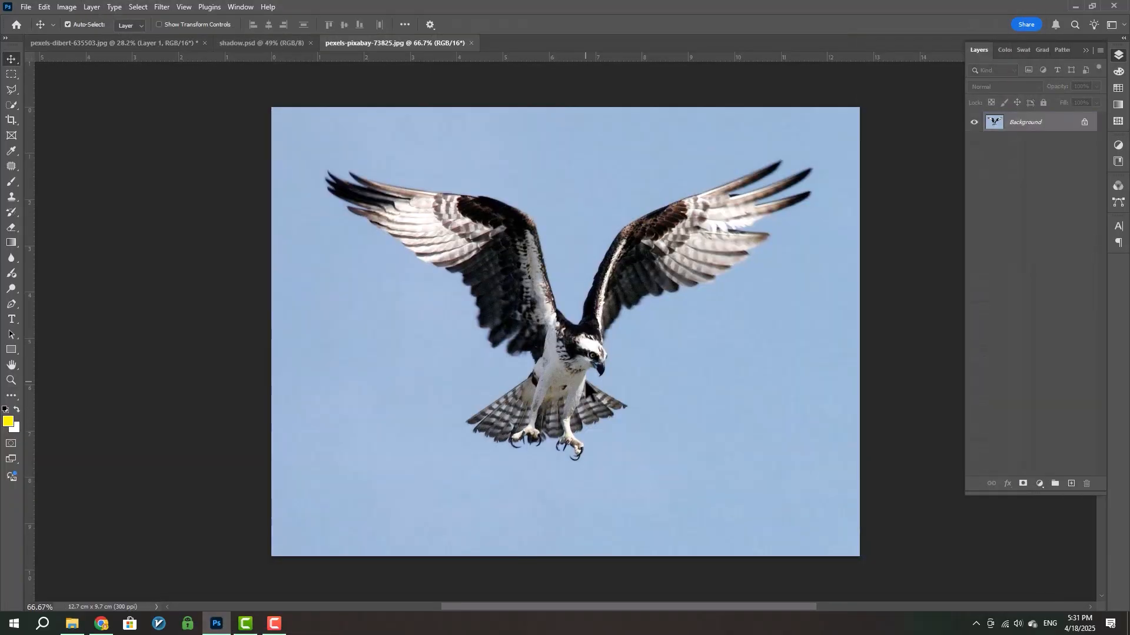
Step: Select the full-width area from the image's upper edge down to the osprey's claws and copy it to a new layer
scroll(586, 382, down, 4)
key(m)
drag(320, 159, 809, 435)
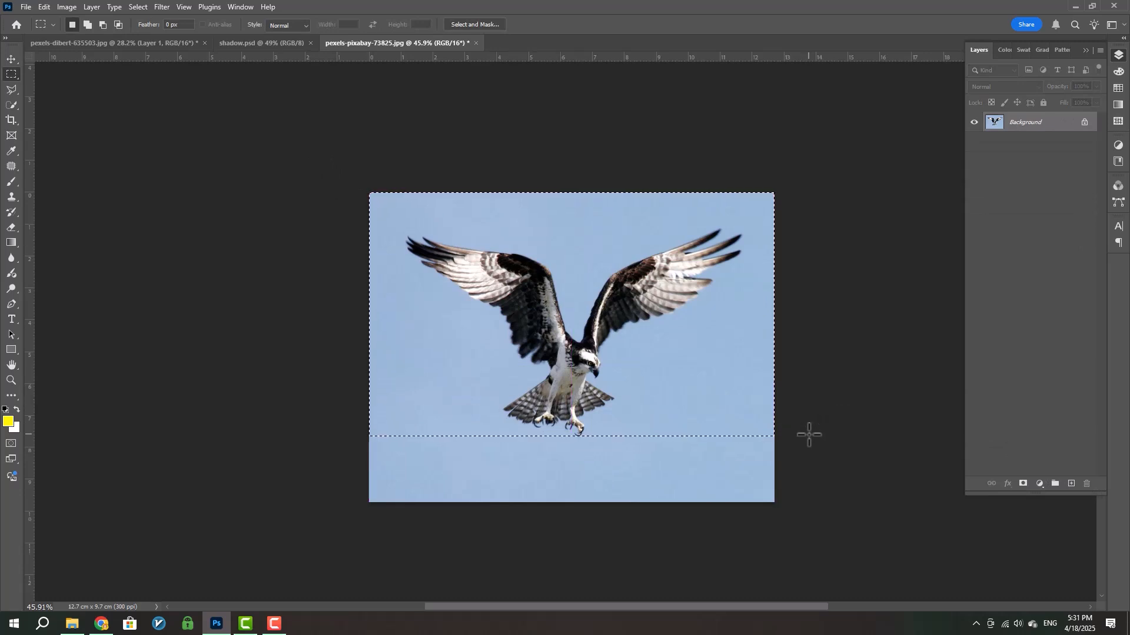
key(ctrl+j)
Step: Flip the copied osprey layer vertically and position it beneath the claws as a mirrored reflection
key(ctrl+t)
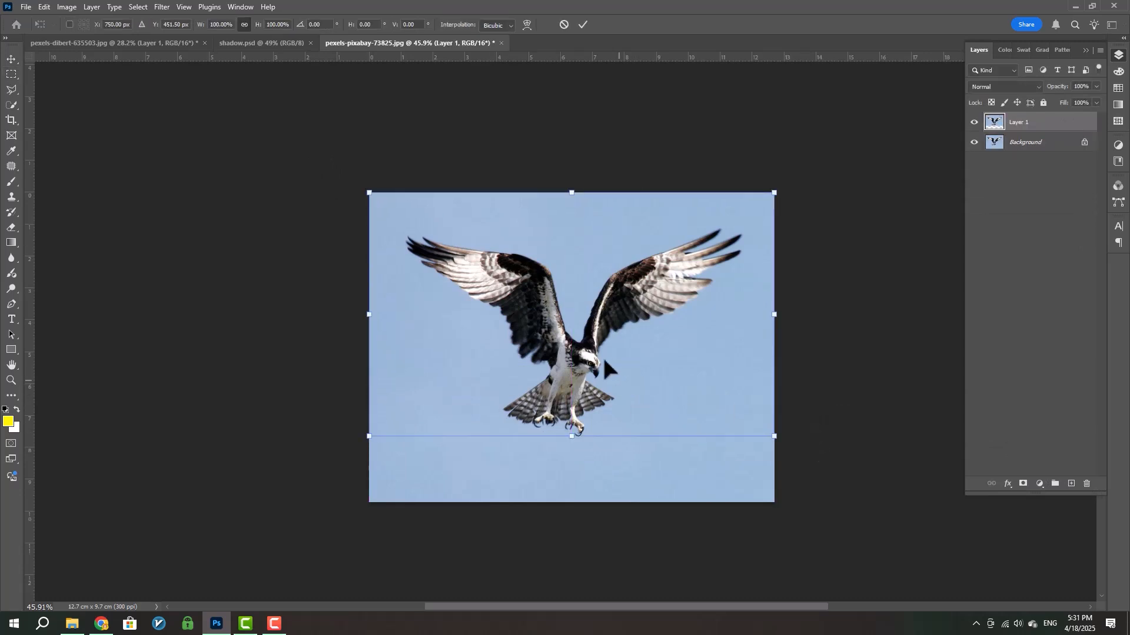
right_click(605, 361)
click(647, 603)
drag(645, 271, 646, 484)
right_click(646, 483)
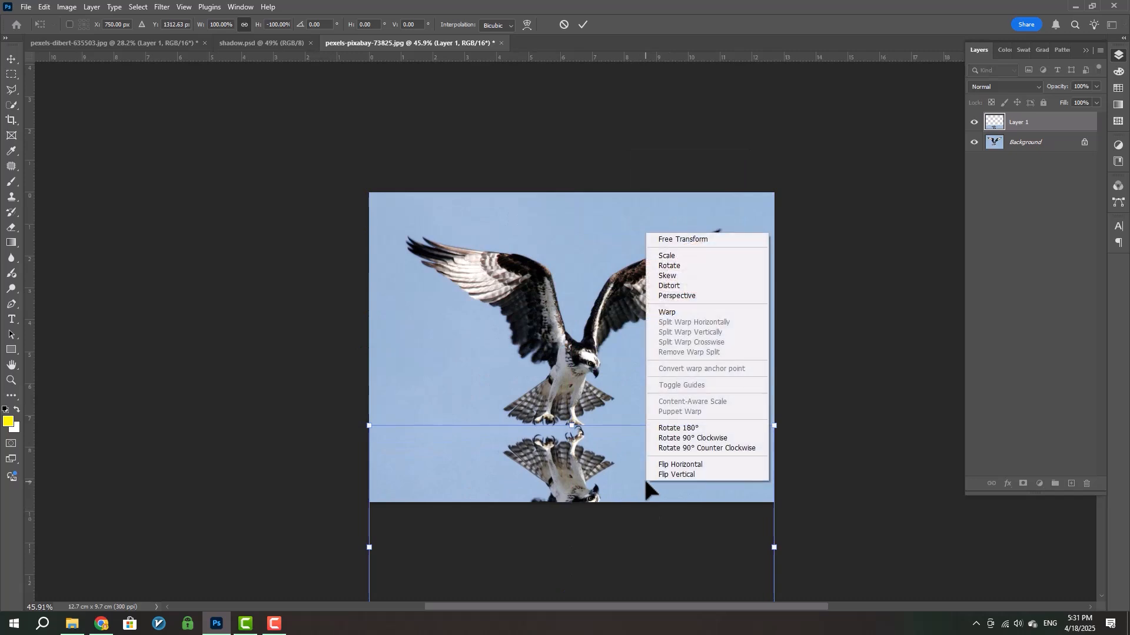
click(595, 479)
mouse_move(559, 477)
mouse_down()
mouse_move(549, 464)
mouse_move(551, 478)
mouse_up()
key(Return)
key(m)
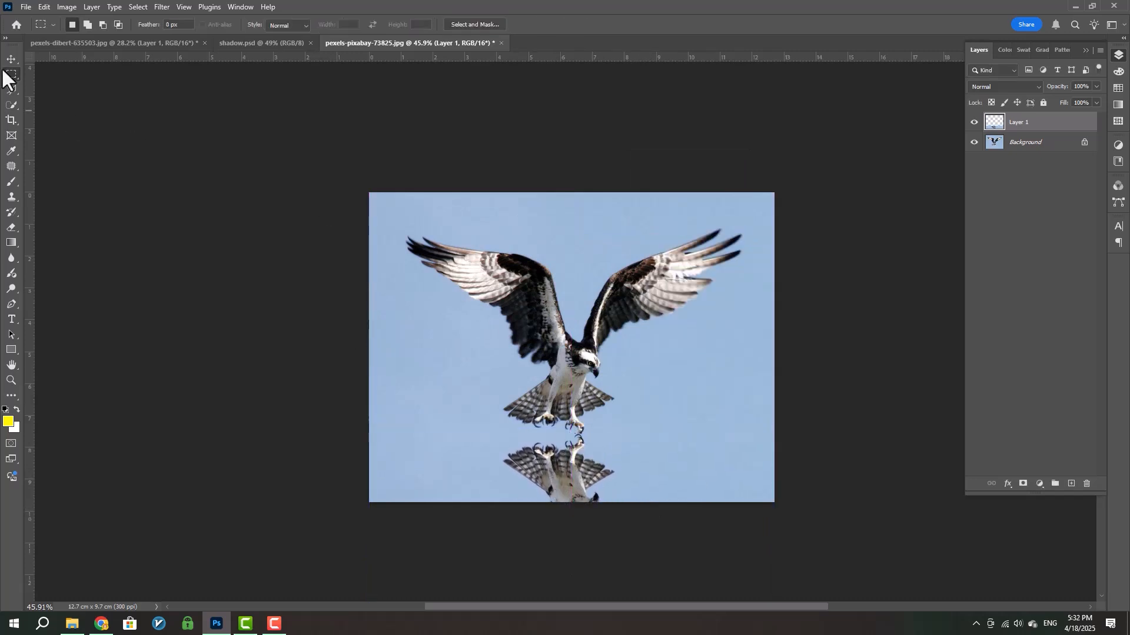
Step: Unlock the Background layer and move it together with Layer 1 slightly upward to show more of the reflection
click(1084, 143)
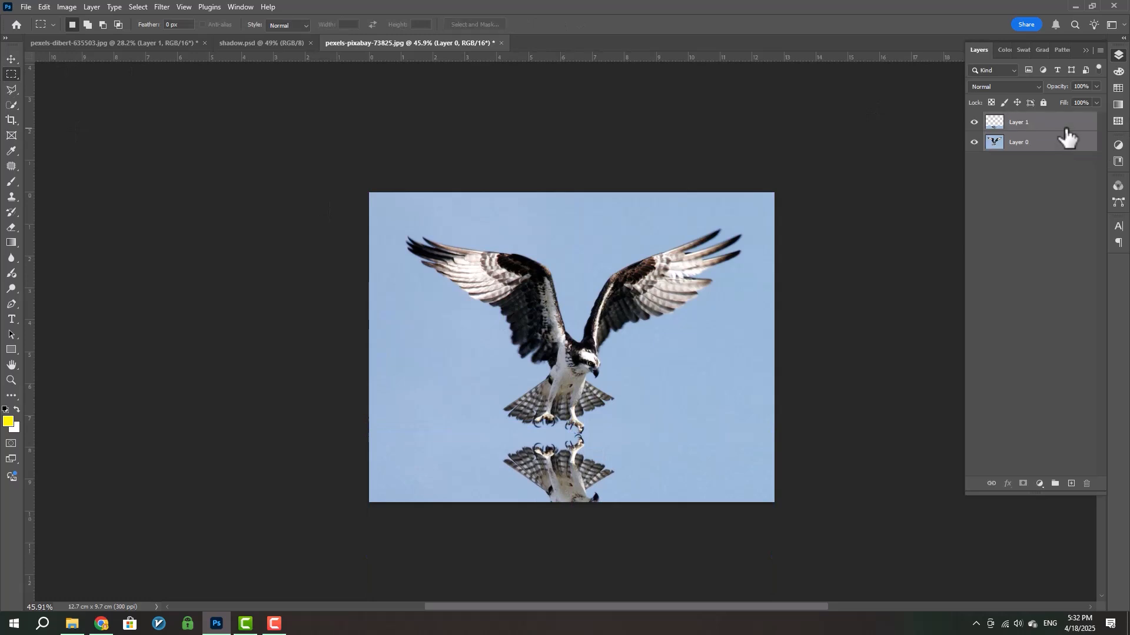
shift+click(1067, 129)
key(ctrl+t)
drag(728, 380, 708, 400)
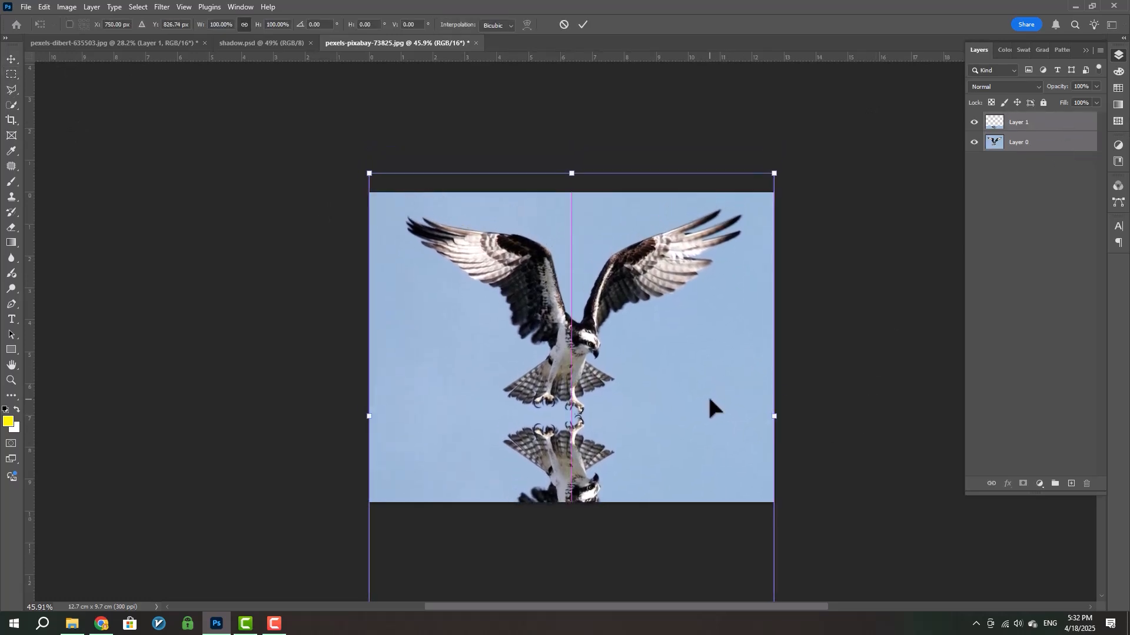
key(Return)
key(m)
Step: Apply Displace to Layer 1 with horizontal scale 80, vertical scale 10, Stretch To Fit and Repeat Edge Pixels, using shadow.psd as the map
click(1034, 129)
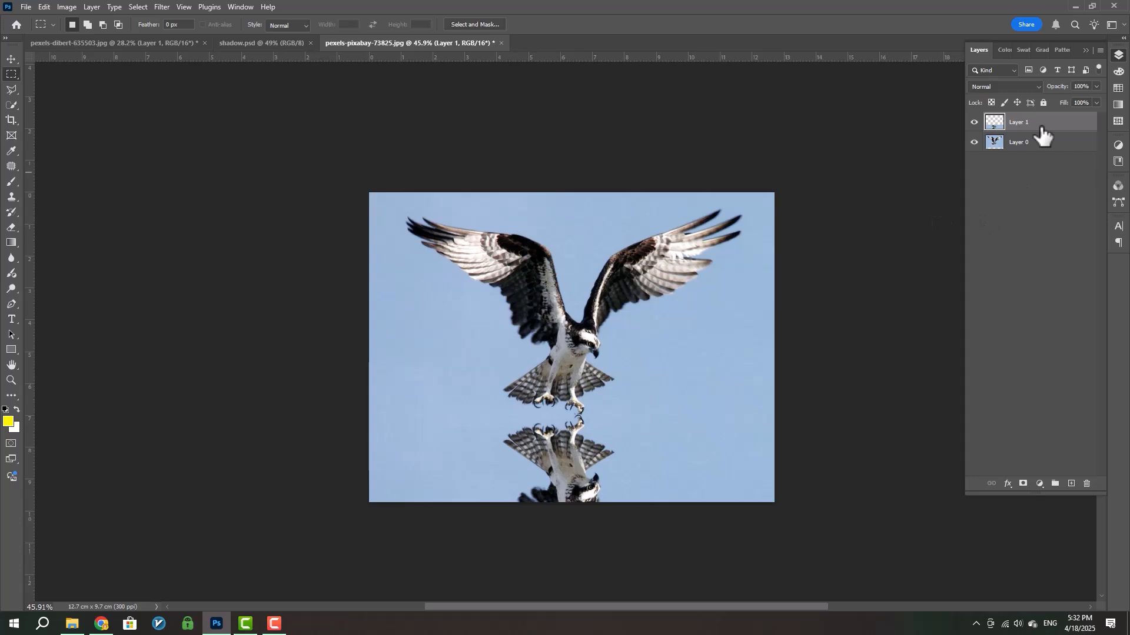
click(154, 8)
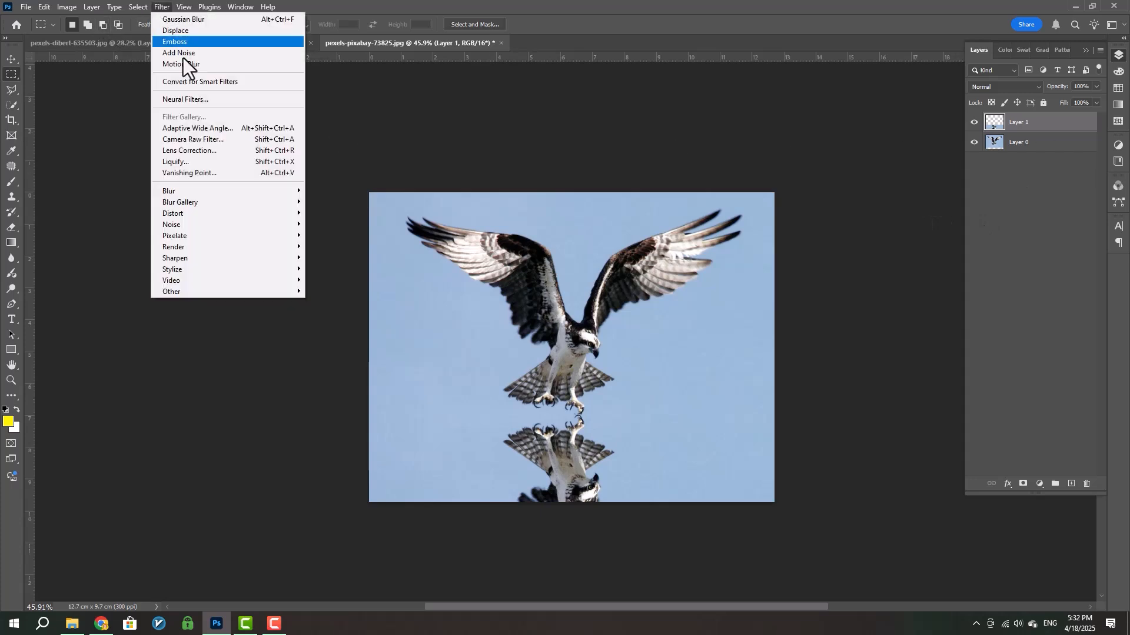
mouse_move(194, 195)
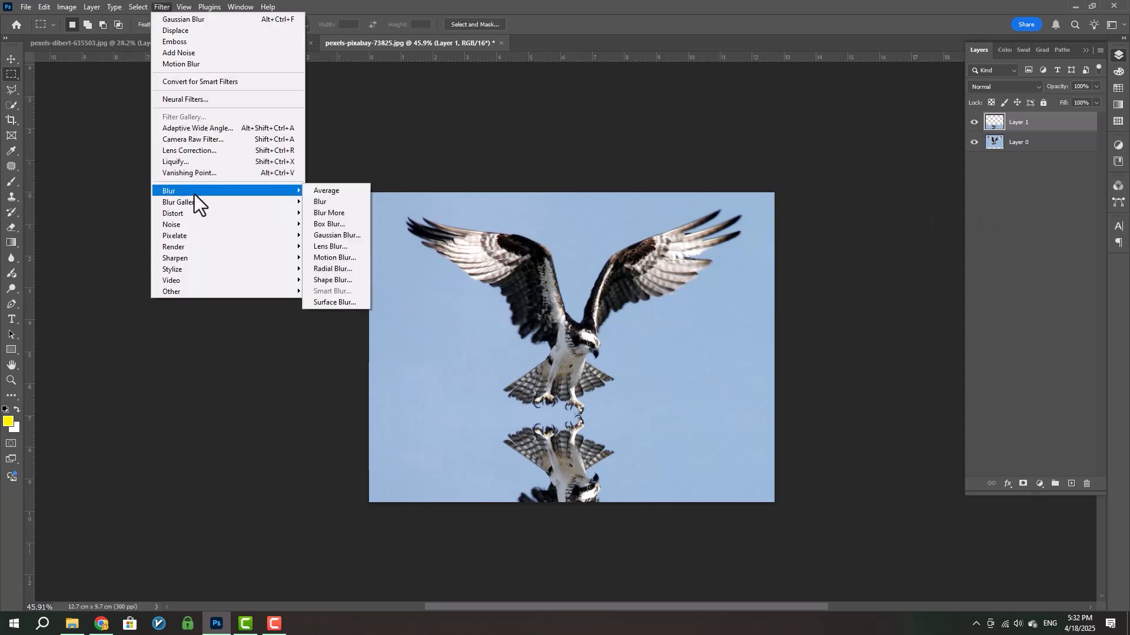
click(317, 214)
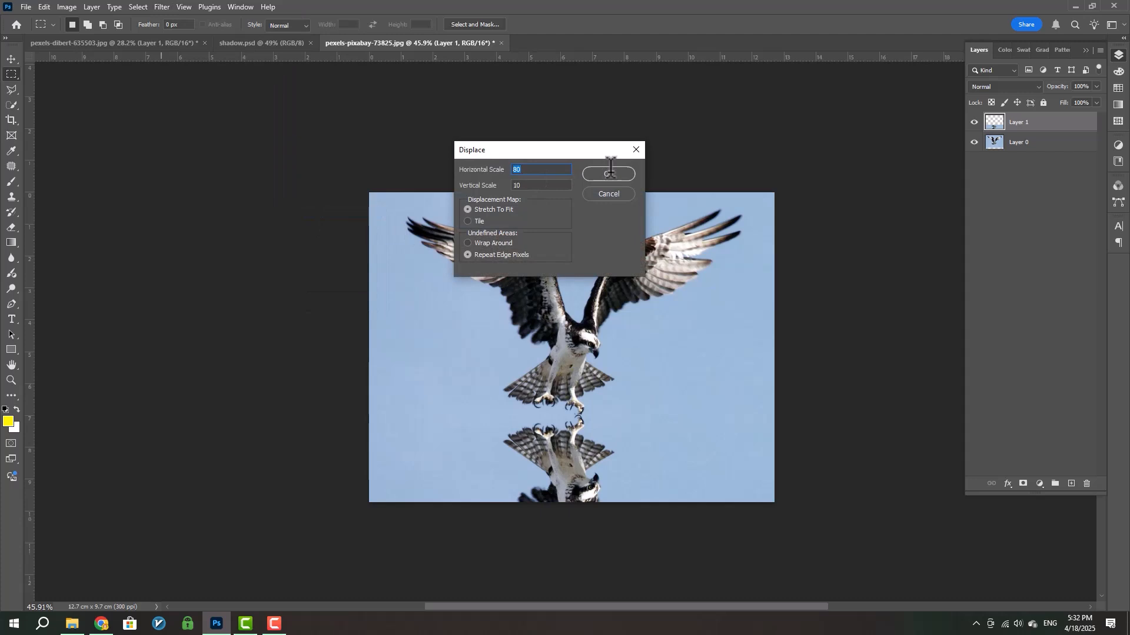
click(609, 173)
double_click(145, 94)
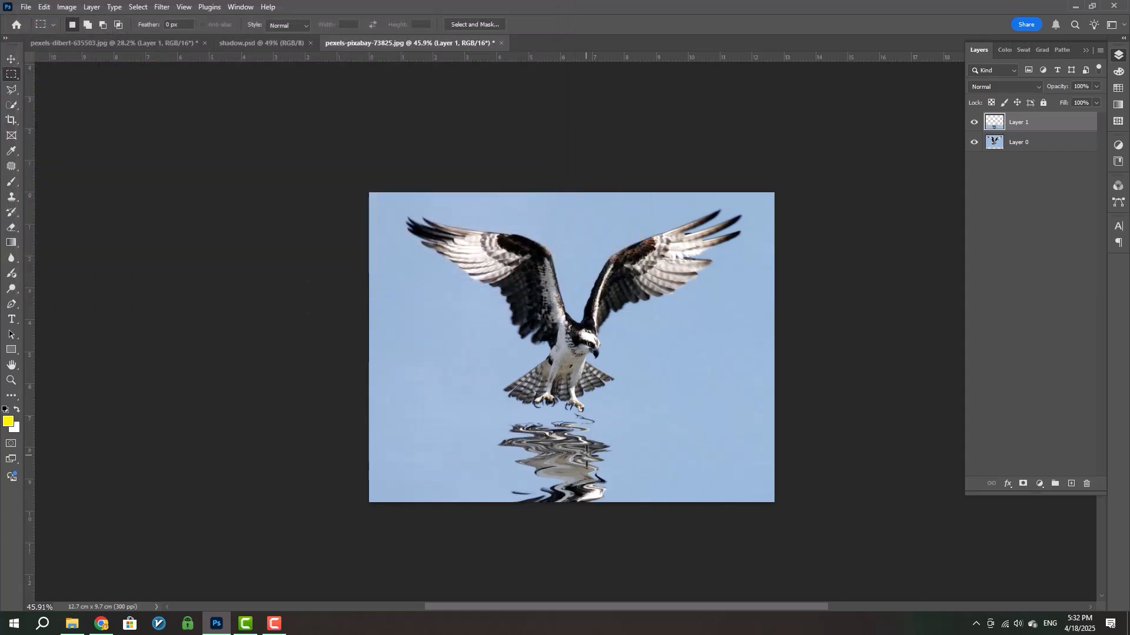
drag(586, 455, 587, 446)
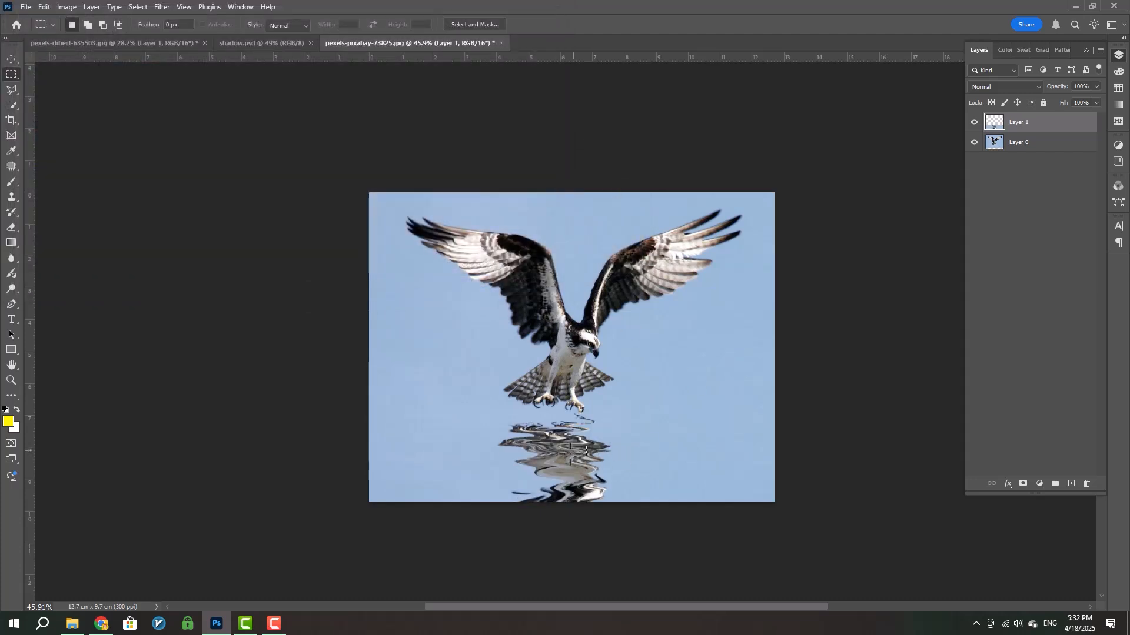
click(11, 60)
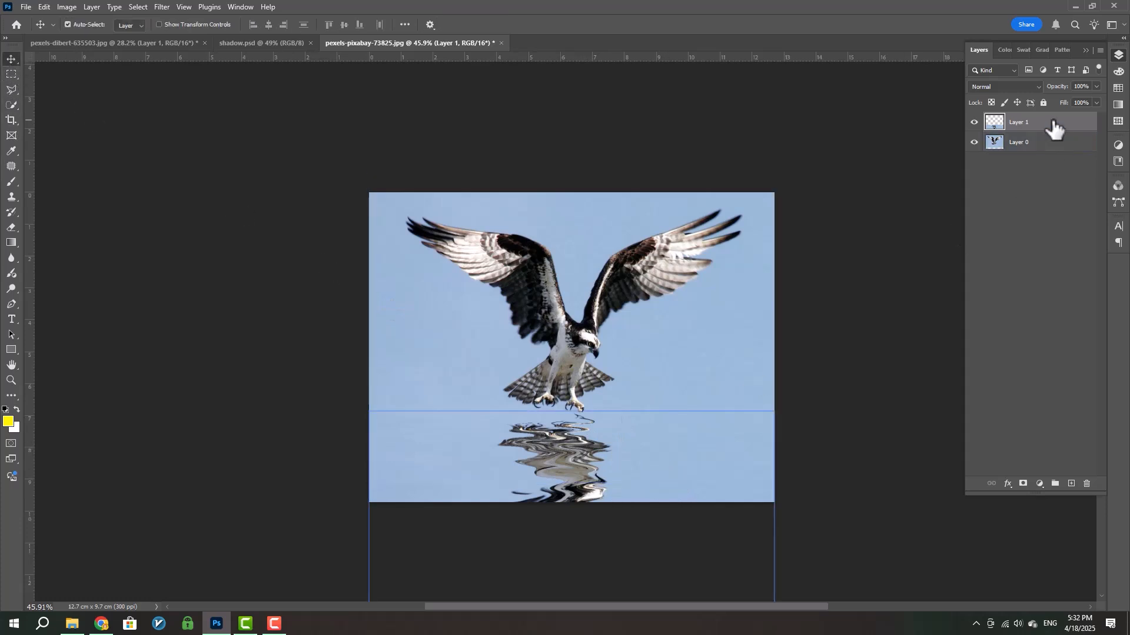
Step: Undo the last displacement and reapply Displace to Layer 1 with horizontal scale 80 and vertical scale 10, using shadow.psd as the map
key(ctrl+z)
click(162, 7)
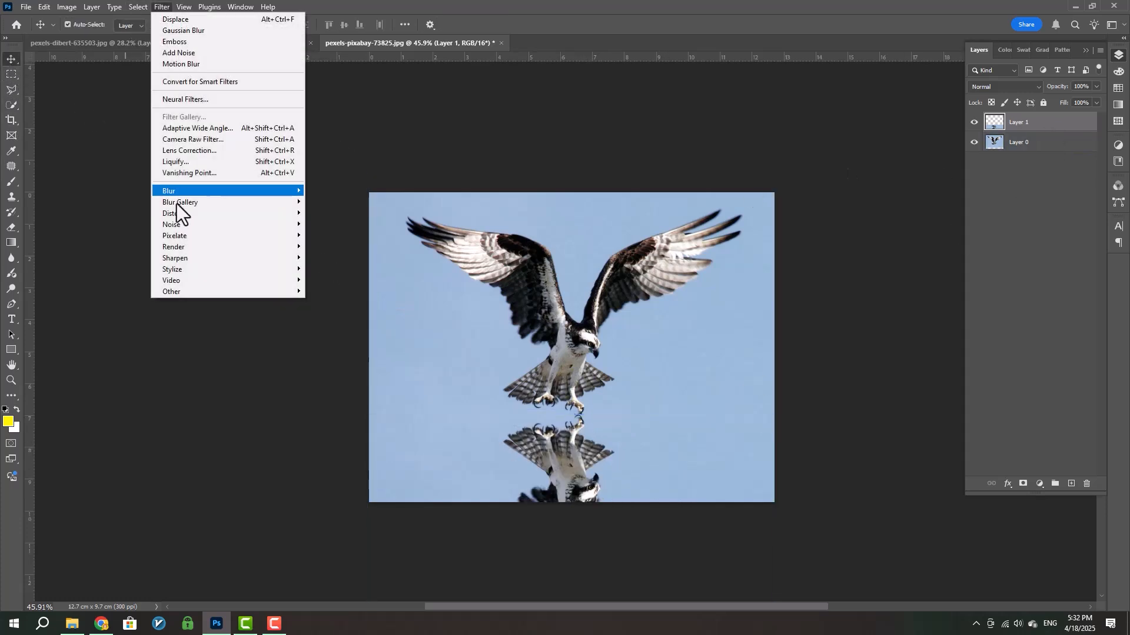
mouse_move(221, 214)
click(365, 213)
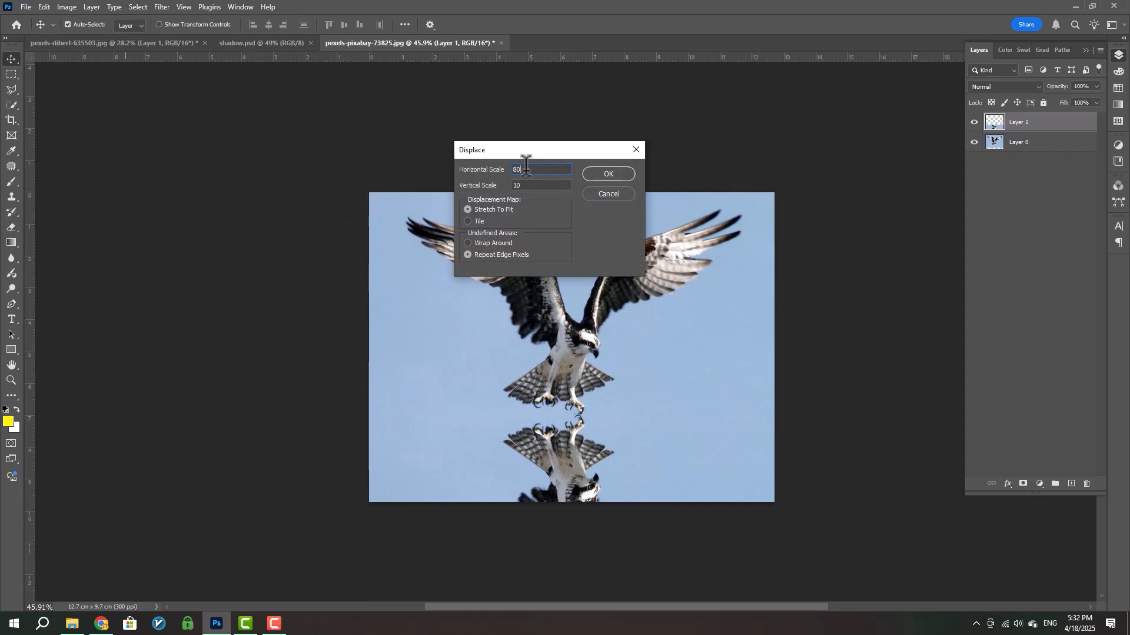
drag(503, 171, 485, 174)
text(80)
key(Return)
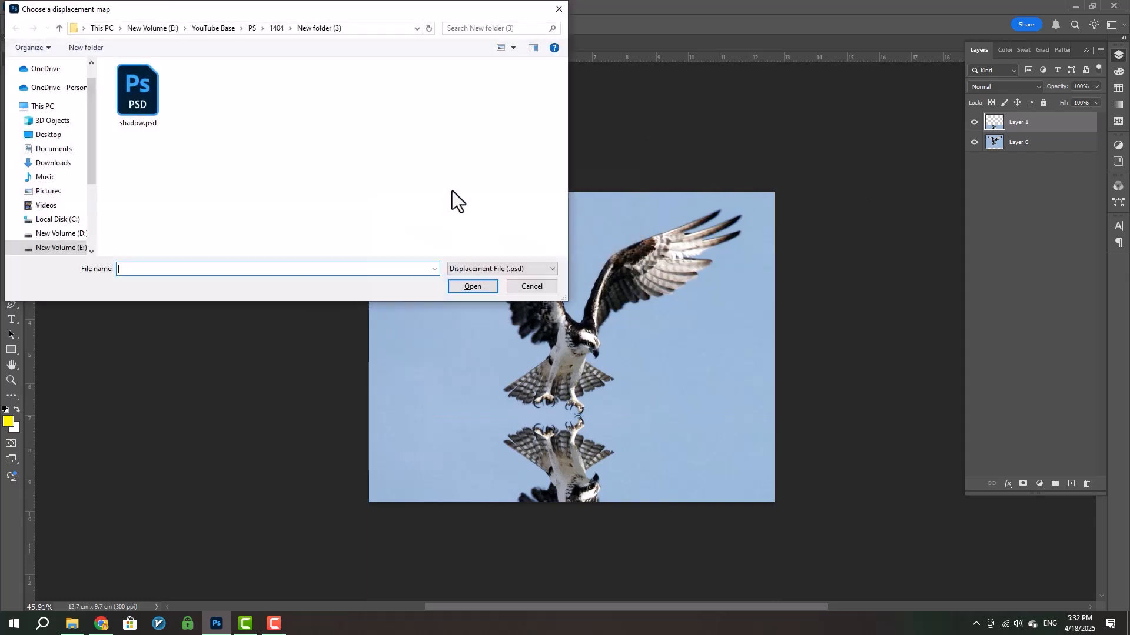
double_click(146, 94)
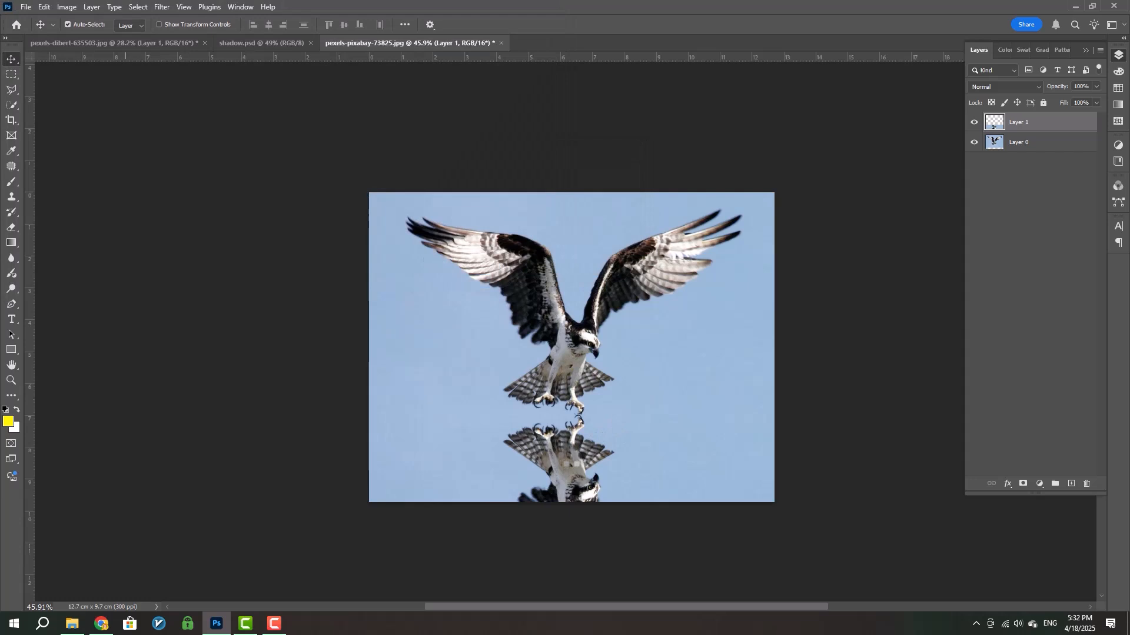
Step: Select Layer 1 and Layer 0 together and move them slightly upward to bring more of the rippled reflection into the canvas
drag(569, 432, 567, 432)
shift+click(1063, 144)
key(ctrl+t)
drag(646, 408, 641, 391)
key(Return)
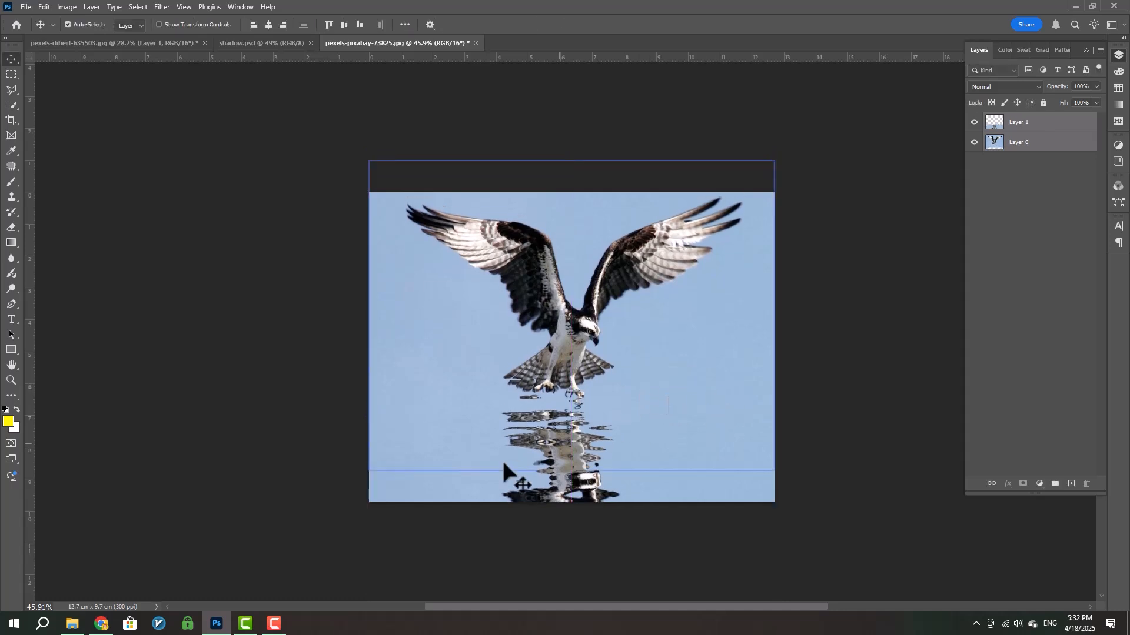
Step: Copy the blurred Rectangle 1 shadow layer from the eagle document into the osprey image and fit it across the waterline under the claws
click(238, 43)
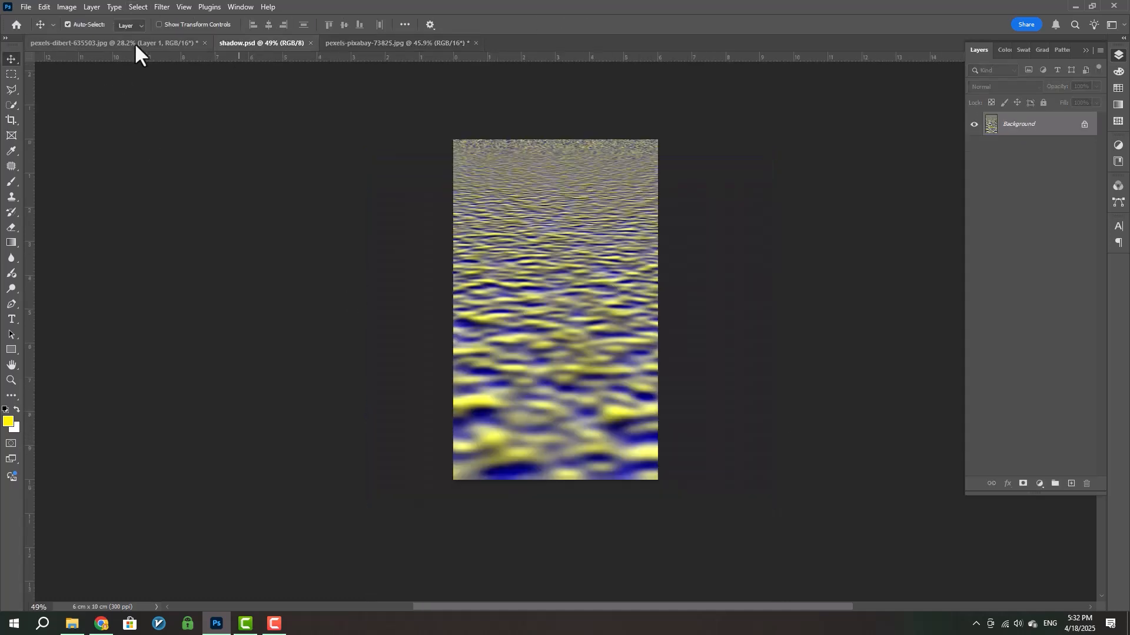
click(135, 43)
click(1053, 142)
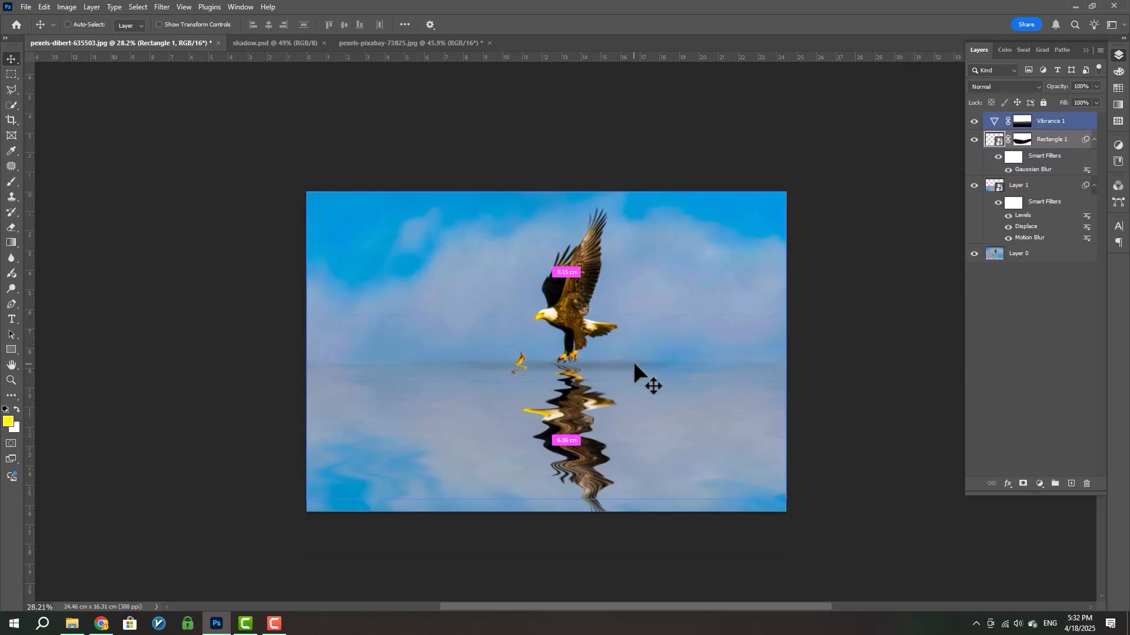
click(392, 44)
drag(572, 410, 606, 409)
key(ctrl+t)
key(Return)
key(Return)
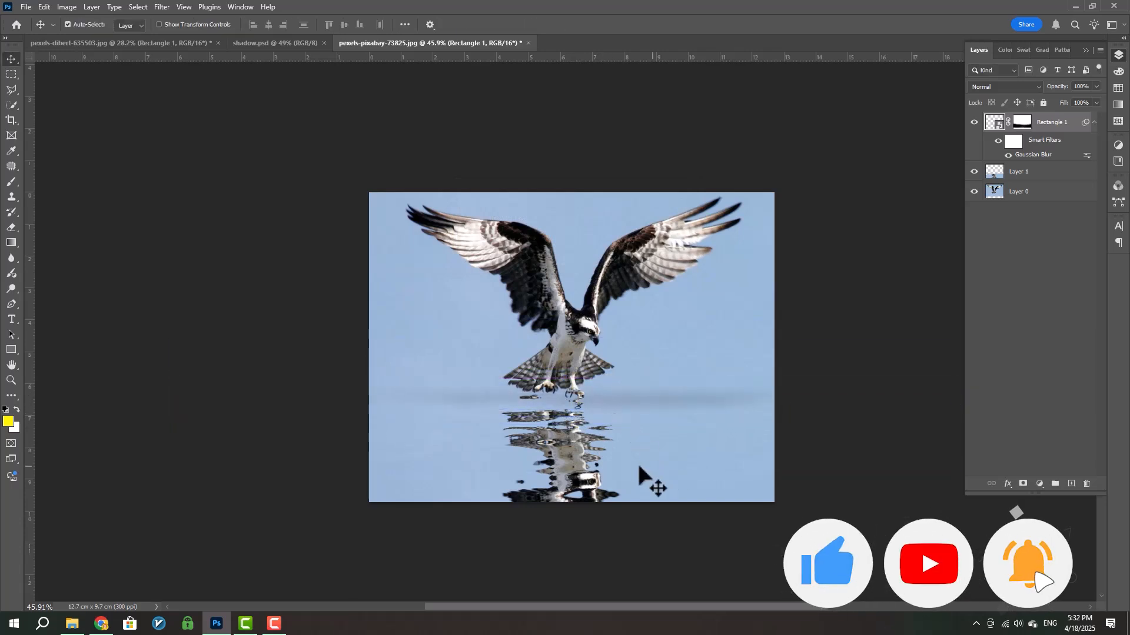
Step: Select the osprey's reflection layer, Layer 1
click(627, 454)
scroll(627, 454, down, 2)
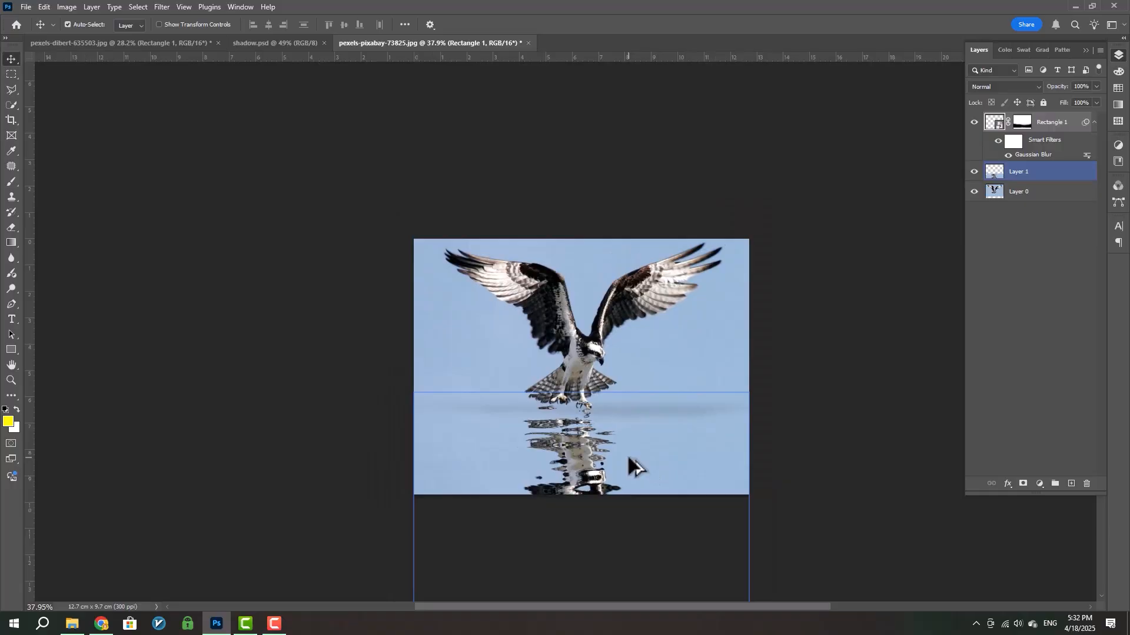